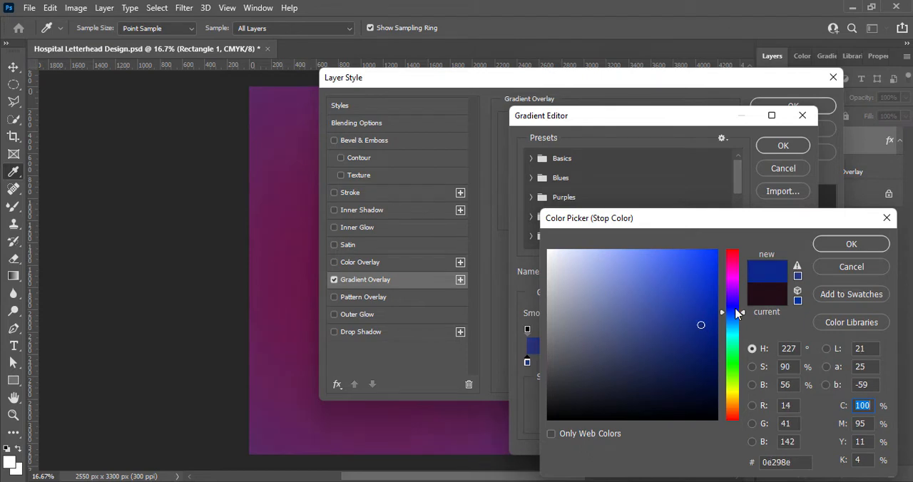
Set the overlay gradient's start stop to dark blue 0e298e, its end stop to white, and its colour midpoint to 19%.
left_click(851, 244)
double_click(793, 362)
left_click(548, 251)
left_click(839, 248)
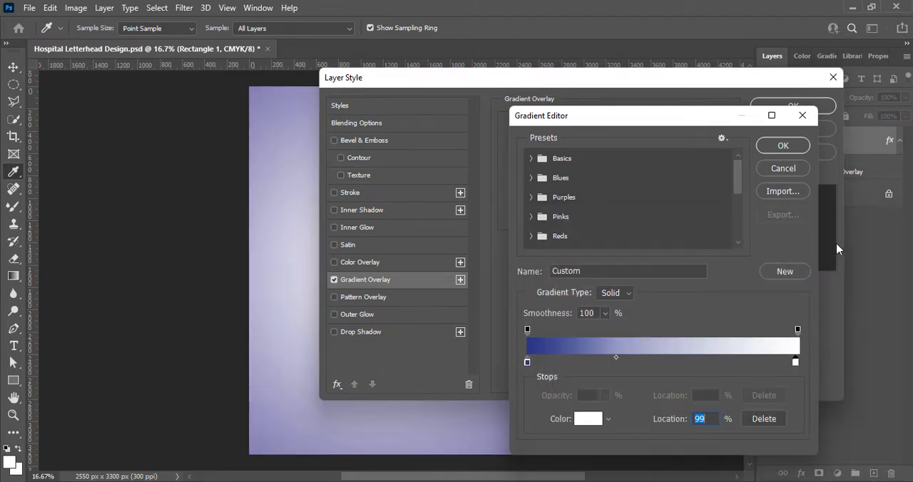
left_click_drag(617, 362, 591, 359)
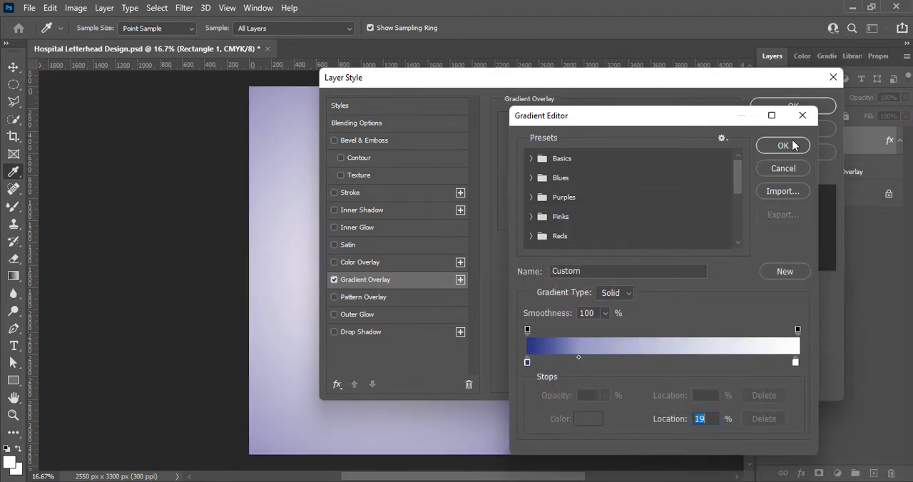
left_click(783, 145)
Change the gradient overlay's style to Linear and turn off its Reverse option.
left_click(567, 178)
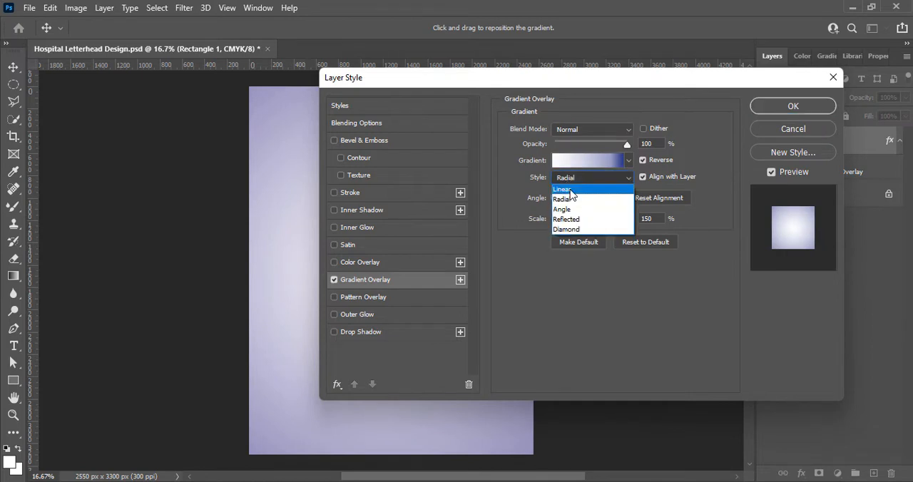
left_click(571, 187)
left_click(574, 178)
left_click(577, 215)
left_click(574, 178)
left_click(577, 188)
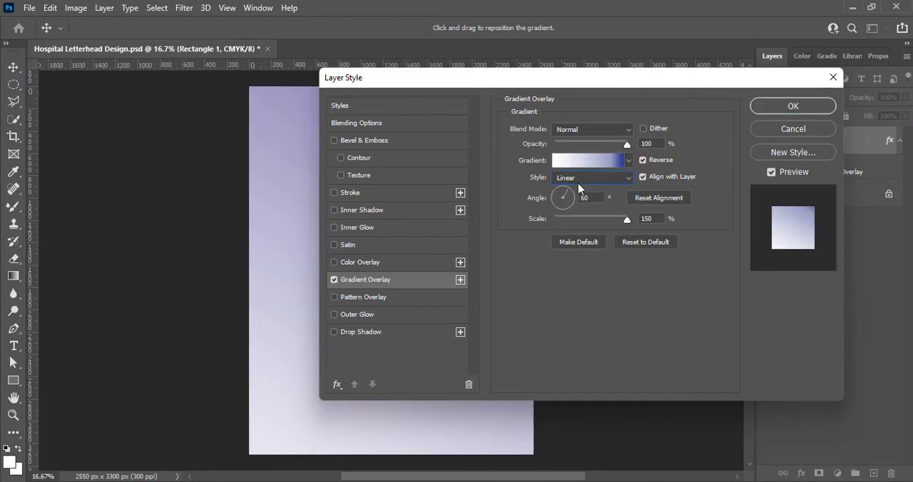
left_click_drag(631, 83, 782, 178)
left_click(795, 254)
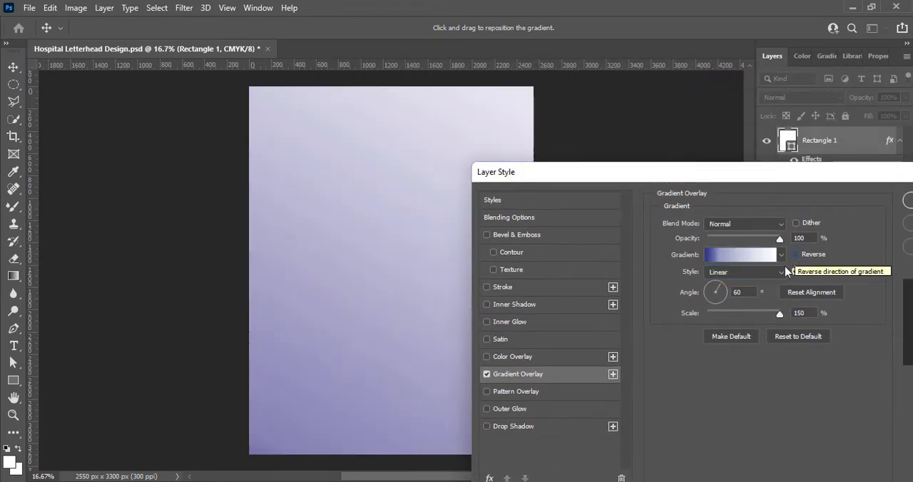
Set the gradient overlay's angle to 90° and reduce its opacity to about 42%.
left_click(716, 301)
left_click(716, 285)
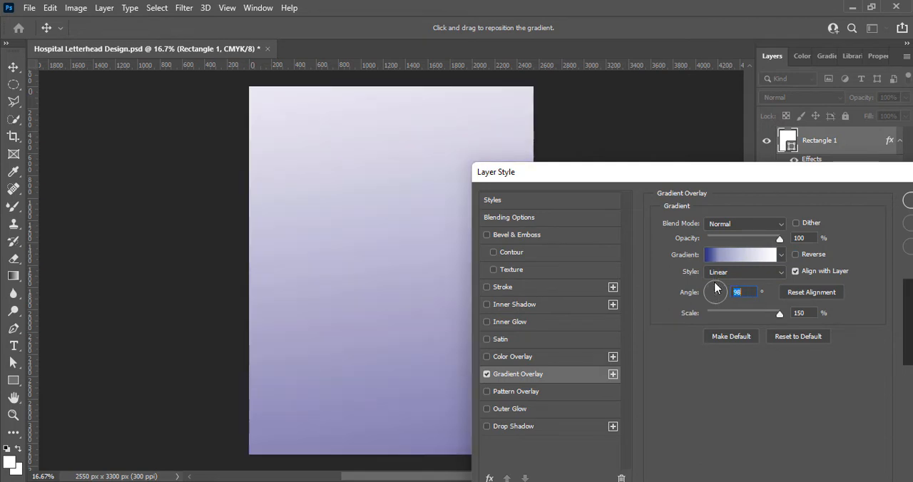
left_click(717, 287)
left_click_drag(779, 239, 739, 243)
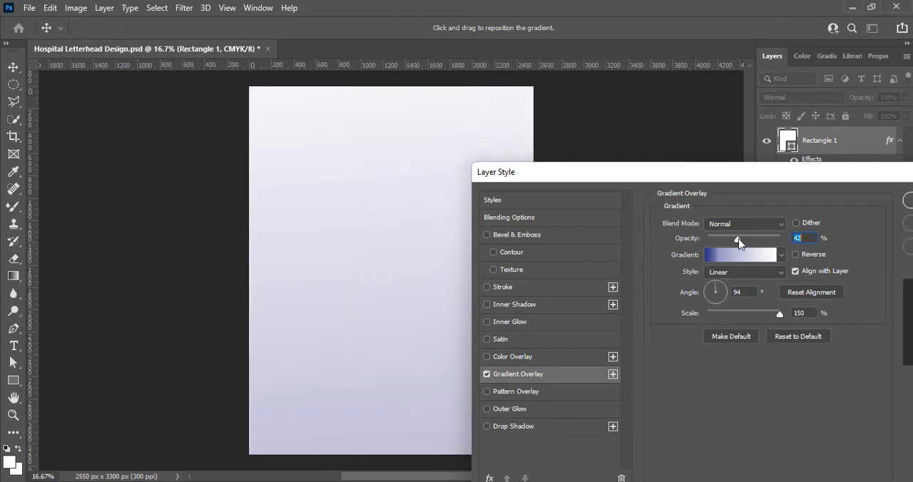
mouse_move(776, 315)
left_mouse_down()
mouse_move(719, 314)
mouse_move(748, 312)
mouse_move(751, 416)
mouse_move(758, 318)
mouse_move(785, 321)
left_mouse_up()
type("90")
Recolour the gradient's start stop to a lighter blue and accept the edited gradient.
left_click(740, 254)
double_click(527, 361)
left_click(637, 295)
mouse_move(637, 295)
left_mouse_down()
mouse_move(615, 264)
mouse_move(623, 292)
mouse_move(644, 255)
mouse_move(632, 301)
mouse_move(662, 335)
mouse_move(646, 291)
left_mouse_up()
left_click(842, 248)
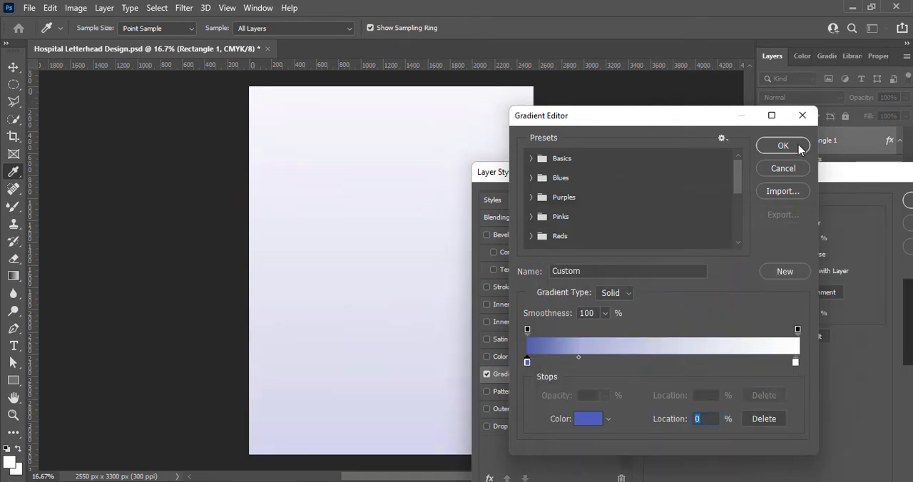
left_click(799, 146)
Raise the gradient overlay's opacity slightly and reduce its scale, accepting the layer style and saving the document.
left_click_drag(831, 175, 903, 243)
left_click_drag(809, 307, 820, 306)
left_click_drag(853, 381, 827, 381)
left_click_drag(839, 243, 597, 240)
left_click(774, 264)
left_click(852, 314)
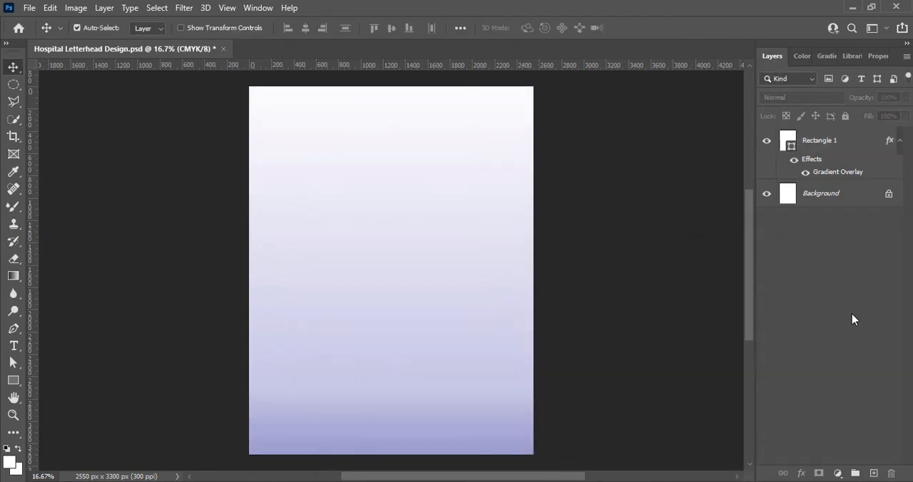
key("ctrl+s")
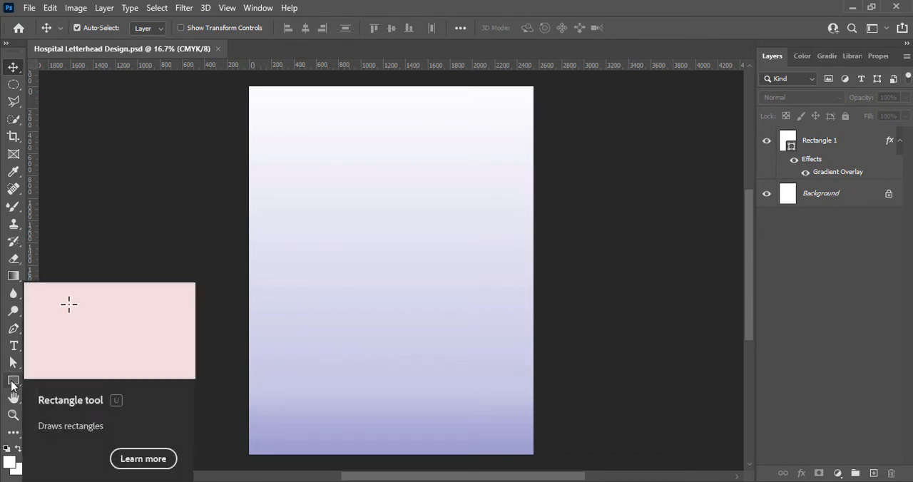
Start a Pen tool shape with a downward-bowed curve across the upper page, ending near its right edge with a corner anchor.
left_click(14, 328)
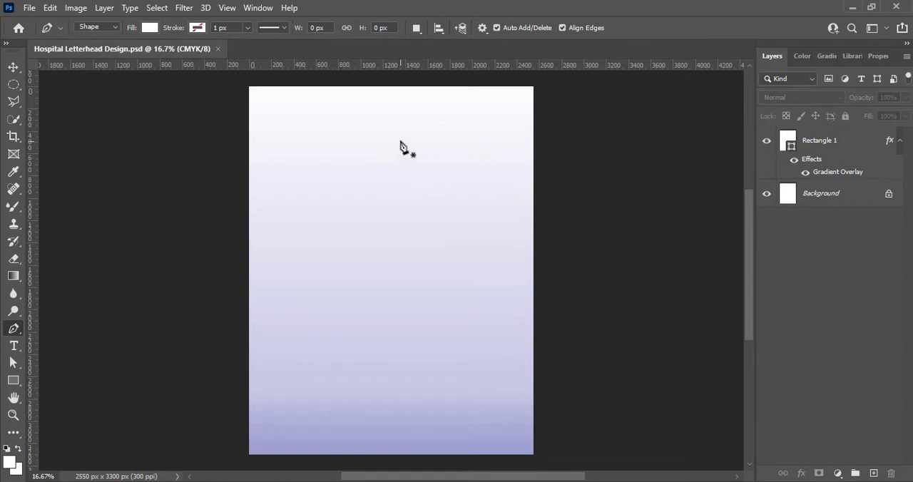
left_click(378, 116)
left_click(517, 136)
left_click_drag(517, 139, 607, 110)
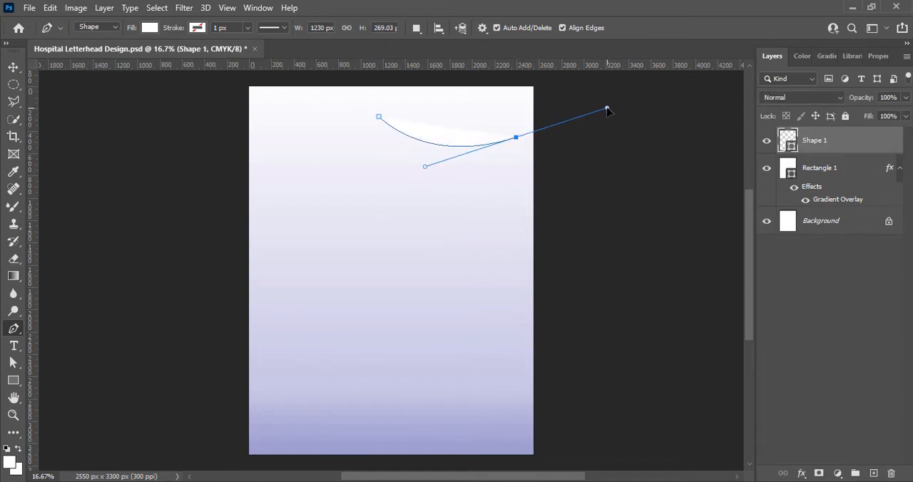
left_click(517, 138)
Extend the pen shape with an upward-arching curve ending well beyond the page's right edge.
left_click_drag(580, 89, 599, 92)
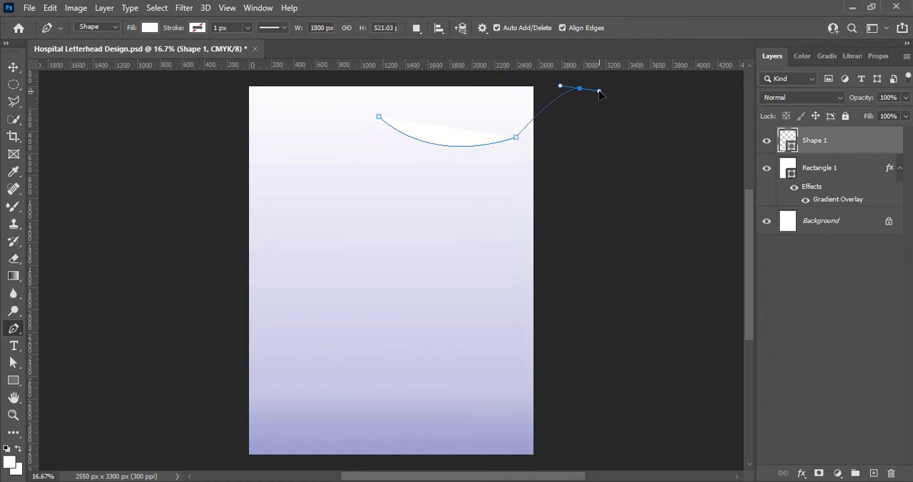
key("ctrl+z")
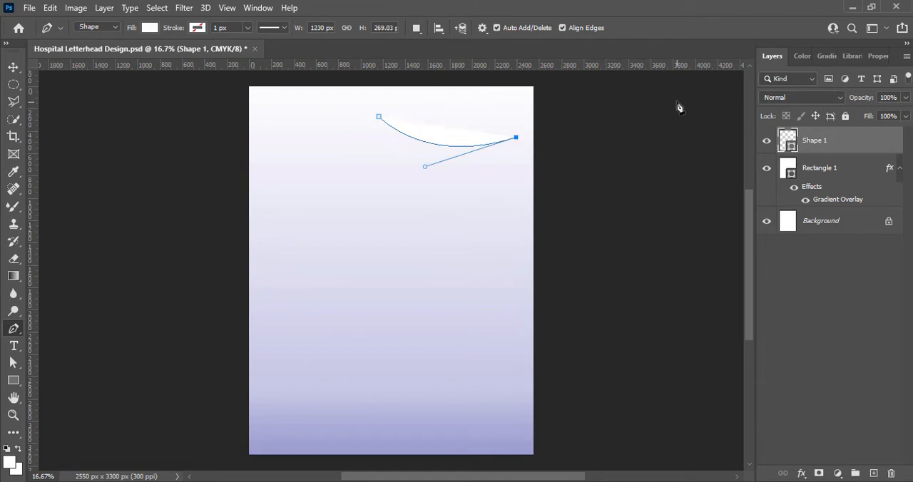
left_click_drag(676, 101, 737, 163)
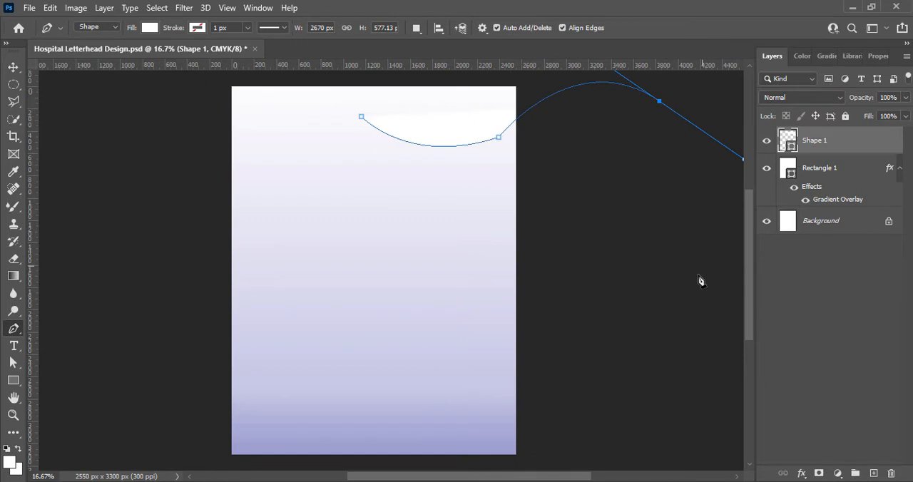
Close the wave shape with an upper curve running above the page back to the first anchor, and save the document.
scroll(748, 284, "up", 2)
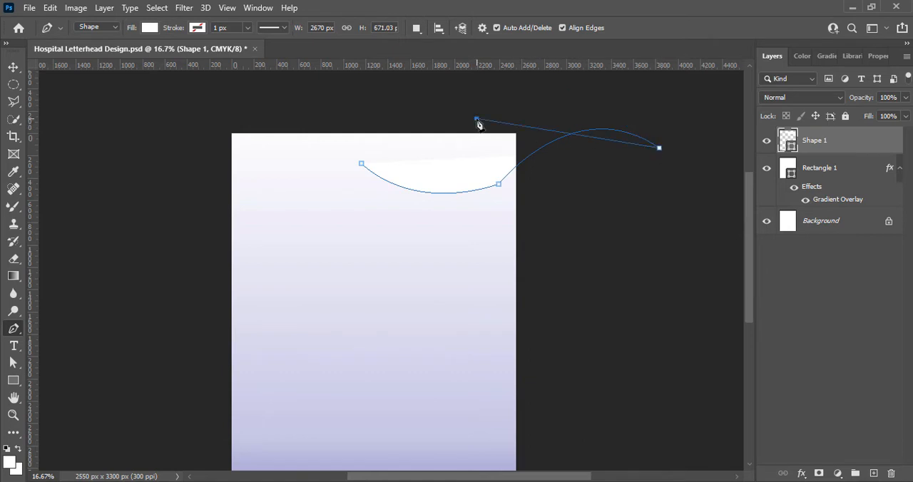
left_click_drag(476, 117, 484, 146)
key("ctrl+z")
left_click_drag(562, 77, 390, 153)
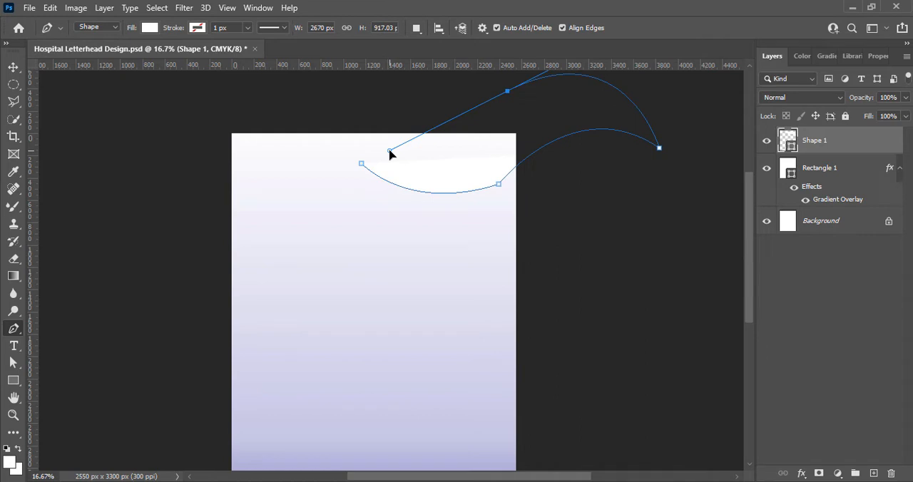
left_click(508, 92, "alt")
left_click_drag(362, 165, 299, 149)
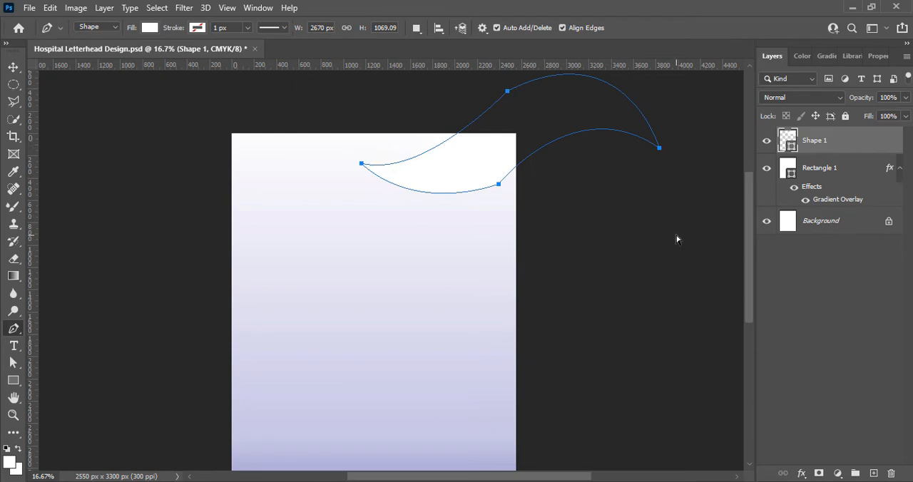
key("ctrl+s")
Transform the wave to about 1540 px wide by 568 px high, rotated about 12° counter-clockwise across the page's upper right area.
key("ctrl+t")
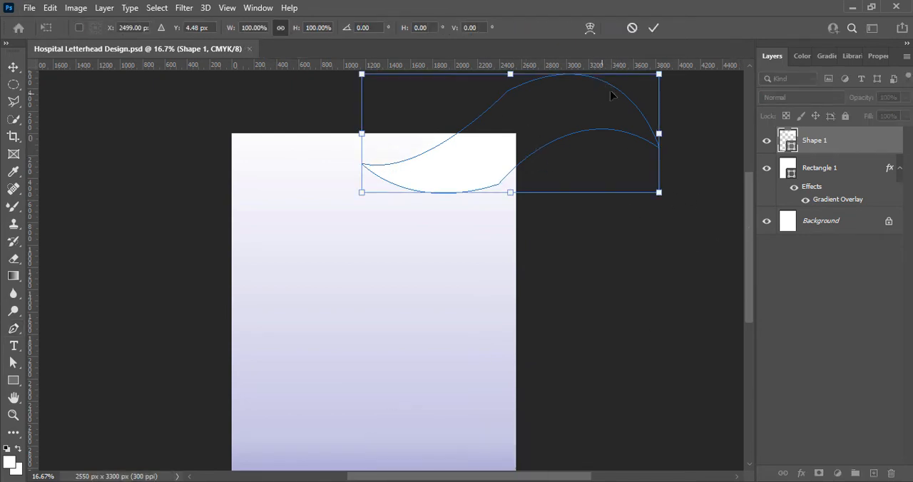
left_click_drag(656, 73, 585, 109)
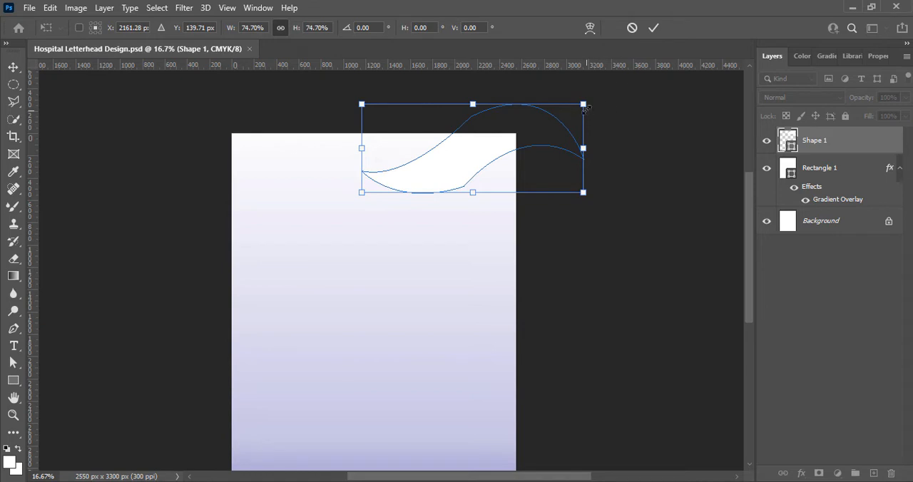
left_click_drag(586, 109, 555, 124)
left_click_drag(561, 206, 569, 183)
left_click_drag(543, 100, 535, 105)
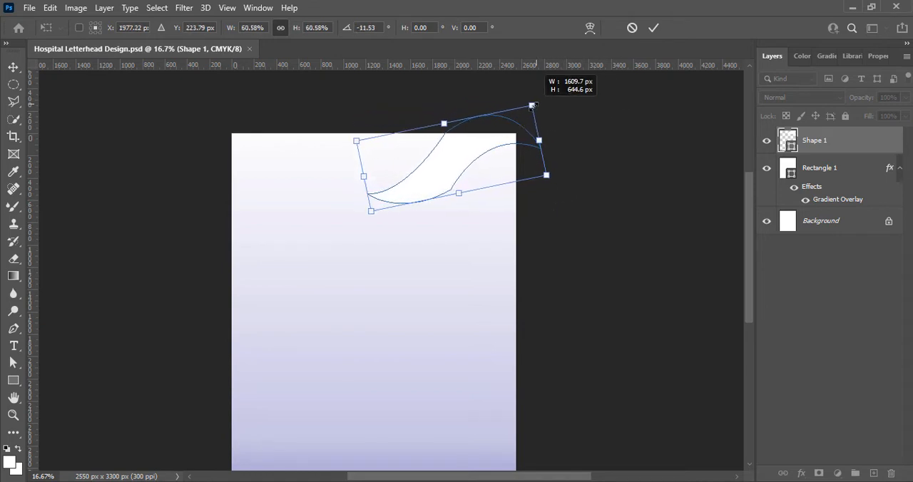
left_click_drag(443, 123, 462, 147)
key("Return")
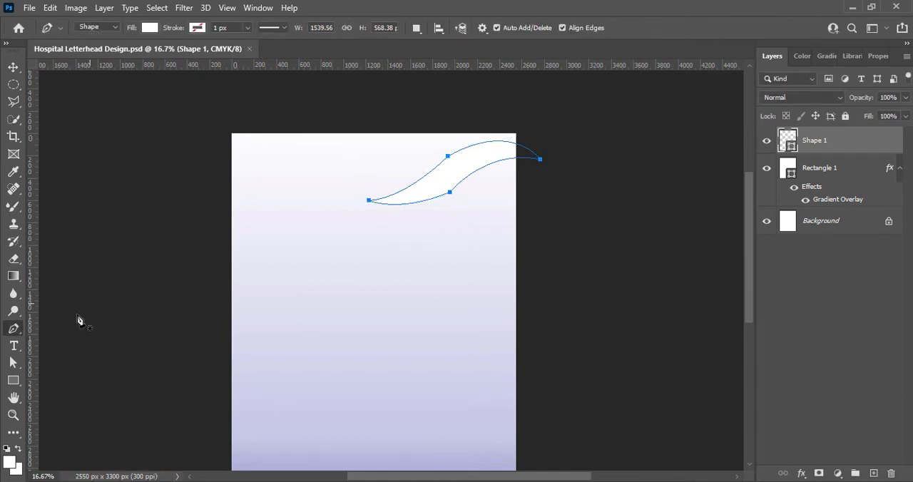
Deepen the wave's lower left curve by moving the lower anchor's direction handle outward.
left_click(13, 362)
left_click_drag(399, 214, 405, 227)
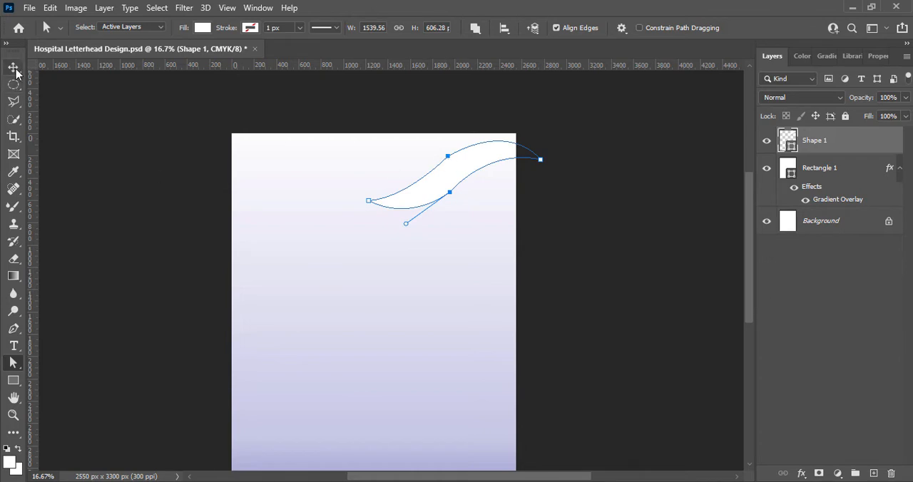
key("v")
left_click(332, 356)
Fill the wave shape with a teal colour, about 04bdae.
left_click(468, 171)
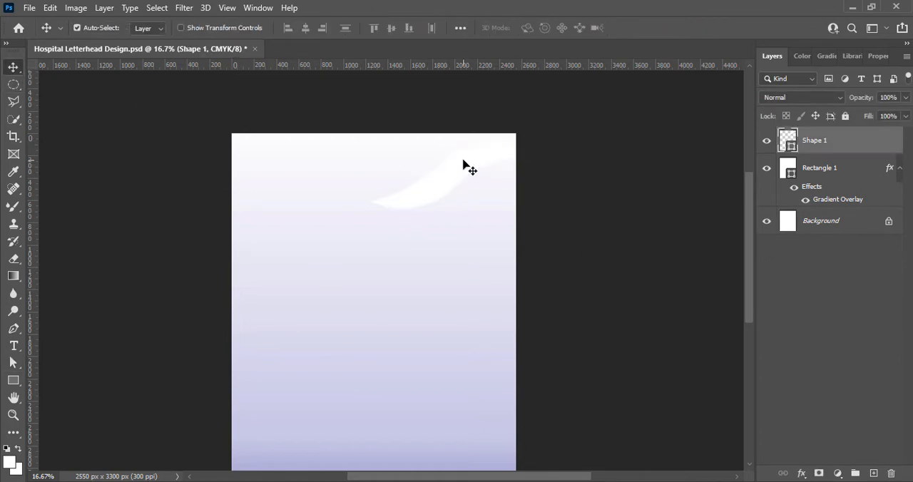
double_click(785, 145)
mouse_move(737, 333)
left_mouse_down()
mouse_move(742, 346)
mouse_move(729, 340)
mouse_move(730, 327)
left_mouse_up()
left_click(715, 316)
left_click(707, 284)
left_click_drag(707, 284, 713, 294)
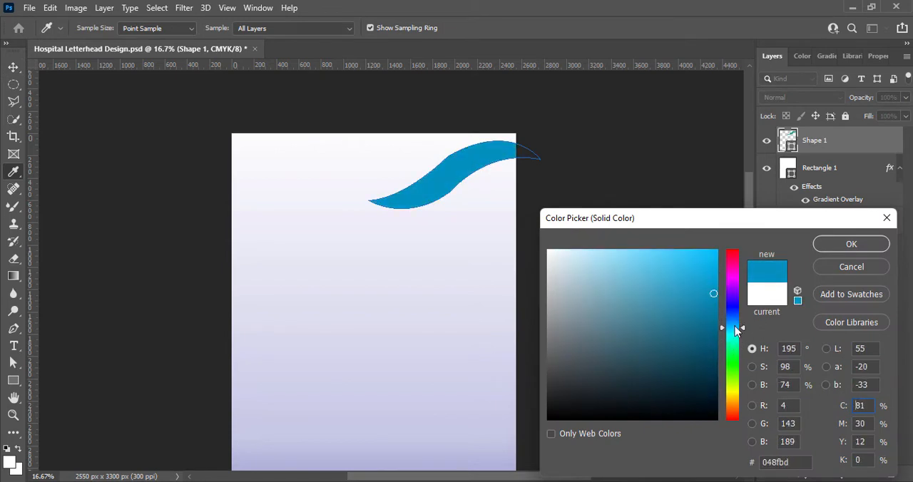
left_click_drag(735, 326, 736, 343)
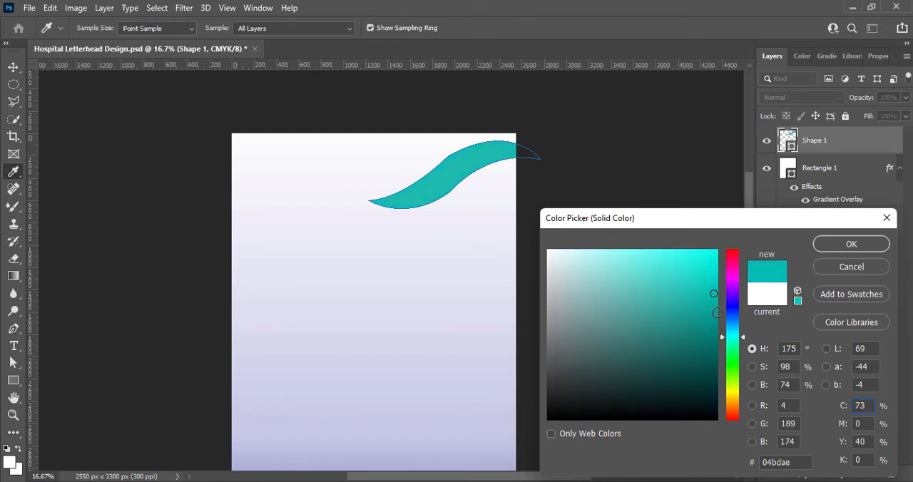
left_click(848, 244)
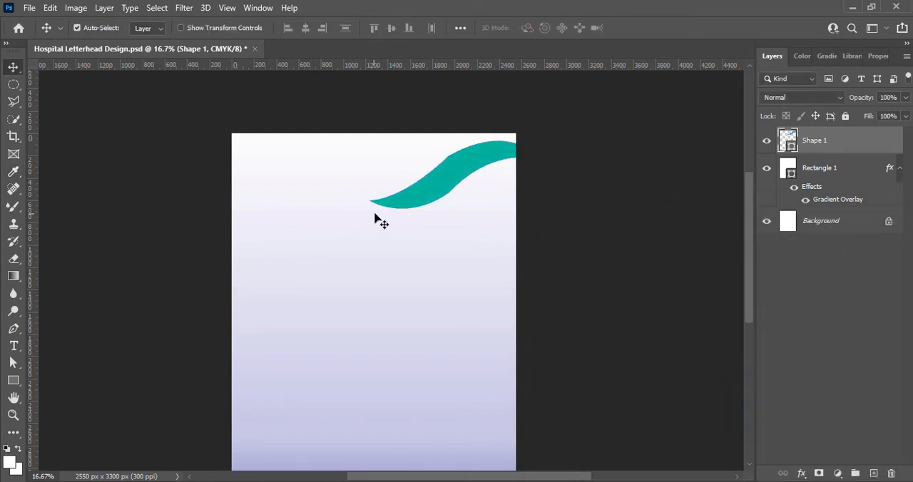
Raise the wave's upper curve slightly with its direction handle and move the shape into the page's top right corner.
left_click(11, 362)
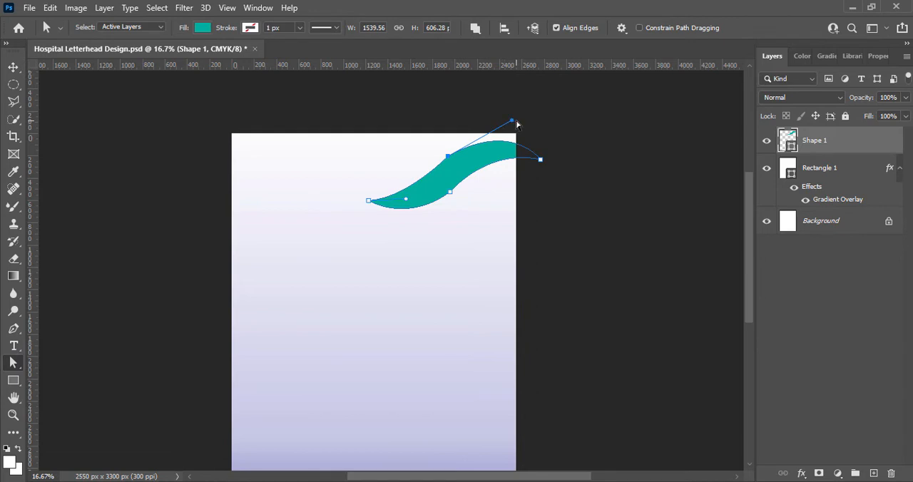
left_click_drag(514, 121, 518, 115)
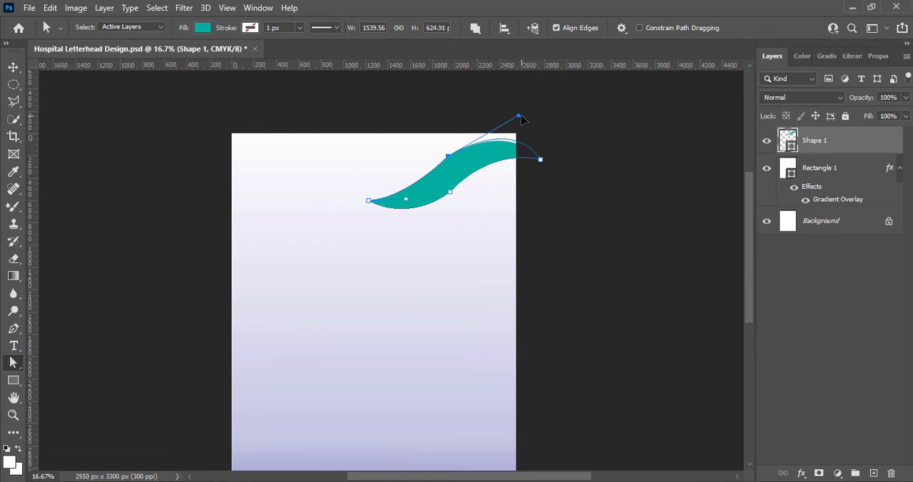
left_click(14, 68)
left_click_drag(457, 177, 484, 151)
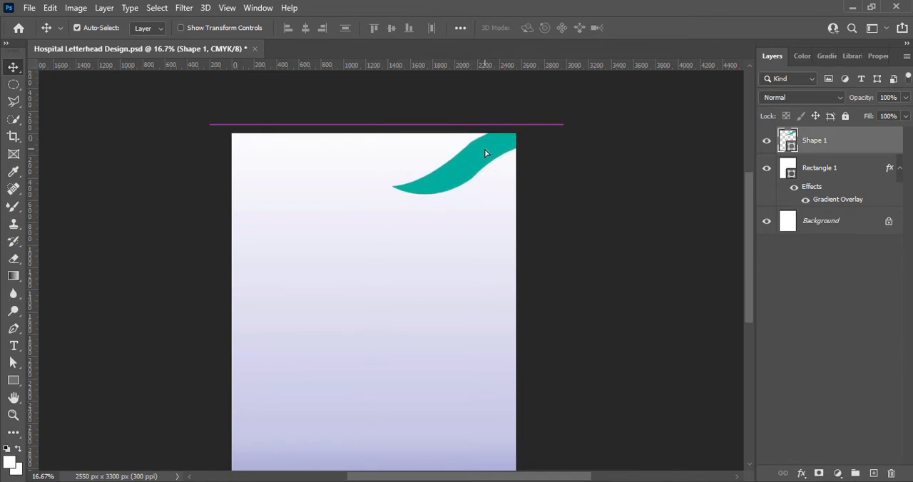
Flatten the teal wave to about 79% height, rotate it about 2° counter-clockwise, and reposition it at the page's top right corner.
key("ctrl+t")
left_click_drag(579, 203, 575, 208)
left_click_drag(483, 153, 495, 148)
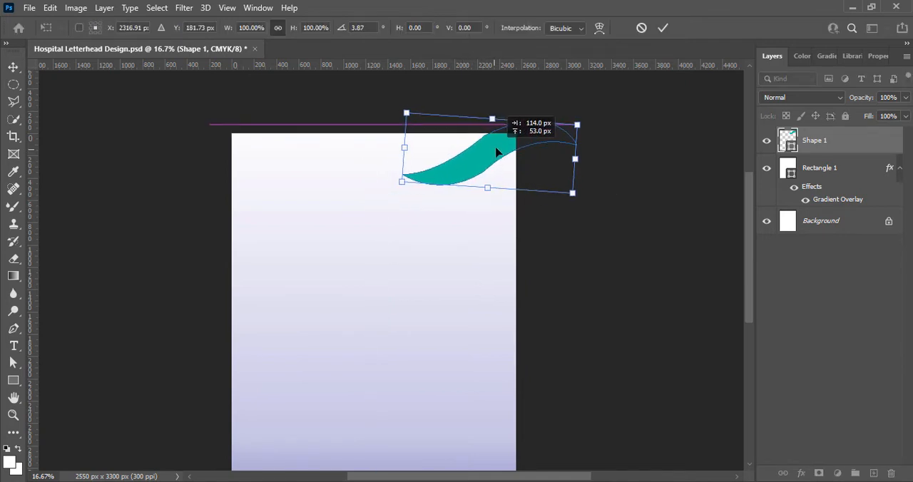
left_click_drag(492, 118, 491, 134)
left_click_drag(577, 211, 580, 200)
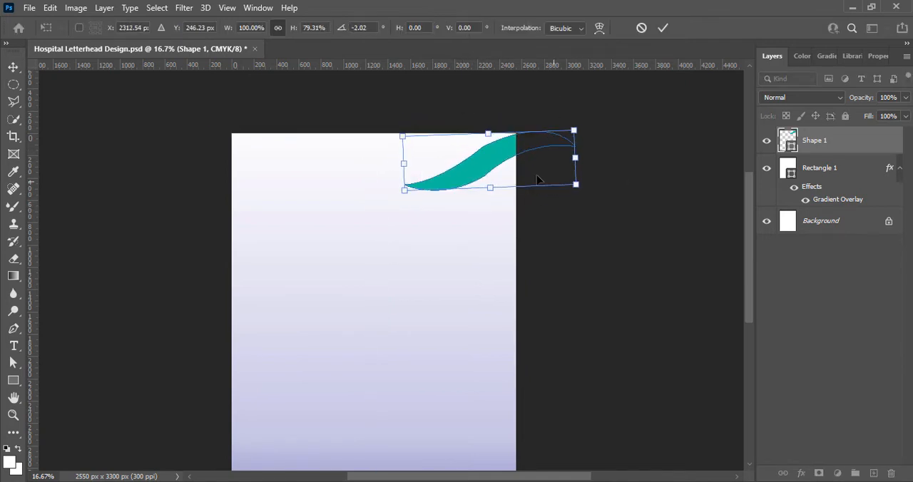
left_click_drag(493, 155, 492, 151)
left_click(663, 28)
left_click(381, 201)
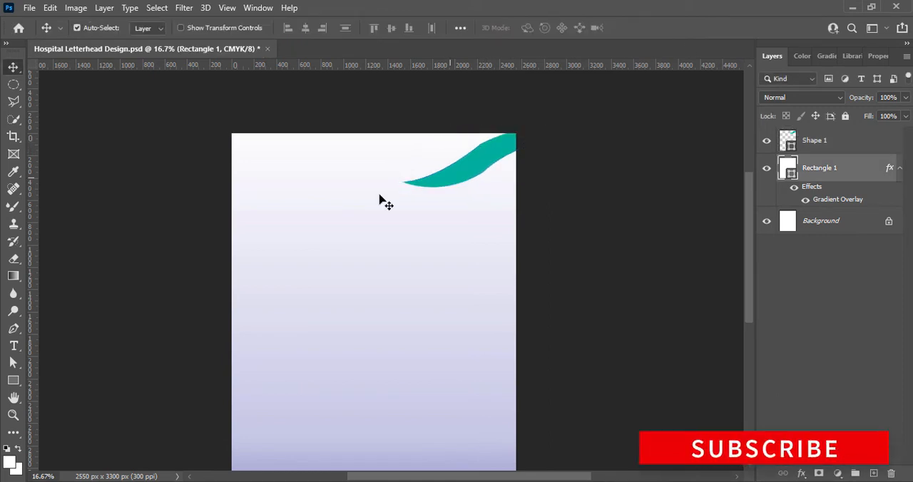
Pull the direction handle of the teal wave's upper anchor upward to raise the curve at the page's top edge.
key("a")
left_click(469, 152)
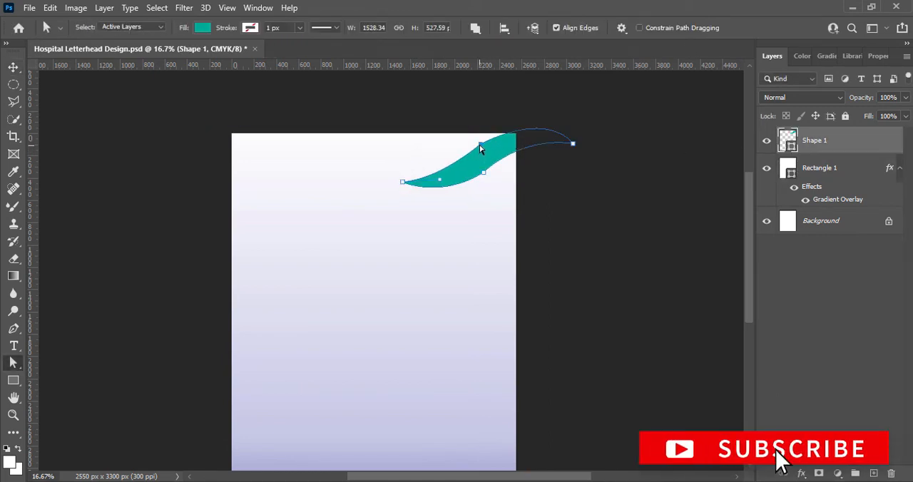
left_click_drag(549, 112, 547, 96)
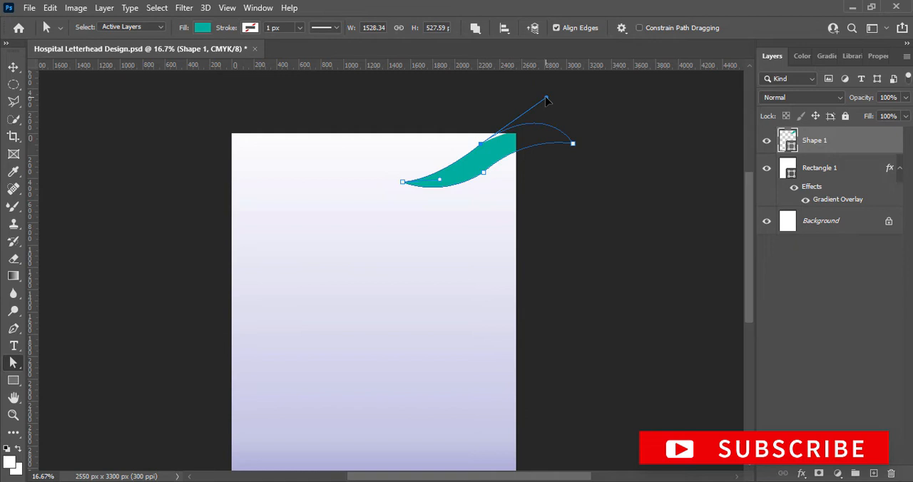
Adjust the direction handle of the teal wave's right tip to reshape its upper curve beyond the page edge, and deselect the path.
left_click(616, 173)
left_click(486, 172)
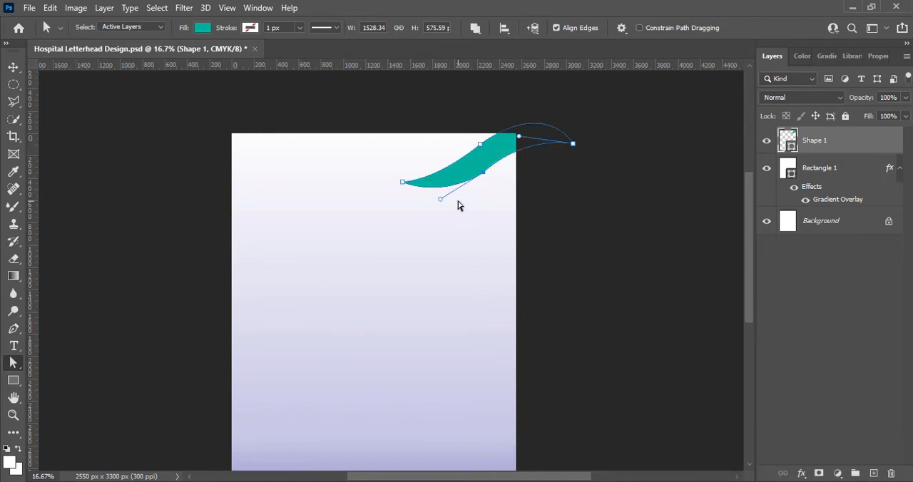
left_click_drag(519, 141, 534, 133)
left_click(568, 188)
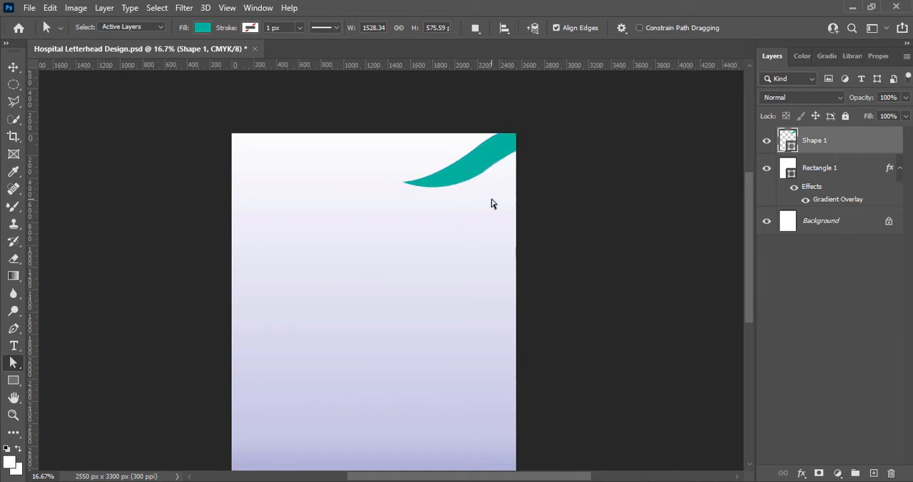
Duplicate the teal wave toward the upper left and transform the original to about 112% width and 62% height, rotated about 12° counter-clockwise.
key("v")
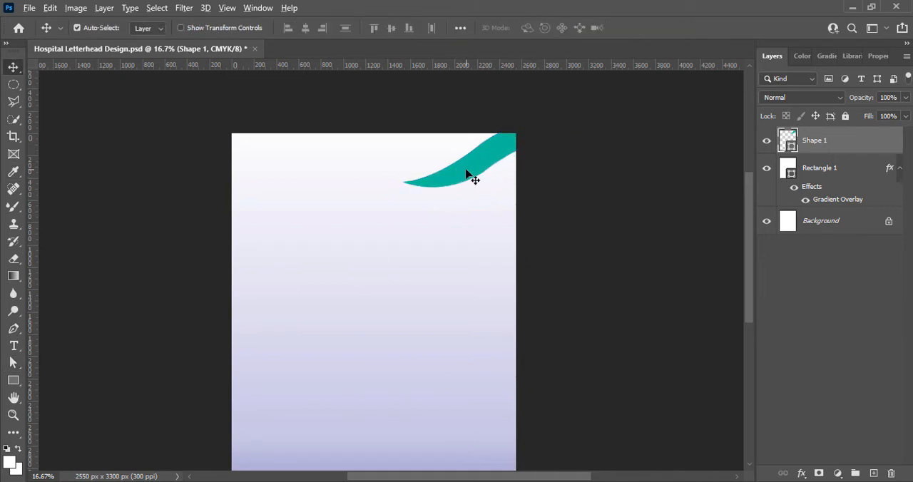
left_click_drag(469, 179, 445, 150)
left_click(459, 184)
key("ctrl+t")
left_click_drag(586, 203, 584, 207)
left_click_drag(519, 154, 476, 166)
left_click_drag(583, 159, 576, 122)
left_click_drag(491, 183, 489, 175)
mouse_move(591, 172)
left_mouse_down()
mouse_move(603, 143)
mouse_move(599, 175)
left_mouse_up()
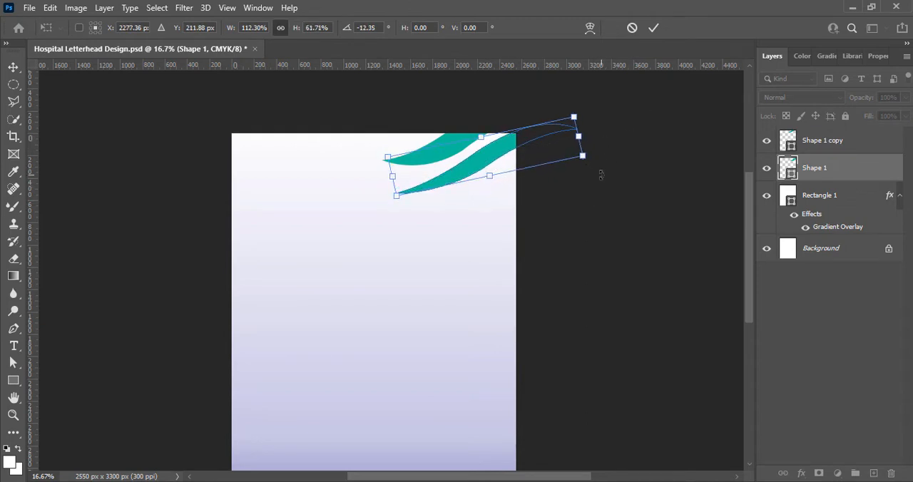
left_click(653, 27)
Flatten the wave copy to about 55% height, rotate it about 14° counter-clockwise, and place it just above the original wave.
left_click(432, 145)
key("ctrl+t")
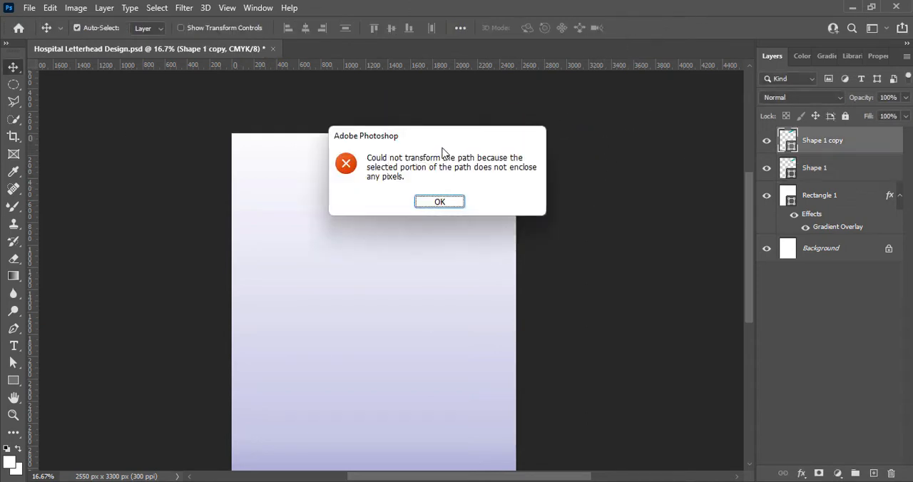
left_click(432, 206)
key("ctrl+t")
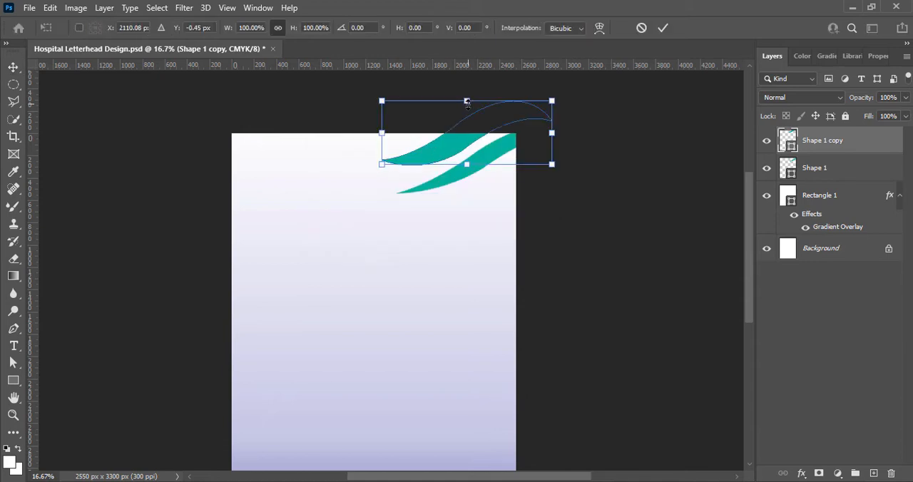
left_click_drag(466, 102, 466, 126)
left_click_drag(572, 169, 575, 149)
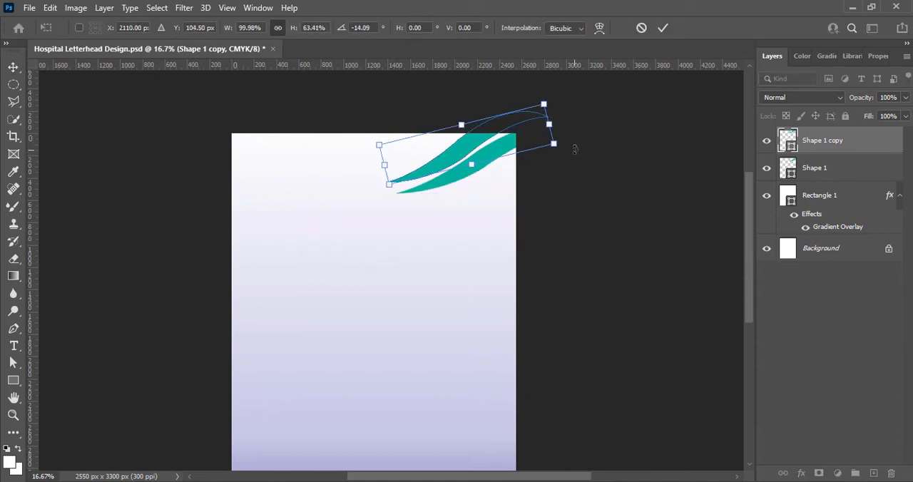
left_click_drag(470, 166, 479, 140)
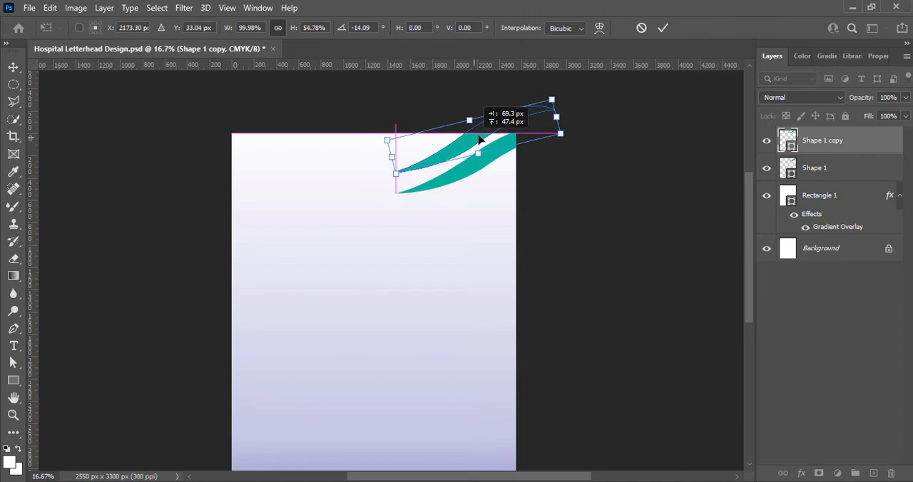
left_click(663, 28)
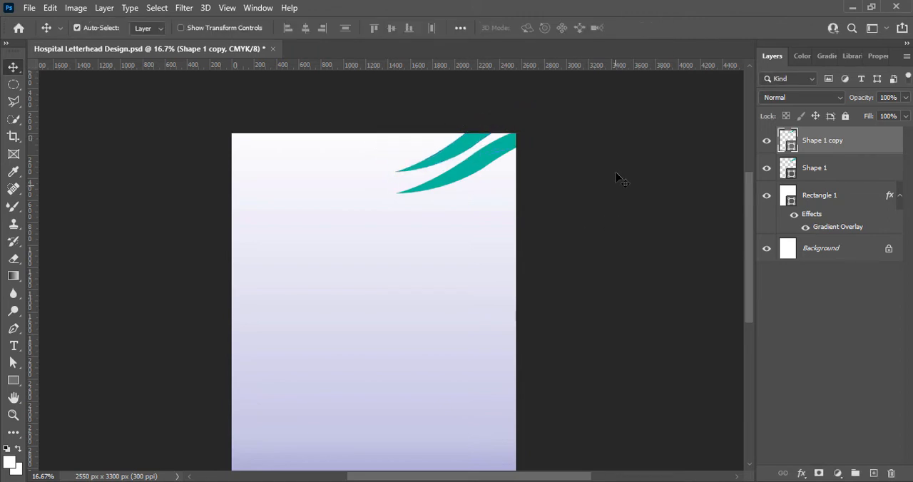
left_click(442, 189)
left_click_drag(450, 157, 451, 163)
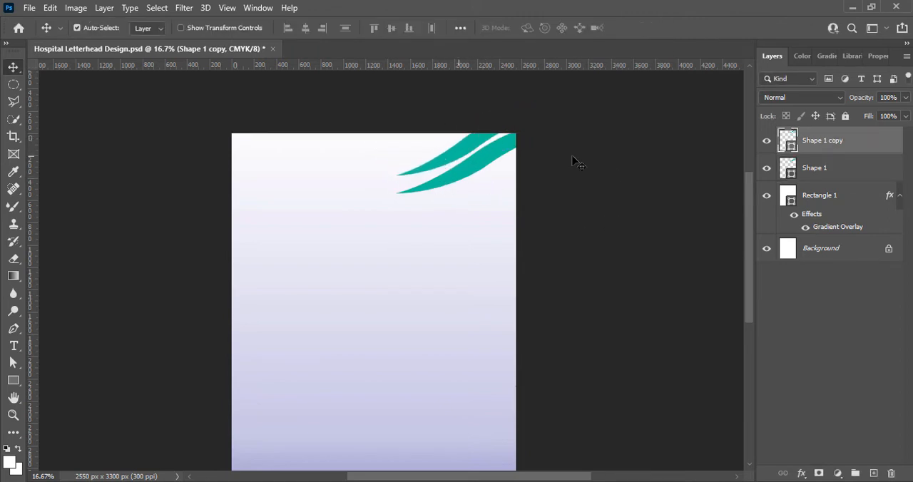
Recolour the upper wave copy in a lighter teal.
double_click(786, 140)
left_click(715, 276)
left_click(852, 243)
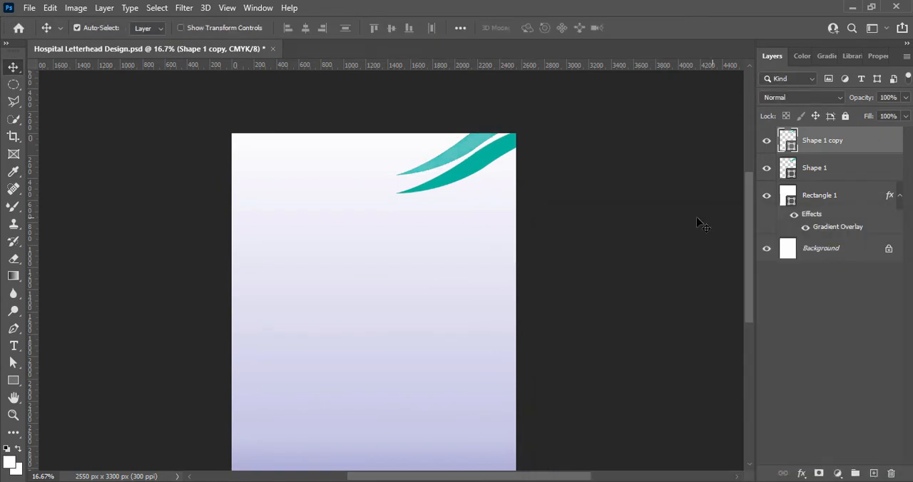
Add a new layer and create a white rectangle 0.5 in wide and 10 in high as a margin gauge.
left_click(873, 473)
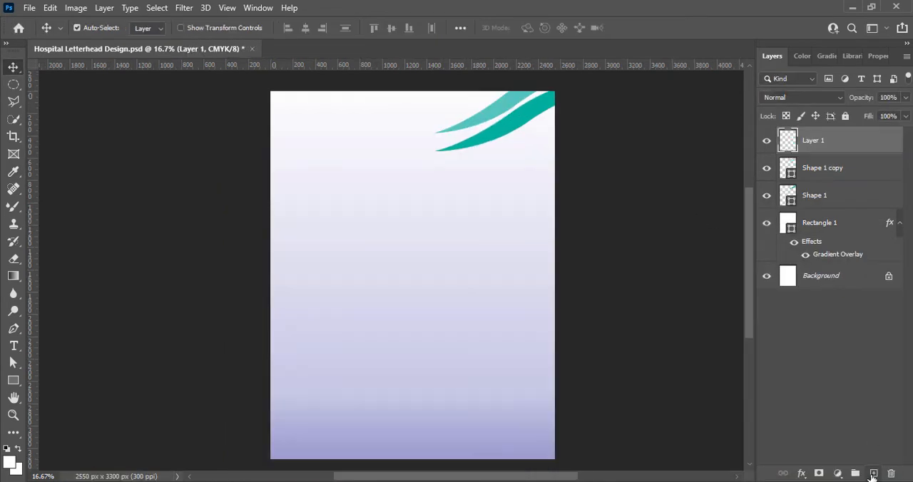
key("u")
left_click(340, 252)
right_click(422, 121)
left_click(464, 141)
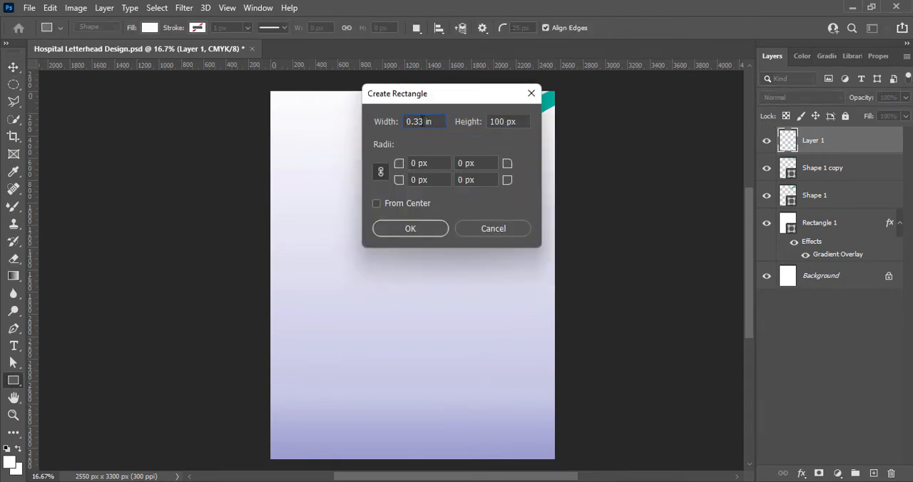
type(".5")
right_click(508, 121)
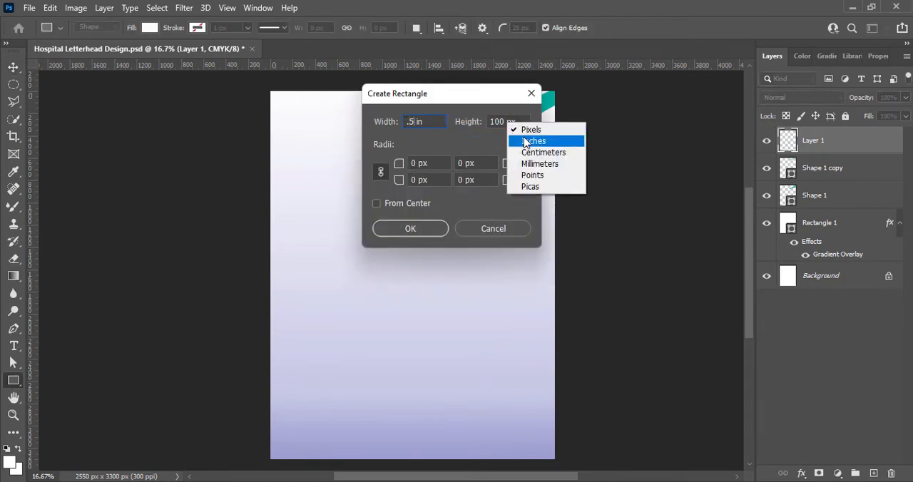
left_click(526, 138)
type("10in")
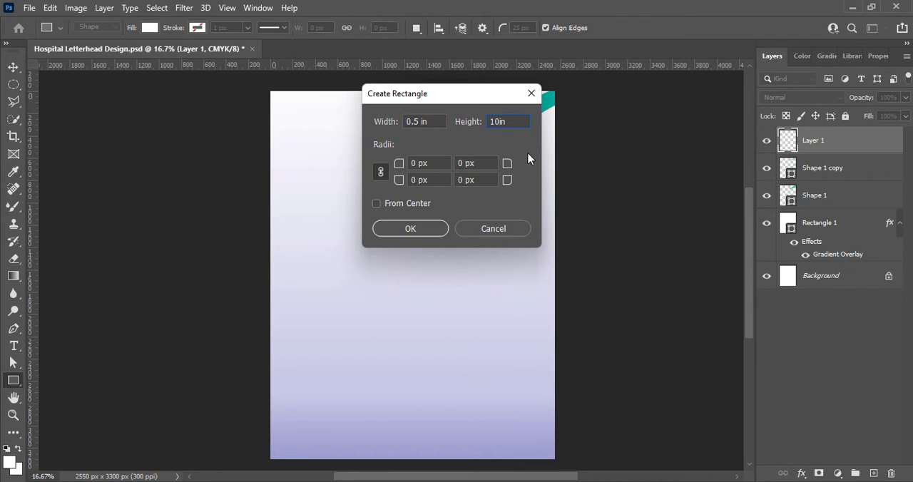
left_click(411, 226)
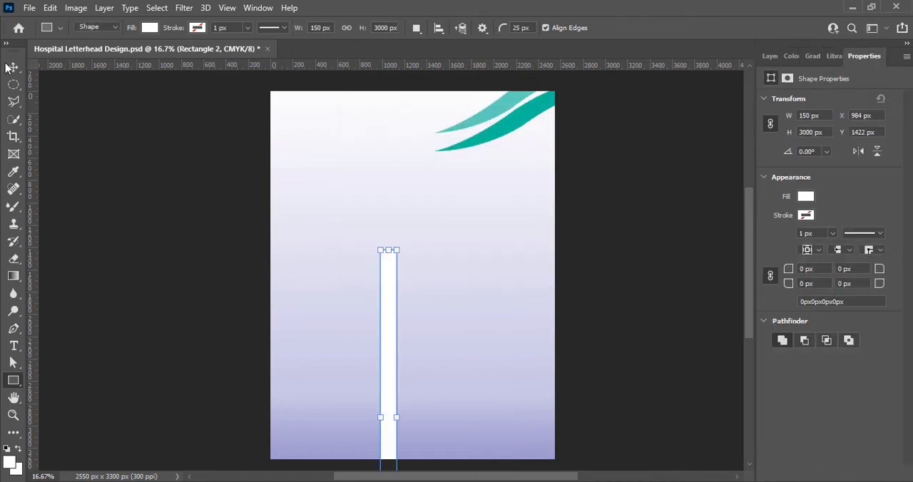
Align the white rectangle with the page's side edges and place vertical guides 0.5 in inside both edges.
key("v")
left_click_drag(388, 355, 275, 266)
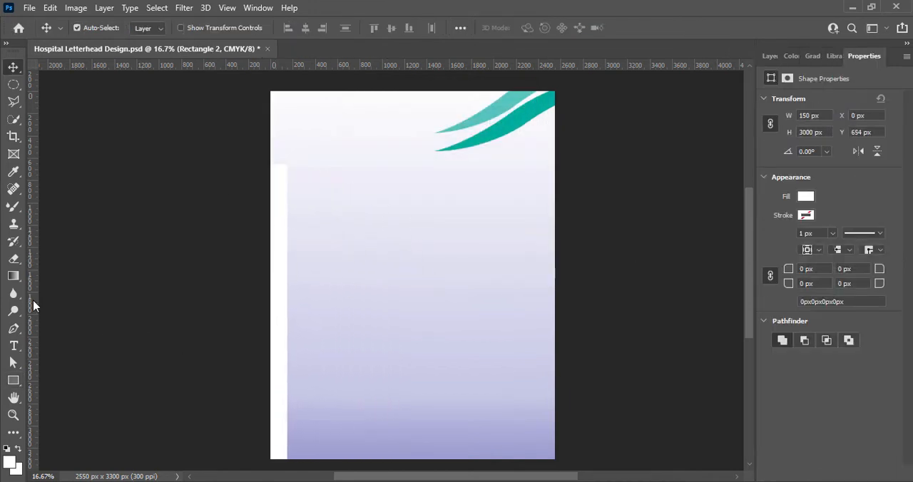
left_click_drag(34, 306, 543, 331)
left_click_drag(30, 296, 450, 325)
Rotate the white rectangle 90° clockwise and use it to place horizontal guides 0.5 in inside the page's bottom and top edges.
key("ctrl+t")
right_click(450, 326)
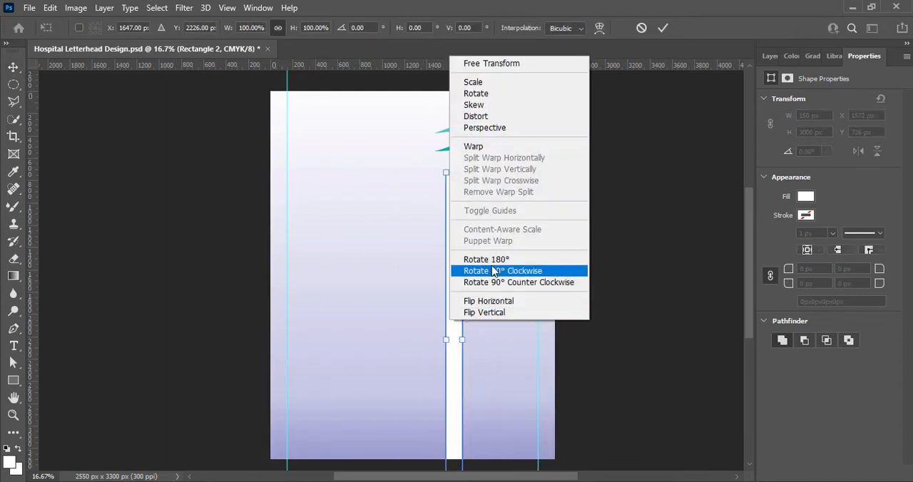
left_click(490, 271)
key("Return")
left_click_drag(411, 347, 389, 451)
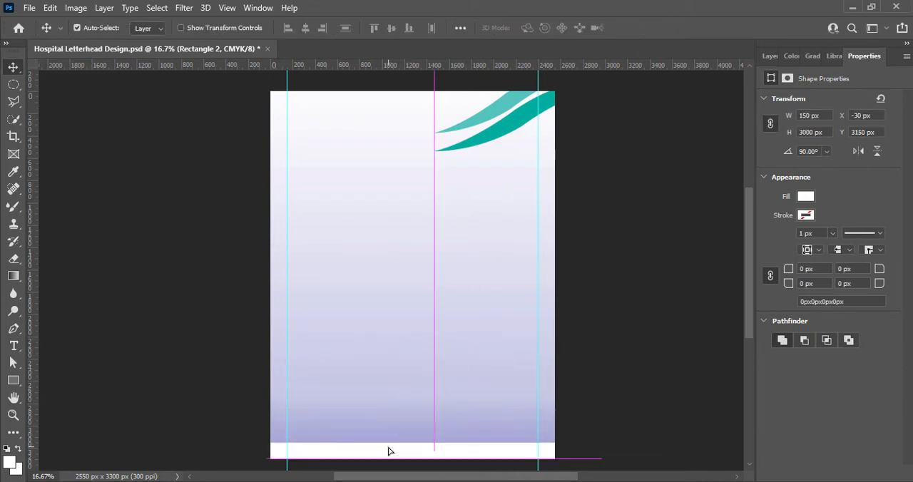
left_click_drag(392, 65, 417, 100)
left_click_drag(419, 65, 450, 307)
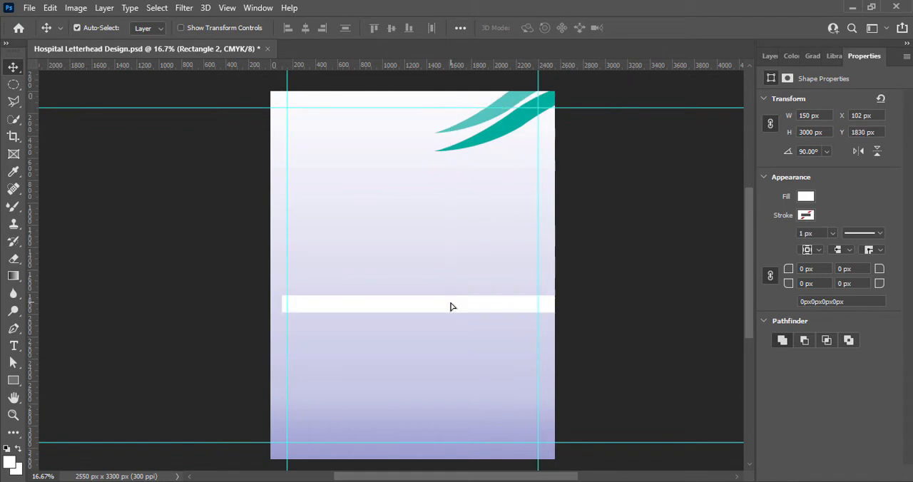
Delete the white gauge rectangle and add a new empty layer above the teal waves.
left_click(769, 56)
left_click(890, 473)
left_click(377, 193)
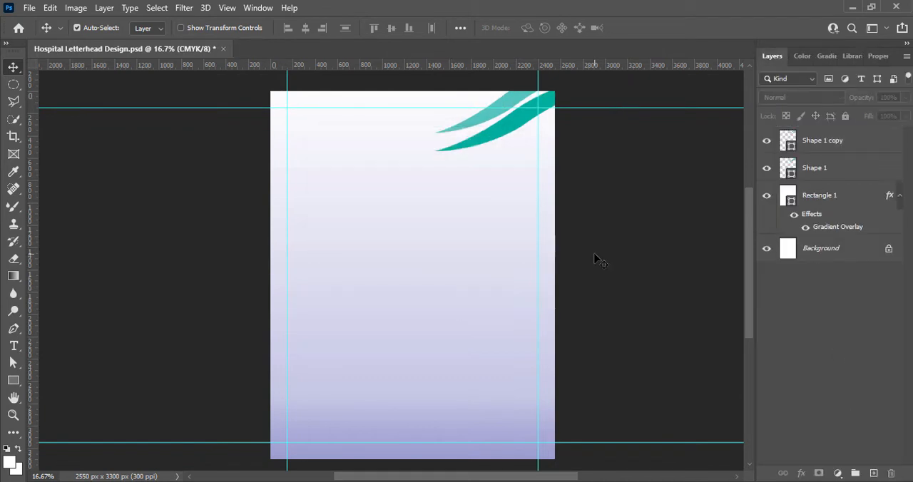
left_click(873, 473)
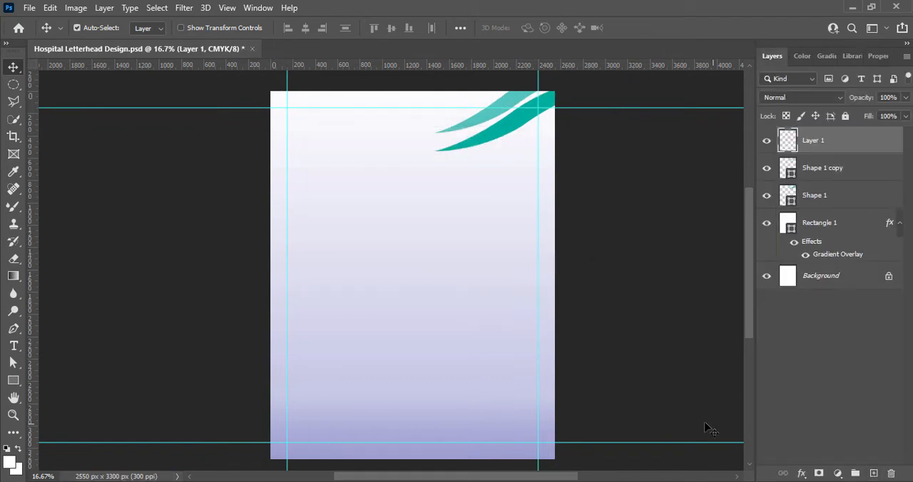
right_click(13, 389)
left_click(64, 395)
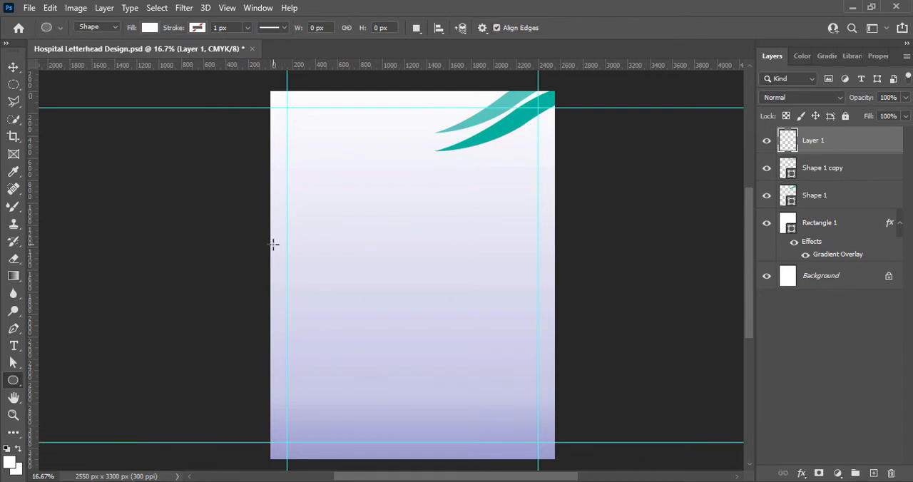
left_click(13, 66)
Draw a closed Pen shape across the page's bottom with a downward-sagging curved upper edge, extending past both sides and the bottom edge.
key("p")
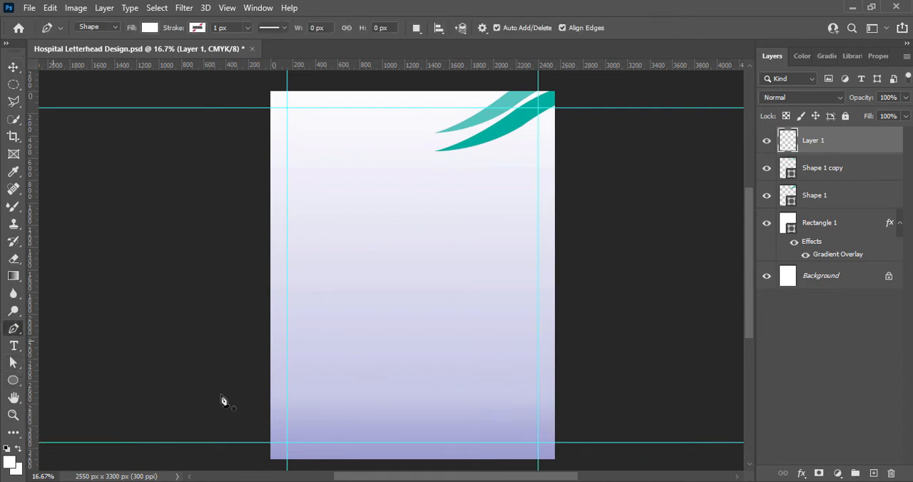
left_click(226, 348)
left_click_drag(593, 352, 630, 241)
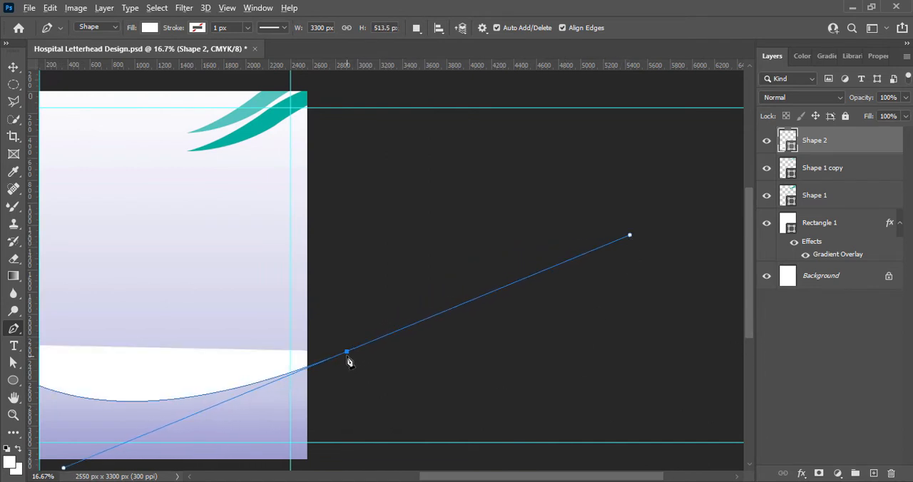
scroll(711, 353, "down", 2)
scroll(677, 350, "left", 6)
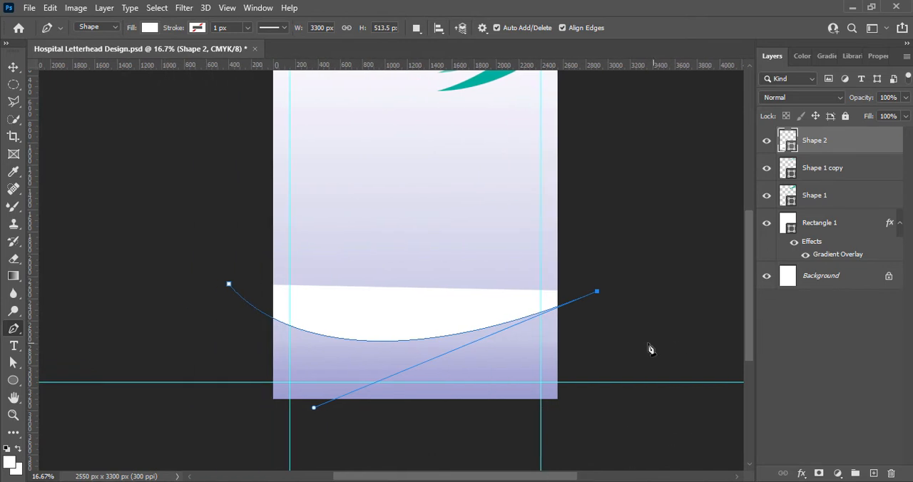
left_click(599, 413)
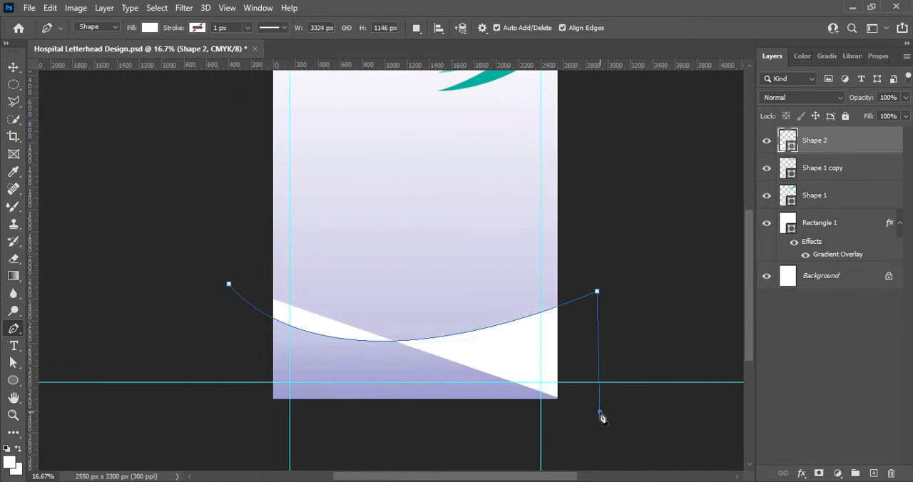
left_click(224, 413)
left_click(13, 67)
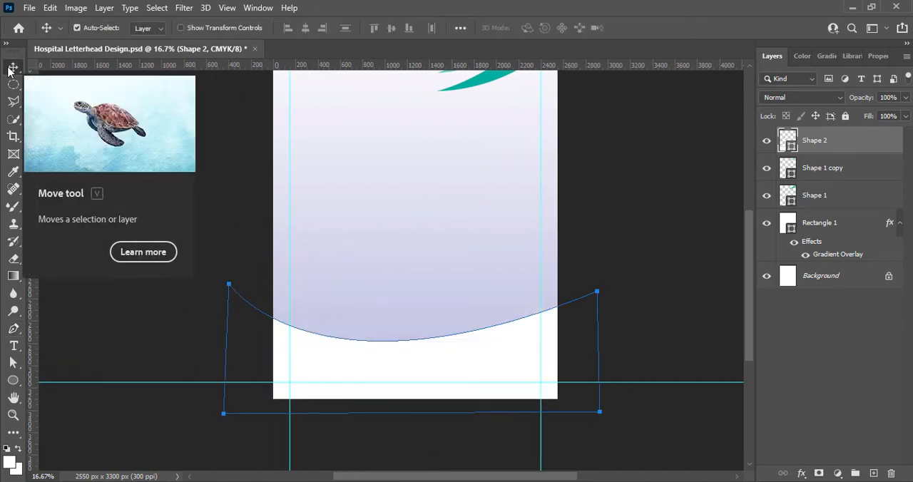
Fill the curved bottom shape with a dark blue colour.
double_click(788, 140)
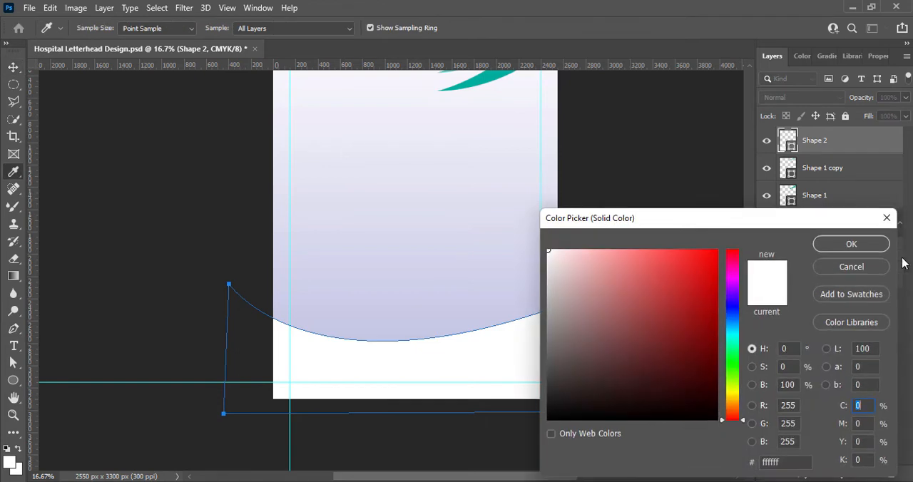
left_click(732, 308)
left_click(732, 323)
left_click_drag(699, 321, 706, 328)
left_click(860, 243)
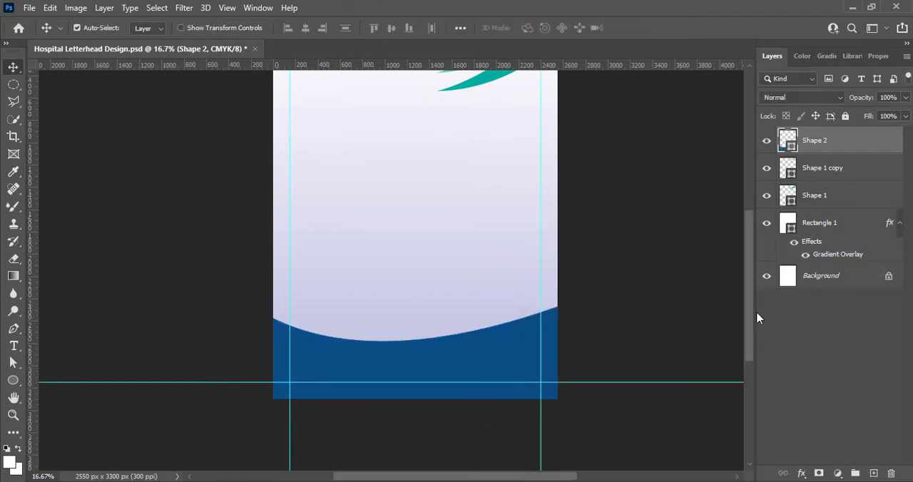
Move the dark blue bottom shape slightly higher and duplicate it upward.
scroll(750, 296, "up", 3)
mouse_move(318, 437)
left_mouse_down()
mouse_move(316, 406)
mouse_move(316, 421)
left_mouse_up()
scroll(464, 392, "down", 1)
left_click_drag(499, 413, 499, 422)
left_click_drag(349, 432, 340, 388)
Recolour the duplicated bottom shape in a lighter blue and place its layer below the dark blue shape.
double_click(787, 140)
left_click_drag(705, 331, 695, 281)
left_click(830, 245)
left_click_drag(820, 141, 813, 182)
Transform the lighter blue shape to about 88% width and 173% height, rotated about 6° clockwise, so it borders the dark shape's upper edge.
key("ctrl+t")
left_click_drag(603, 433, 582, 451)
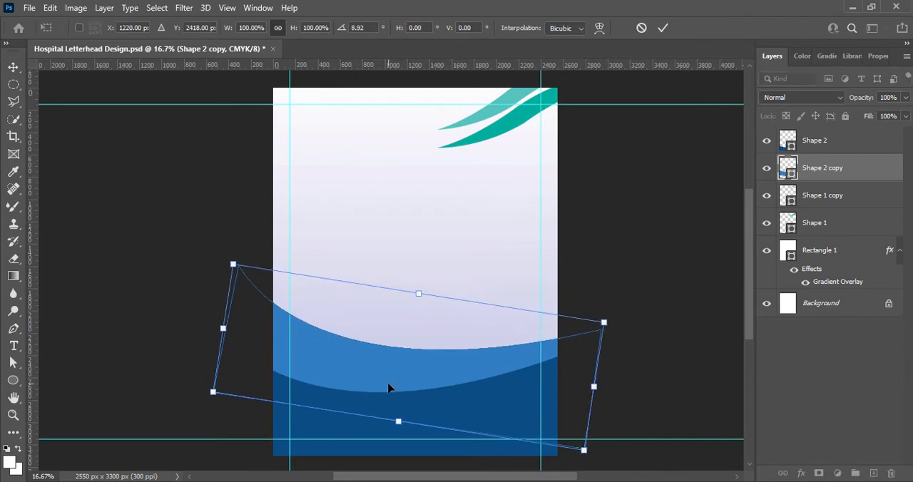
left_click_drag(387, 385, 378, 409)
left_click_drag(591, 346, 552, 291)
left_click_drag(501, 365, 521, 387)
left_click_drag(552, 430, 579, 433)
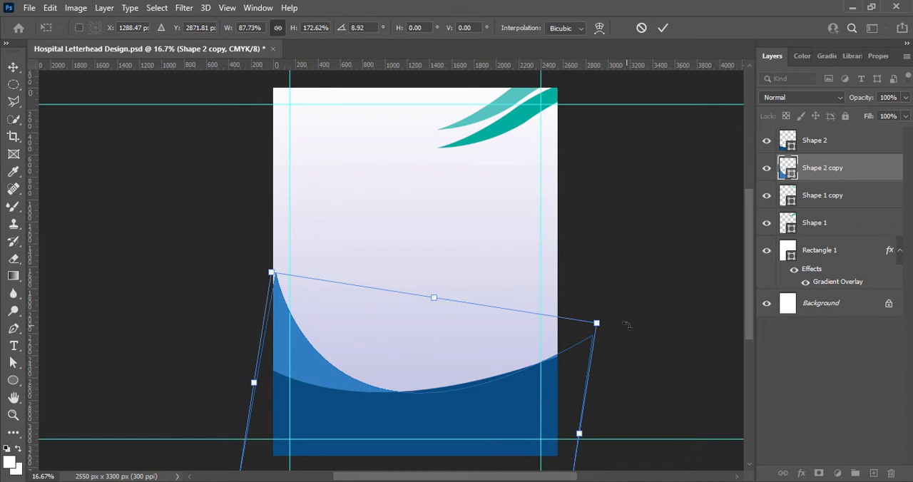
left_click_drag(627, 326, 622, 314)
left_click_drag(485, 420, 482, 407)
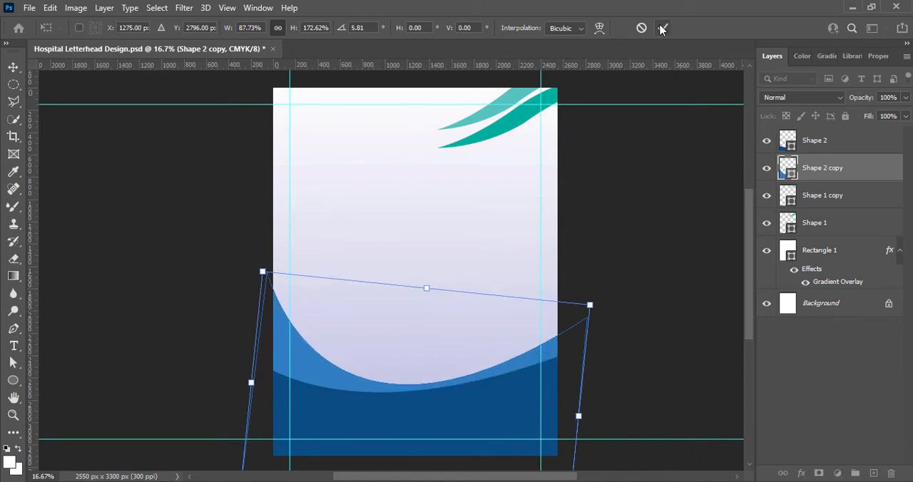
left_click(663, 28)
Rotate the dark blue bottom shape about 7.6° clockwise and move it slightly lower to cover the page's bottom edge.
left_click(472, 414)
key("ctrl+t")
mouse_move(611, 463)
left_mouse_down()
mouse_move(606, 478)
mouse_move(610, 460)
left_mouse_up()
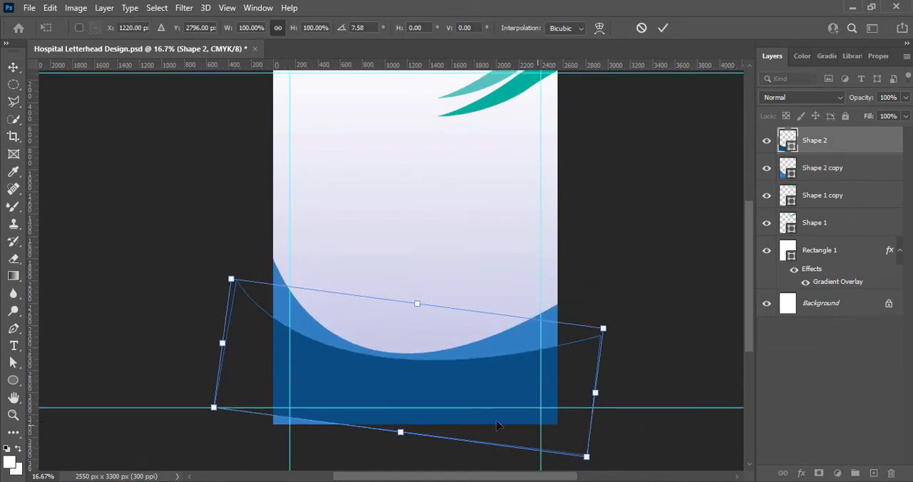
left_click_drag(419, 404, 414, 420)
left_click(662, 28)
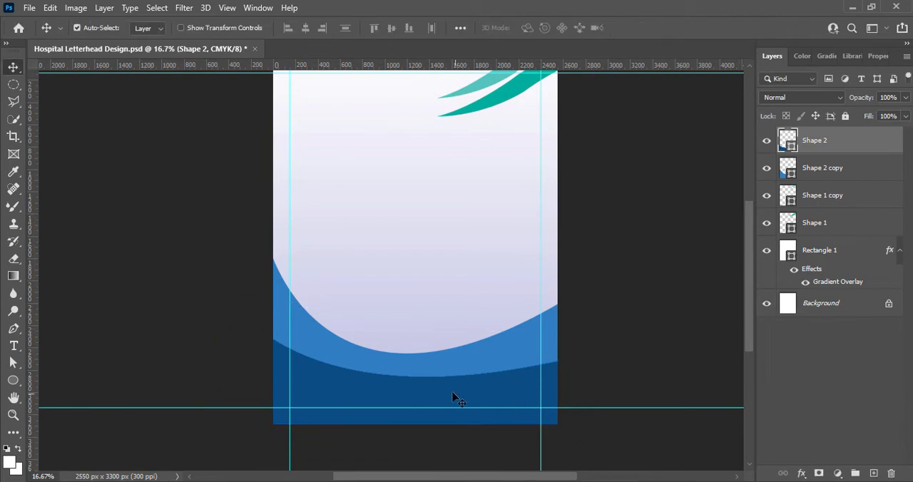
Duplicate the dark blue bottom shape upward and recolour the copy dark teal (#058278).
left_click_drag(465, 407, 528, 343)
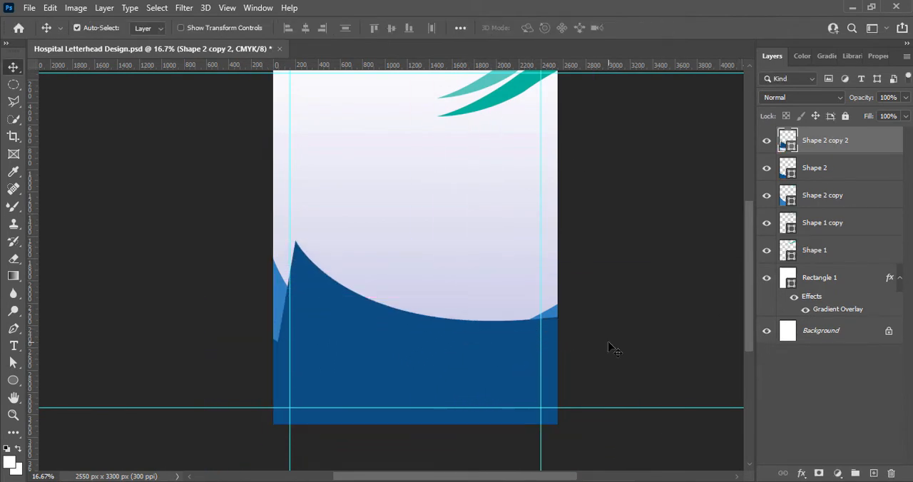
double_click(796, 139)
left_click(507, 101)
left_click_drag(715, 300, 711, 333)
left_click(837, 246)
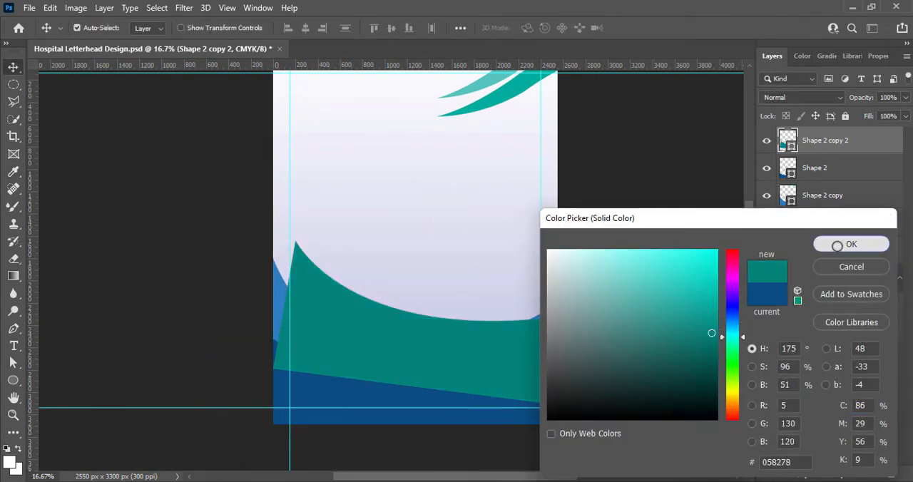
Rotate and move the dark teal copy so it sweeps down from the page's left edge, and place its layer below the dark blue shape.
key("ctrl+t")
left_click_drag(502, 446, 531, 439)
left_click_drag(429, 395, 388, 452)
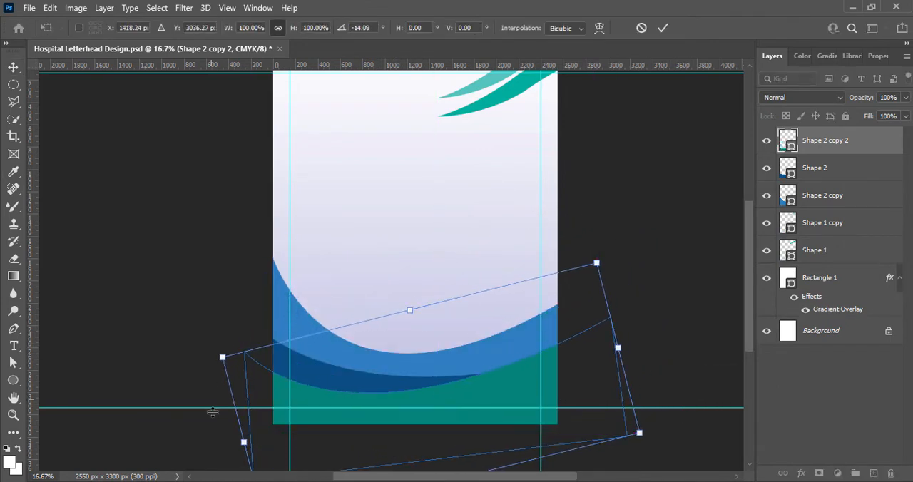
left_click_drag(213, 412, 214, 365)
left_click_drag(488, 426, 499, 407)
left_click_drag(220, 430, 215, 403)
left_click_drag(391, 405, 373, 412)
left_click_drag(230, 365, 216, 364)
left_click_drag(198, 456, 191, 430)
left_click_drag(497, 430, 491, 432)
left_click_drag(182, 441, 179, 421)
left_click_drag(365, 390, 354, 390)
left_click_drag(168, 420, 168, 415)
key("Return")
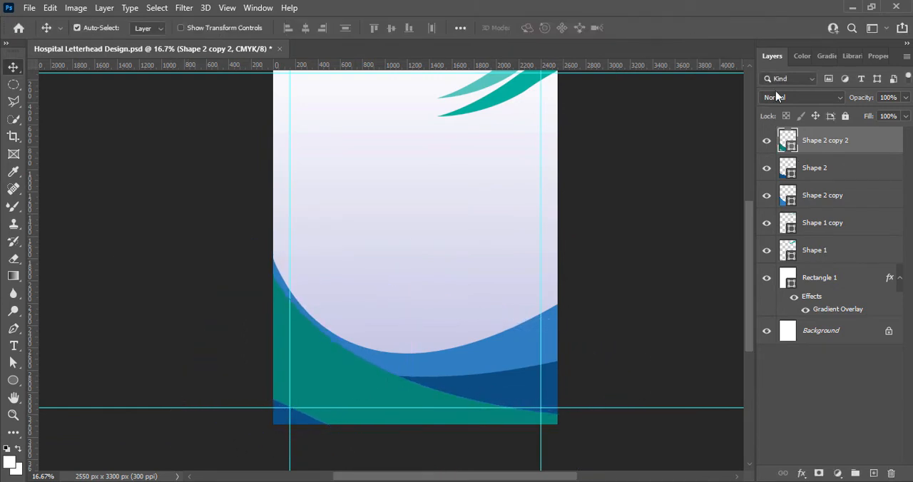
key("ctrl+bracketleft")
scroll(750, 314, "up", 2)
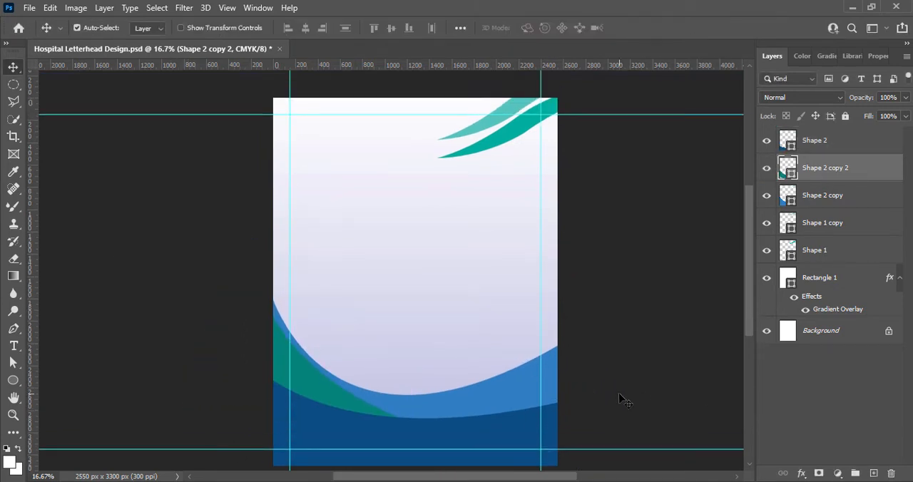
Duplicate the dark blue bottom shape, recolour the copy bright teal and place its layer directly below the dark blue shape.
left_click_drag(512, 435, 547, 331)
double_click(789, 140)
left_click(516, 112)
left_click_drag(697, 308, 718, 300)
left_click(847, 243)
left_click_drag(824, 139, 821, 184)
Rotate the bright teal copy about 21° counterclockwise, scale it down and position it above the dark blue shape at the page's right edge.
left_click_drag(348, 352, 461, 404)
key("ctrl+t")
left_click_drag(703, 300, 638, 268)
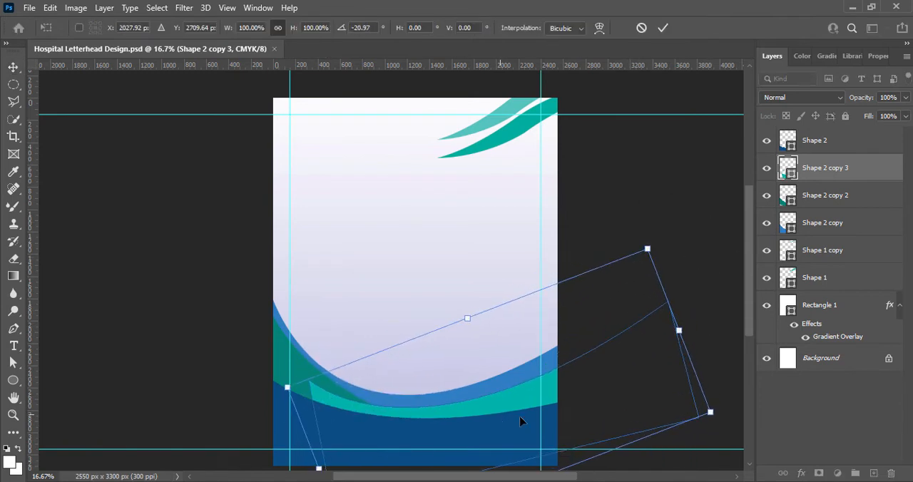
left_click_drag(514, 403, 458, 415)
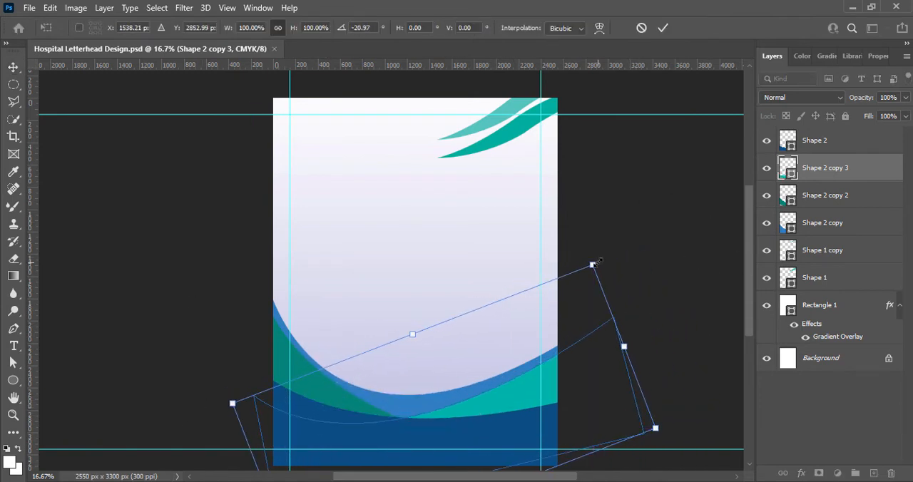
left_click_drag(593, 266, 531, 328)
left_click_drag(503, 432, 541, 407)
key("Return")
Duplicate the dark blue bottom shape downward and recolour the copy dark navy (#012746).
left_click(471, 432)
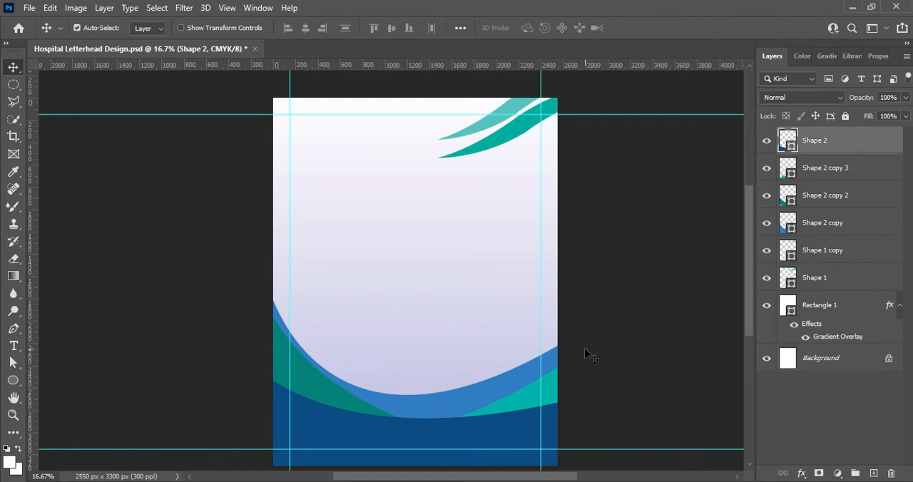
scroll(587, 352, "down", 2)
left_click_drag(439, 403, 437, 439)
double_click(788, 149)
left_click(716, 375)
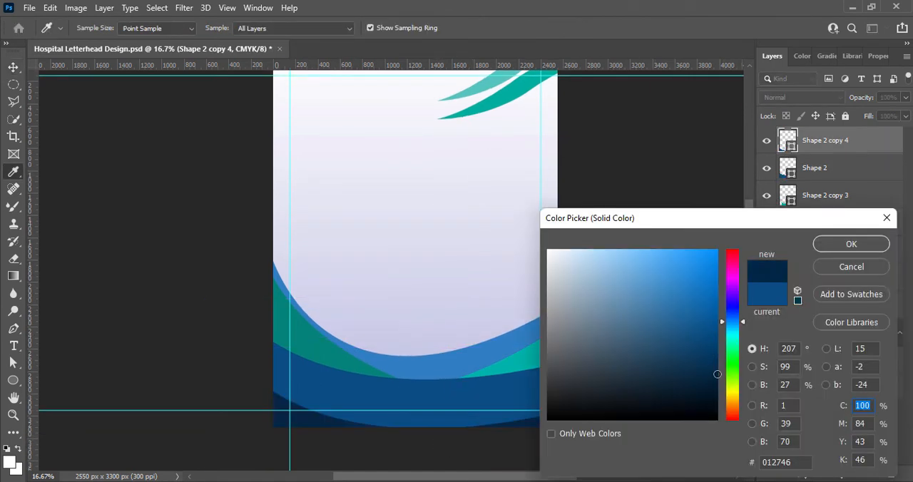
left_click(851, 244)
Scale the navy copy to about 82% and rotate it about 14° counterclockwise.
left_click_drag(554, 426, 556, 401)
key("ctrl+t")
left_click_drag(637, 372, 644, 323)
left_click_drag(199, 352, 274, 385)
left_click_drag(341, 459, 319, 425)
Try to turn the navy copy by 180° and reposition it over the bottom waves.
right_click(474, 401)
left_click(512, 376)
left_click_drag(395, 417, 396, 419)
key("ctrl+z")
left_click_drag(518, 391, 555, 271)
right_click(495, 290)
left_click(532, 228)
left_click_drag(416, 256, 356, 381)
key("ctrl+z")
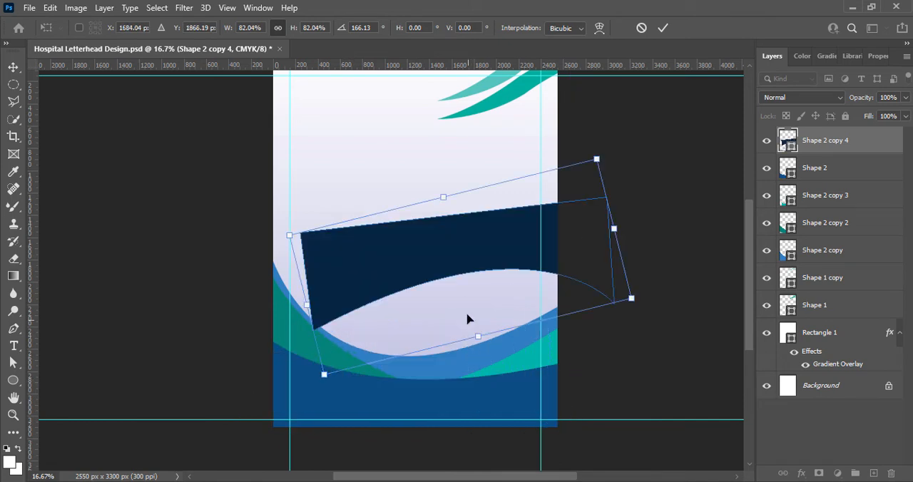
key("ctrl+z")
left_click_drag(464, 296, 391, 413)
key("ctrl+z")
Rotate the navy copy to about 8.9° clockwise and position it as a dark curve filling the page's lower left corner.
left_click_drag(484, 276, 437, 417)
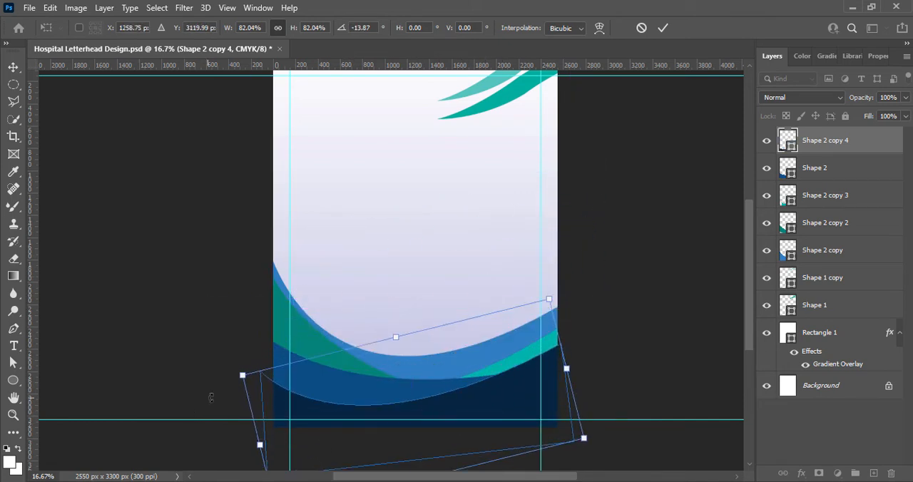
left_click_drag(210, 397, 214, 355)
left_click_drag(589, 428, 584, 444)
left_click_drag(511, 426, 497, 438)
left_click_drag(589, 422, 586, 440)
left_click_drag(385, 449, 380, 455)
left_click_drag(589, 428, 590, 426)
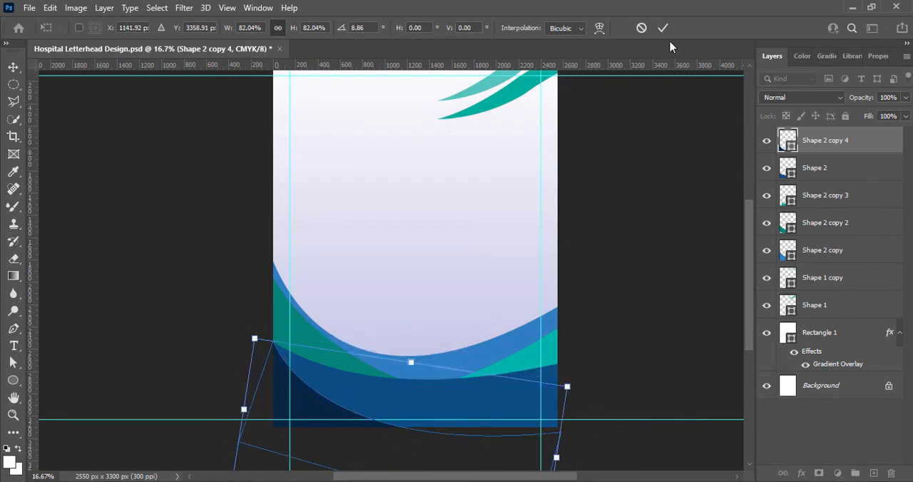
key("Return")
Add a layer above the background rectangle and draw a white rectangle about 1368 × 438 px over the page's upper left corner.
scroll(635, 283, "up", 1)
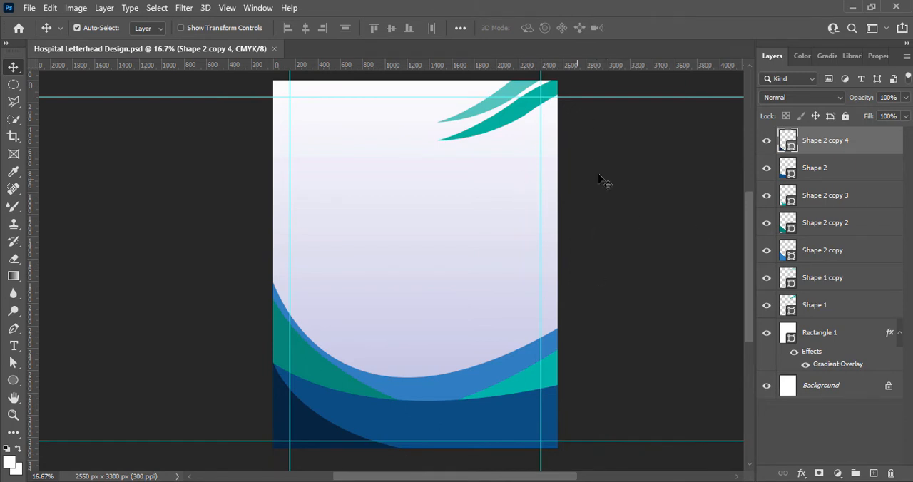
left_click(321, 204)
left_click(13, 380)
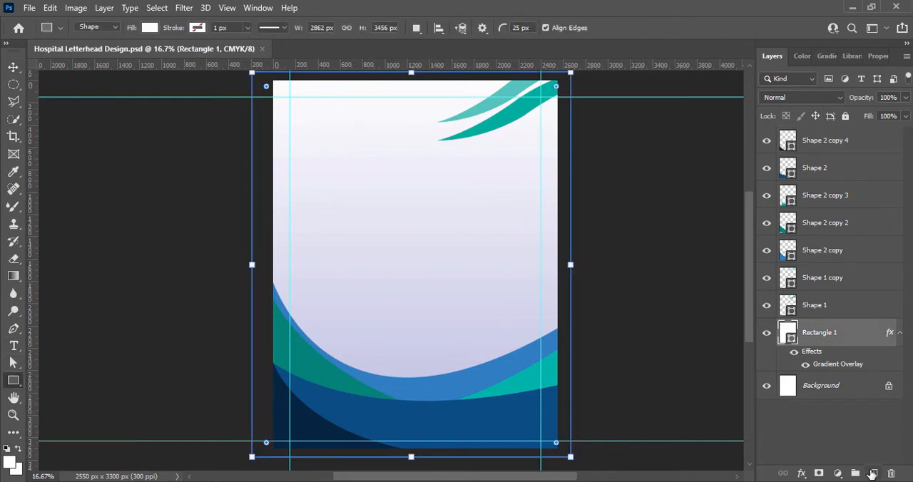
left_click(871, 474)
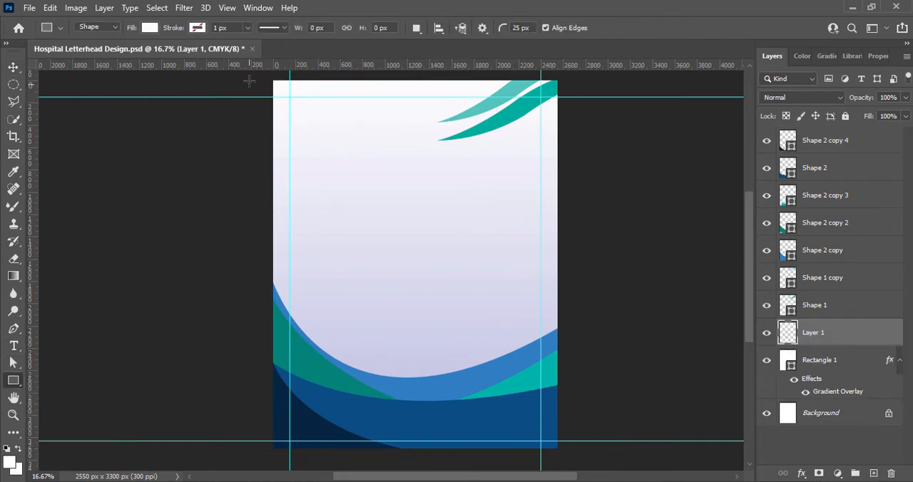
left_click_drag(248, 77, 400, 124)
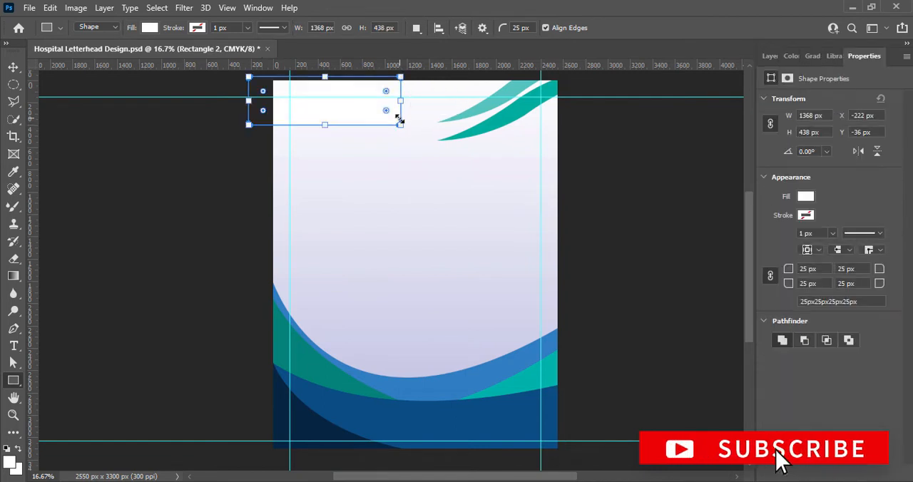
Set the new rectangle's lower right corner radius to 125 px and its other three corner radii to 0 px.
left_click(802, 269)
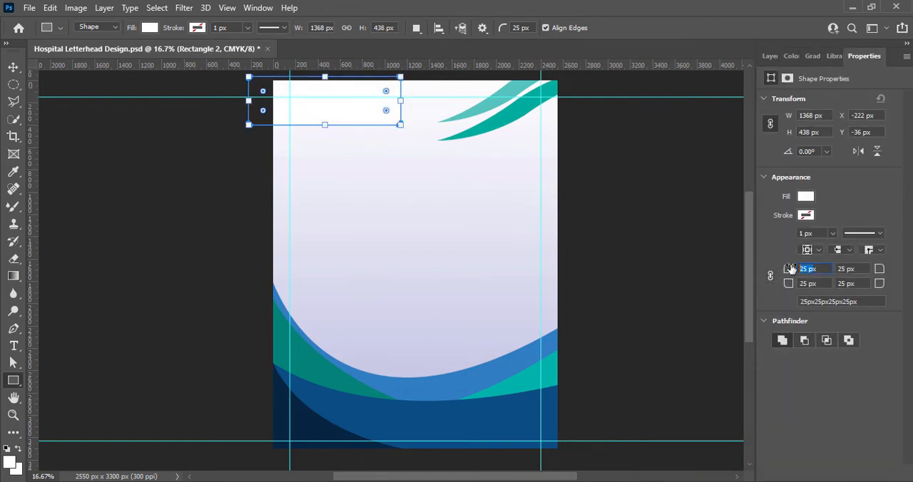
left_click(783, 340)
left_click(460, 207)
left_click(806, 268)
type("0")
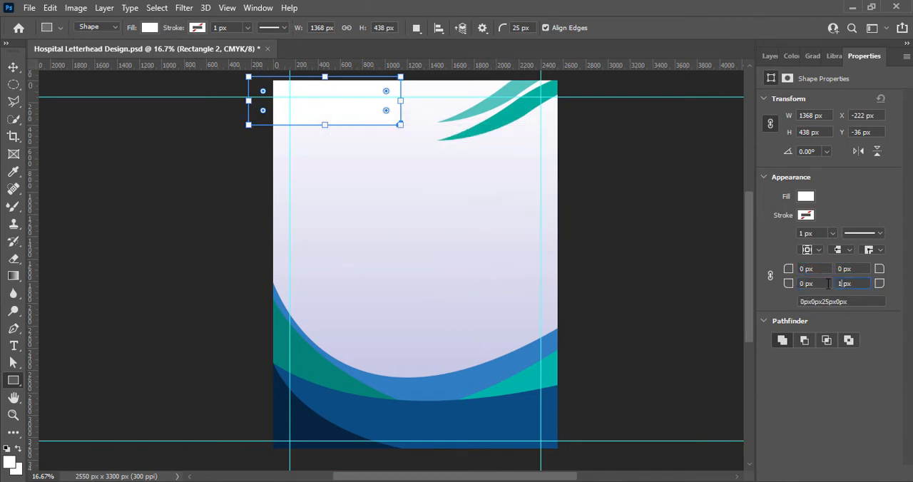
left_click(13, 67)
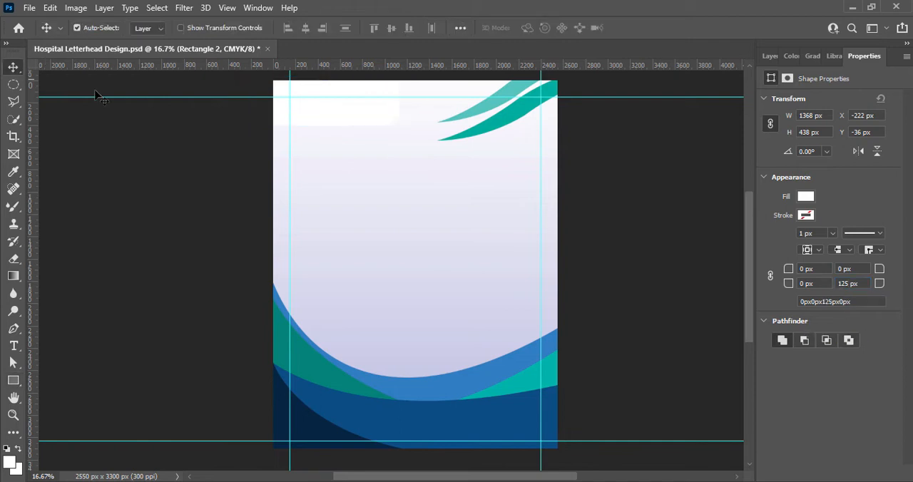
Recolour the new corner rectangle blue (#0a6bbb).
left_click(770, 57)
double_click(789, 333)
left_click(491, 410)
left_click_drag(706, 329, 709, 294)
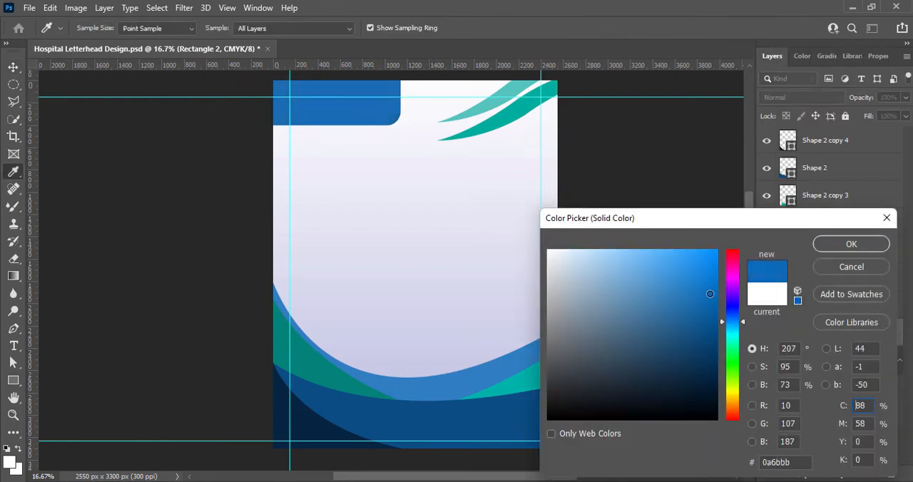
left_click(852, 244)
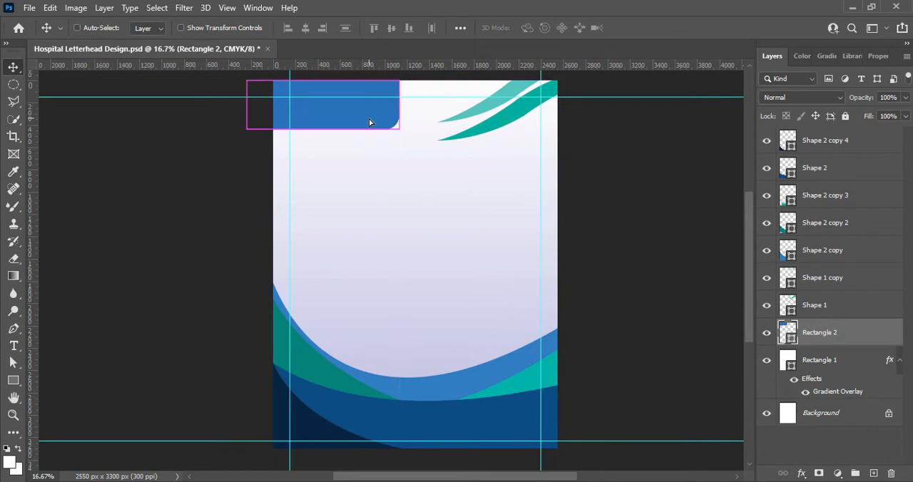
Extend the blue rectangle's upper right corner outward so its right side slants, and shift the shape towards the page's left.
key("ctrl+t")
right_click(333, 121)
left_click(355, 167)
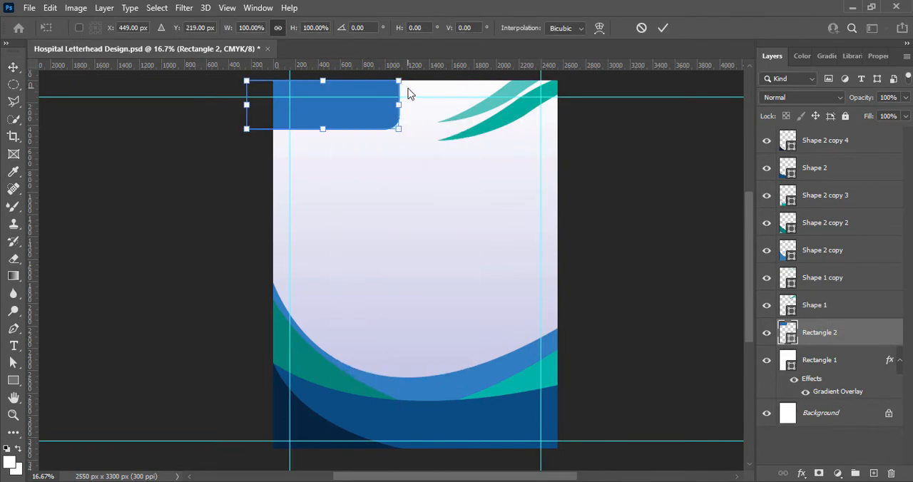
left_click_drag(398, 81, 431, 80)
left_click_drag(368, 121, 346, 122)
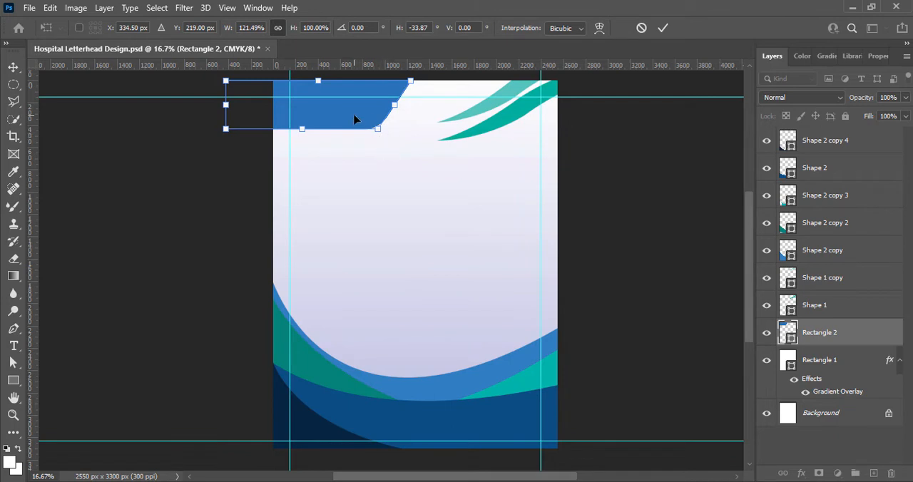
left_click(663, 28)
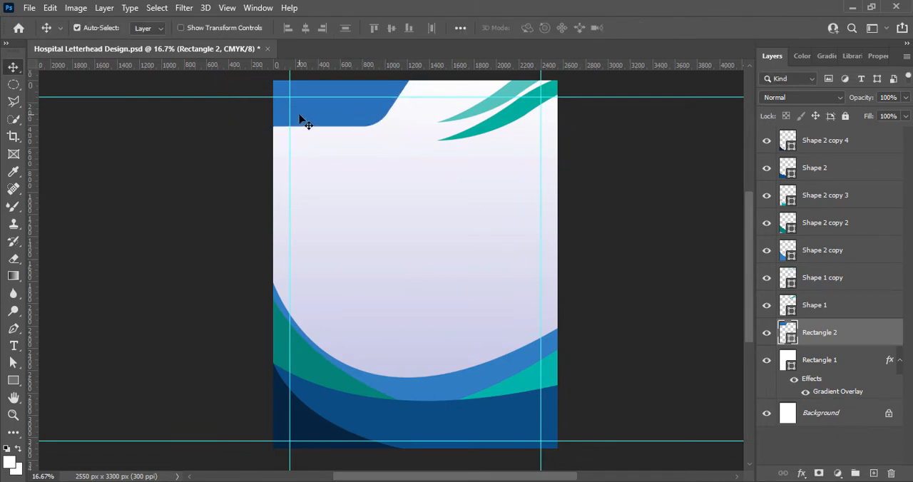
Tilt the blue header shape slightly counterclockwise and move it about 37 px higher, saving the document.
key("ctrl+t")
left_click_drag(221, 135, 221, 135)
key("Return")
left_click_drag(369, 111, 369, 106)
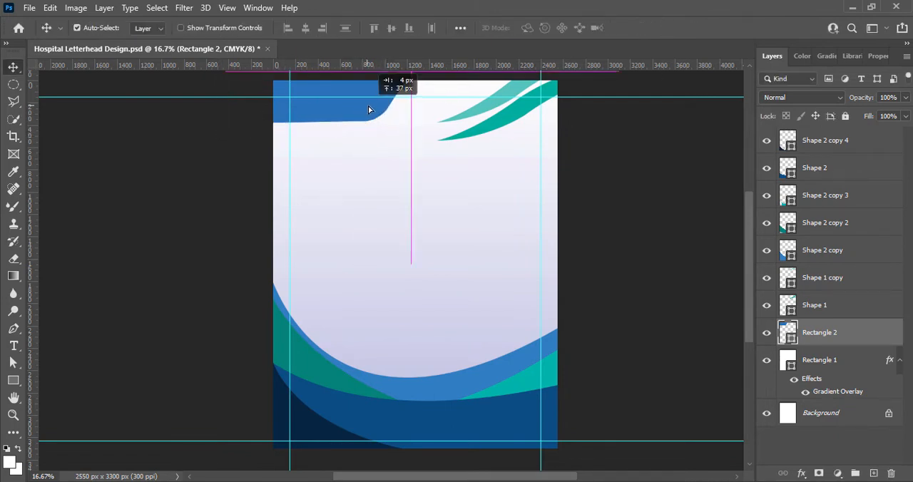
left_click(608, 184)
key("ctrl+s")
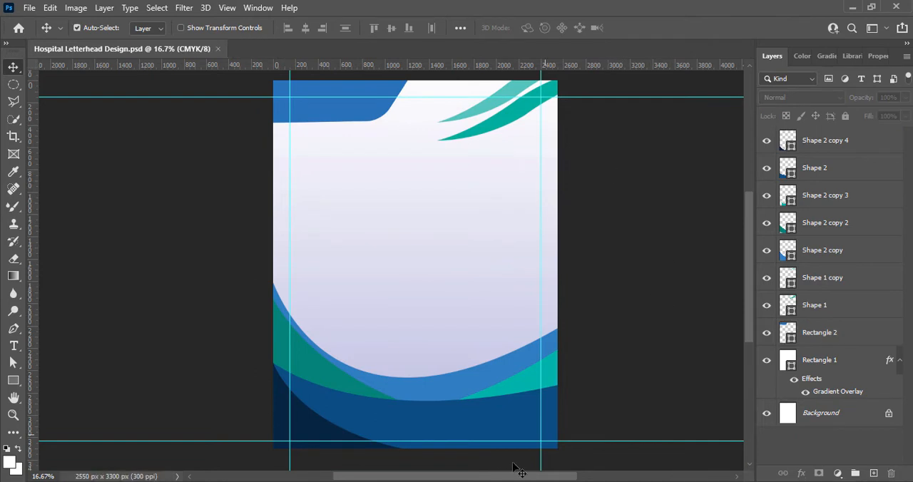
Move the dark blue bottom shape slightly lower and rotate it about 6.5° clockwise.
mouse_move(485, 426)
left_mouse_down()
mouse_move(499, 426)
mouse_move(490, 435)
left_mouse_up()
key("ctrl+t")
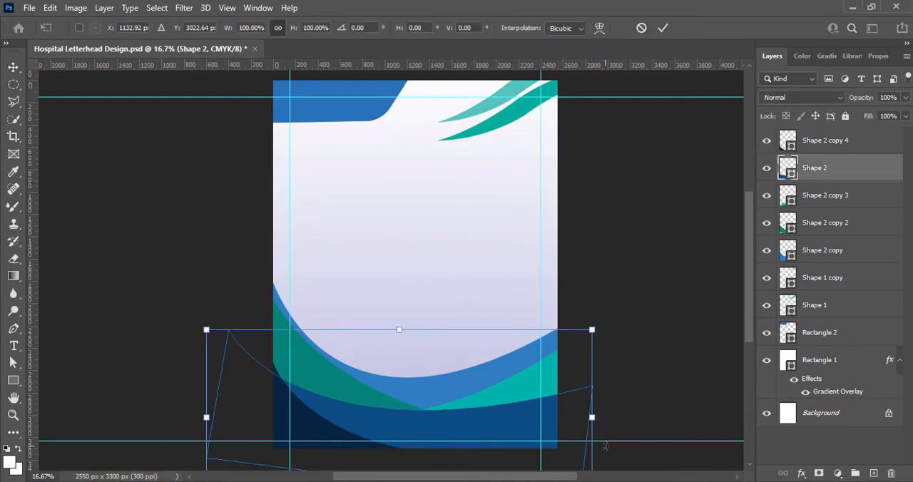
mouse_move(605, 445)
left_mouse_down()
mouse_move(598, 456)
mouse_move(602, 448)
left_mouse_up()
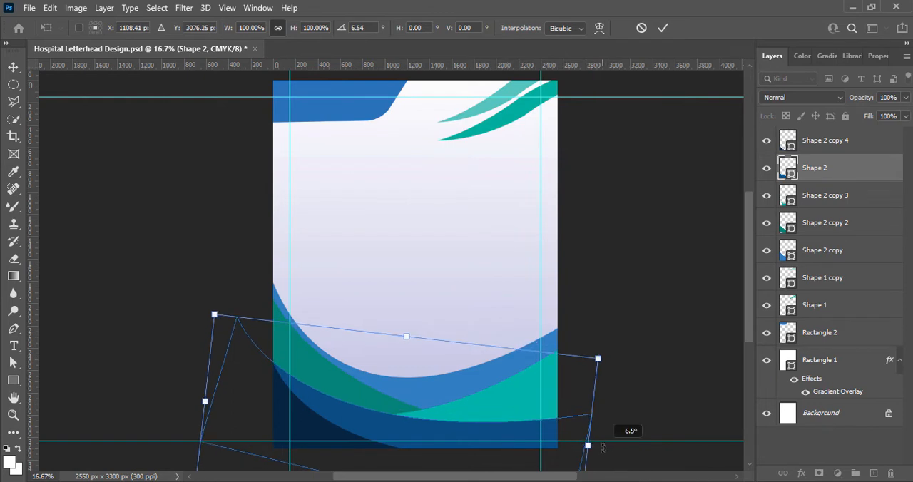
left_click_drag(526, 435, 535, 440)
left_click(662, 28)
Move both teal shapes and the lighter blue shape lower so the bottom waves sit closer to the dark blue shape.
left_click(443, 414)
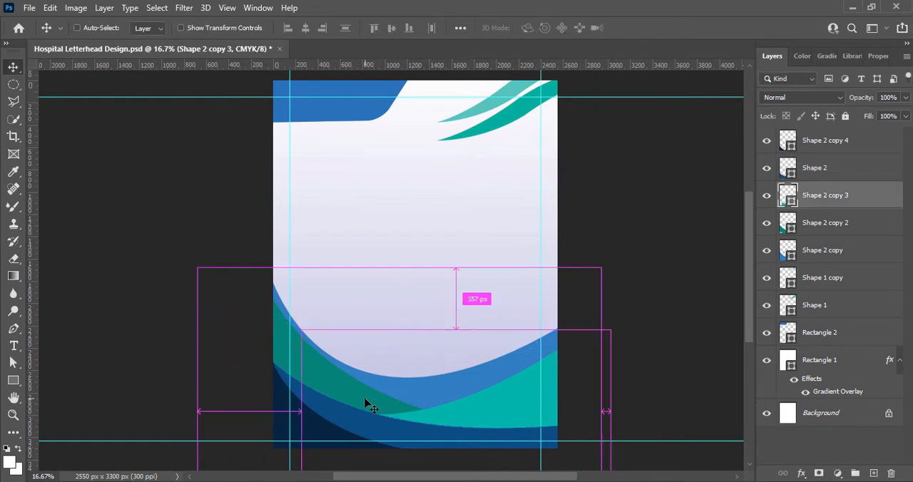
left_click_drag(502, 398, 503, 408)
left_click_drag(362, 388, 365, 400)
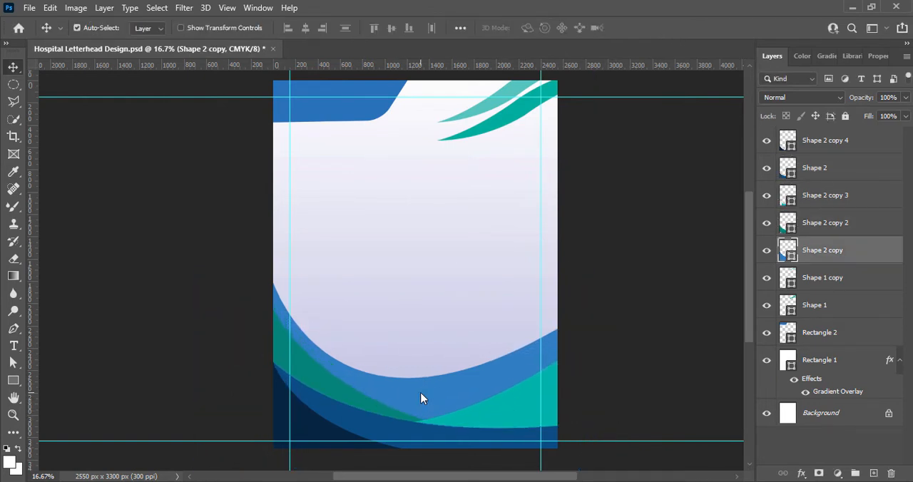
left_click_drag(421, 392, 422, 410)
left_click_drag(294, 367, 293, 382)
left_click_drag(517, 404, 519, 416)
left_click_drag(466, 395, 467, 400)
left_click(594, 338)
Set the dark blue bottom shape's opacity to 75%.
left_click(429, 416)
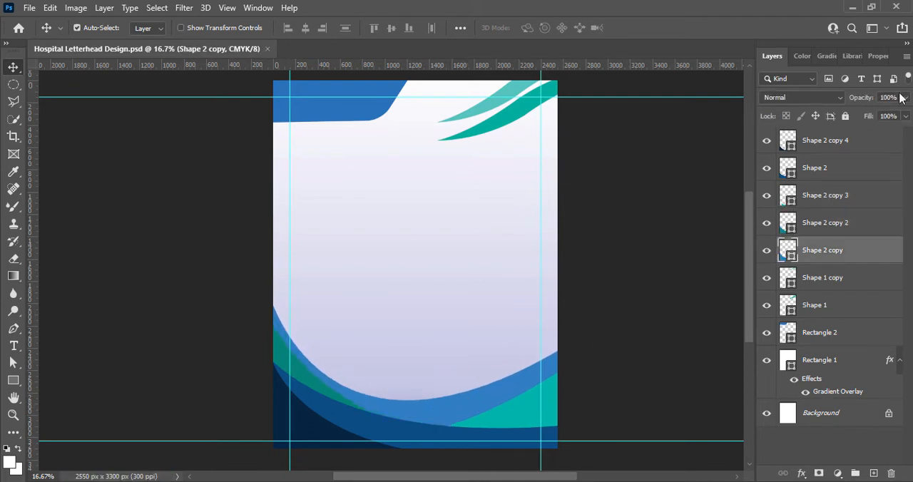
left_click(652, 314)
left_click(492, 437)
left_click(905, 98)
left_click_drag(906, 114, 889, 117)
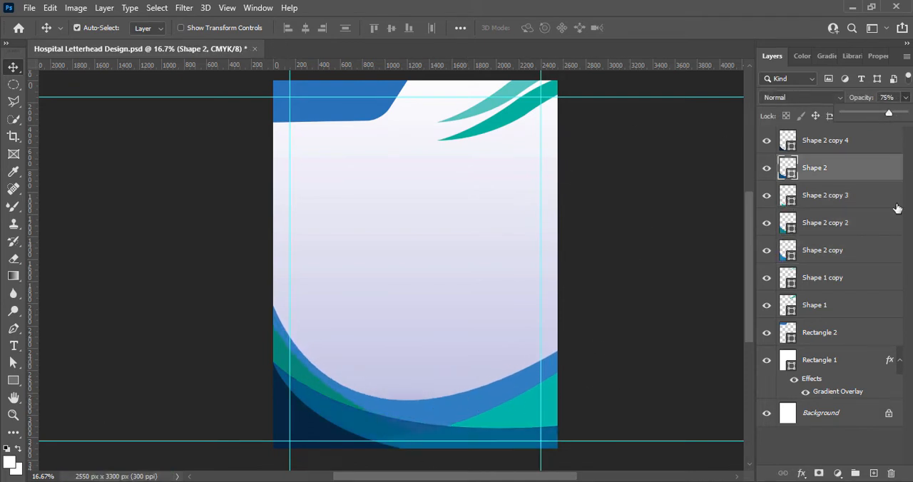
Reduce the bright teal shape's opacity and set the lighter blue shape's opacity to 73%.
left_click(518, 417)
left_click(470, 395)
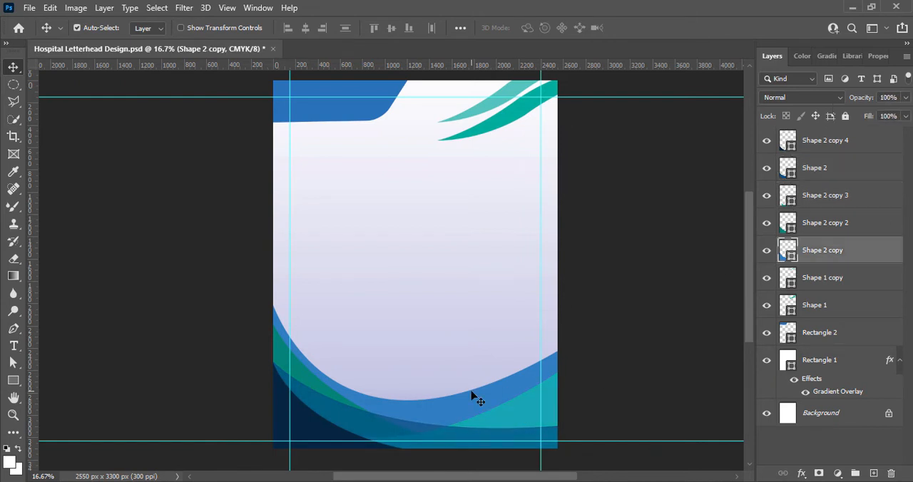
left_click_drag(906, 117, 888, 117)
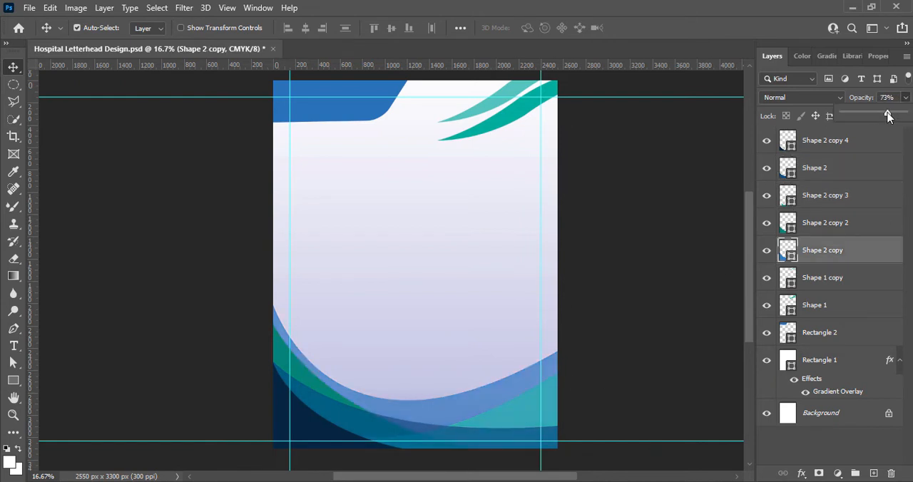
left_click(378, 427)
left_click_drag(888, 114, 884, 115)
left_click(627, 264)
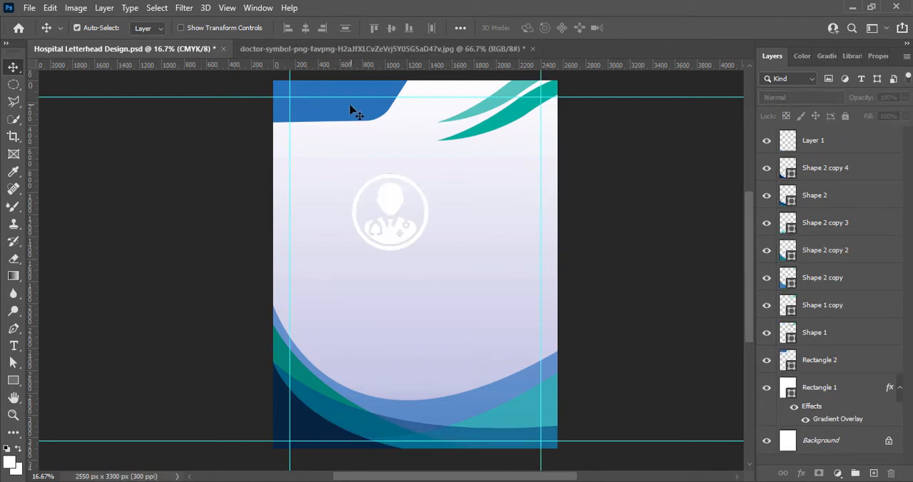
Scale the white doctor icon to about 38% and place it at the left end of the blue header shape.
left_click(349, 111)
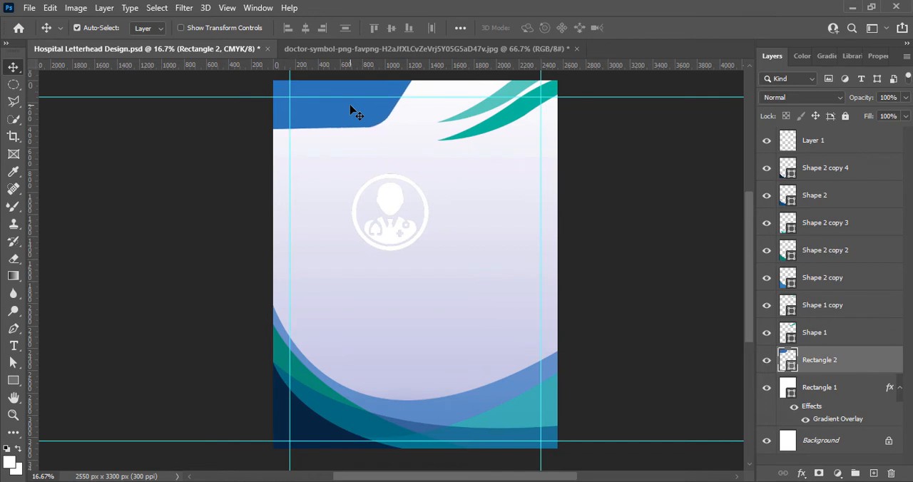
left_click(397, 204)
key("ctrl+t")
left_click_drag(429, 173, 307, 105)
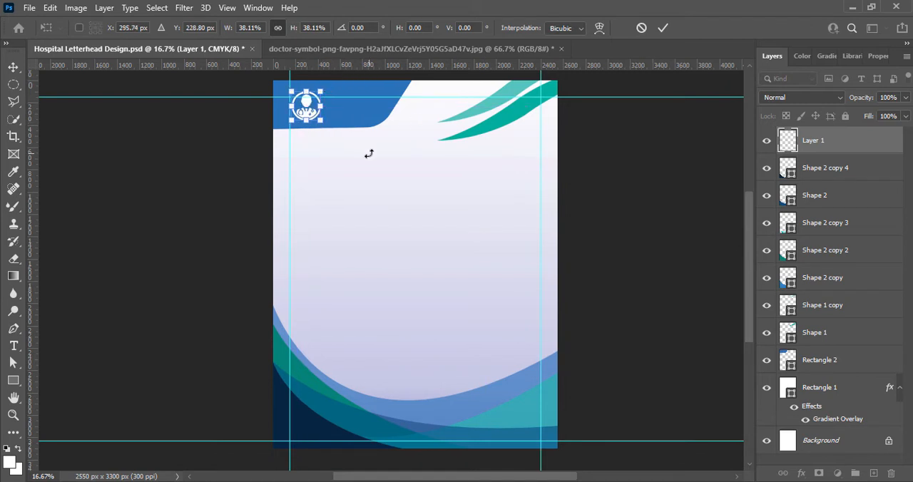
left_click(660, 28)
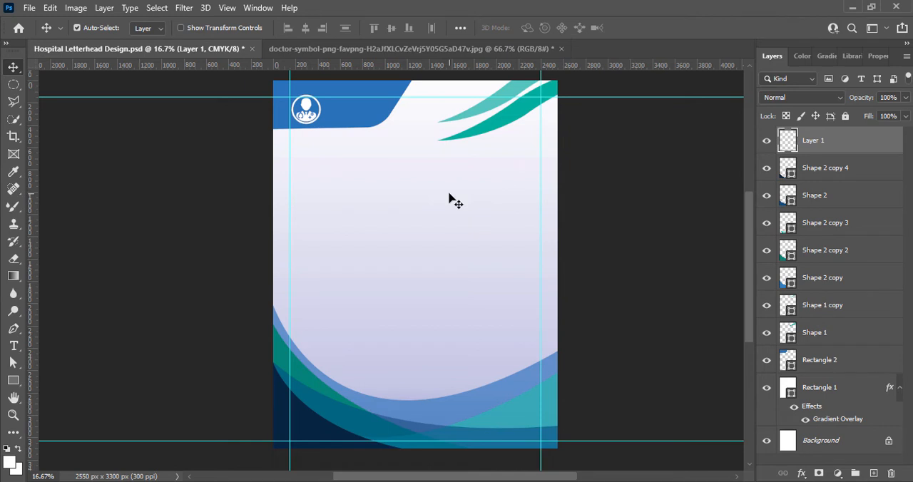
Add white text reading "HOSPITAL LOGO" on two lines over the blue header, on a new layer above the header shape.
left_click(345, 107)
left_click(874, 474)
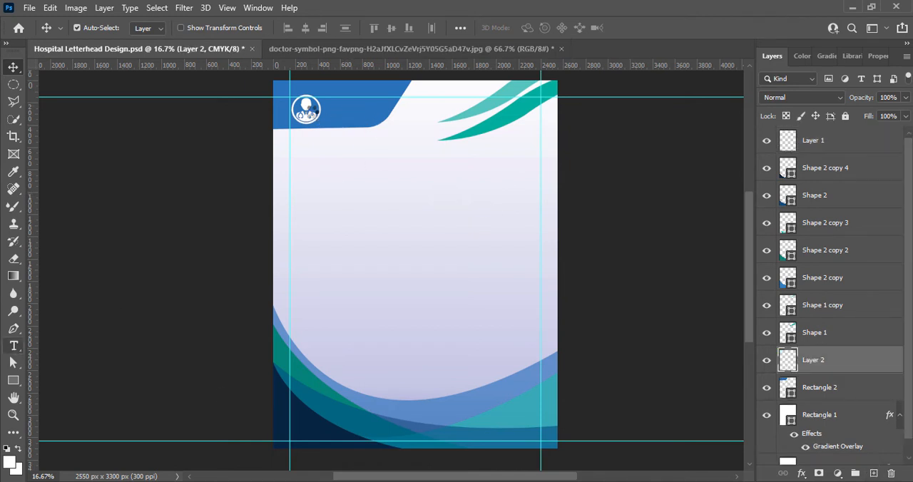
left_click(14, 346)
left_click(331, 106)
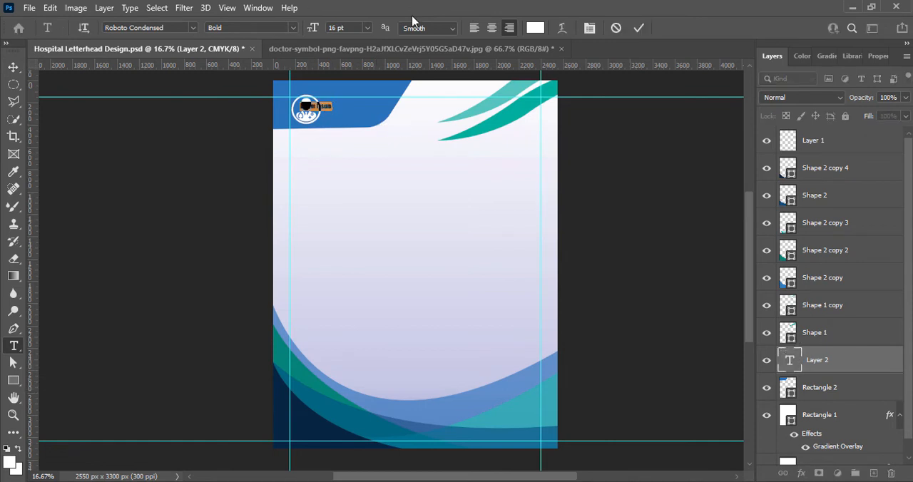
type("HOSPITAL LOGO")
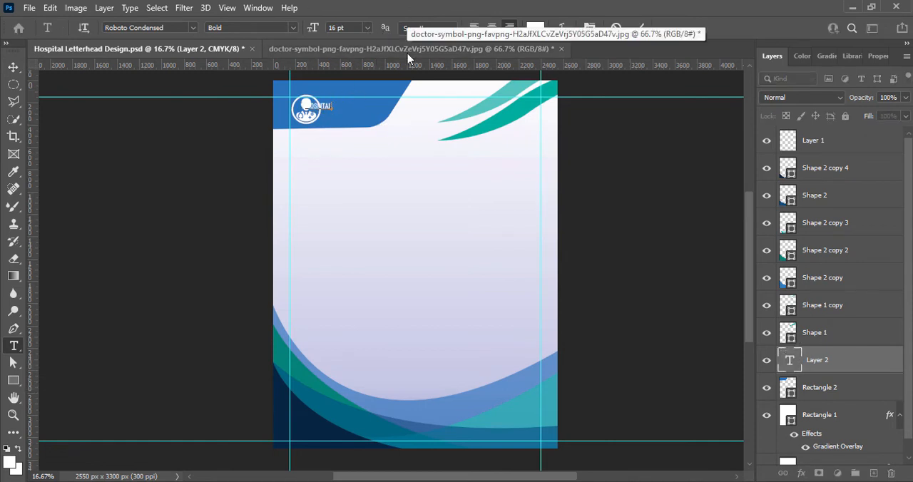
key("BackSpace")
key("BackSpace")
key("BackSpace")
key("BackSpace")
key("BackSpace")
key("Return")
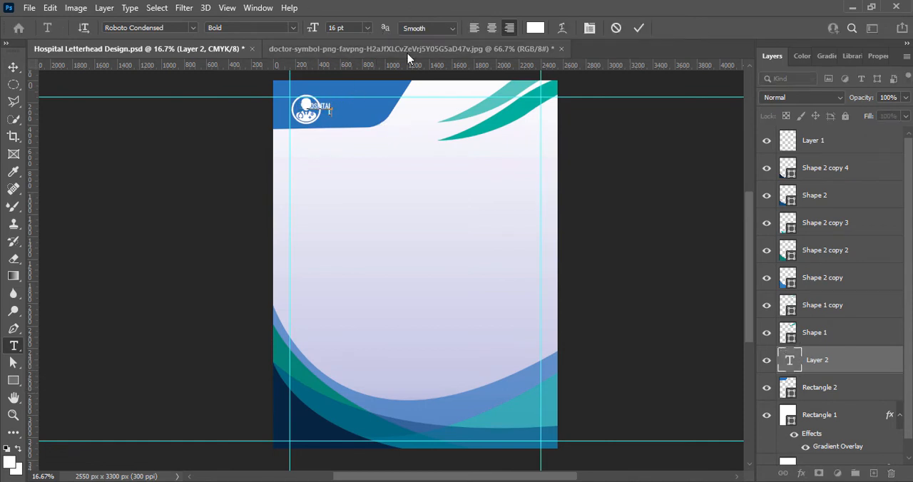
type("LOGO")
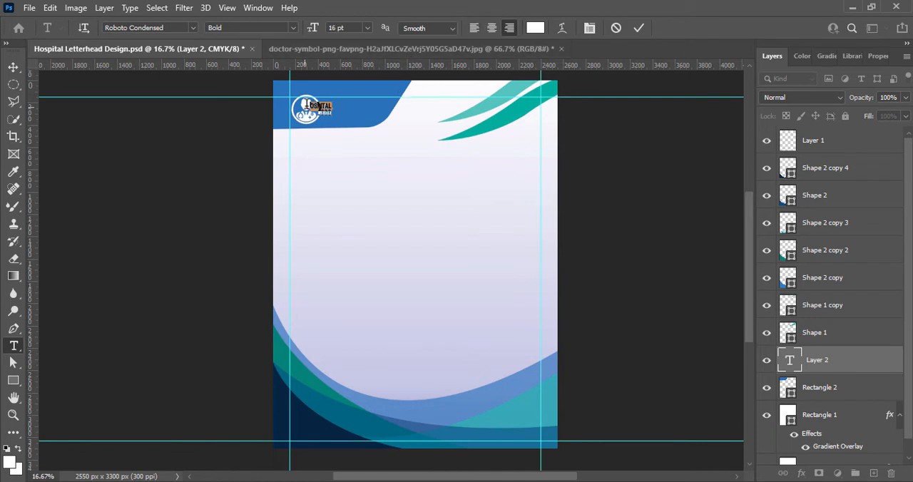
Set the centre-aligned HOSPITAL LOGO text to 36 pt and move it to the right of the doctor icon.
left_click(368, 28)
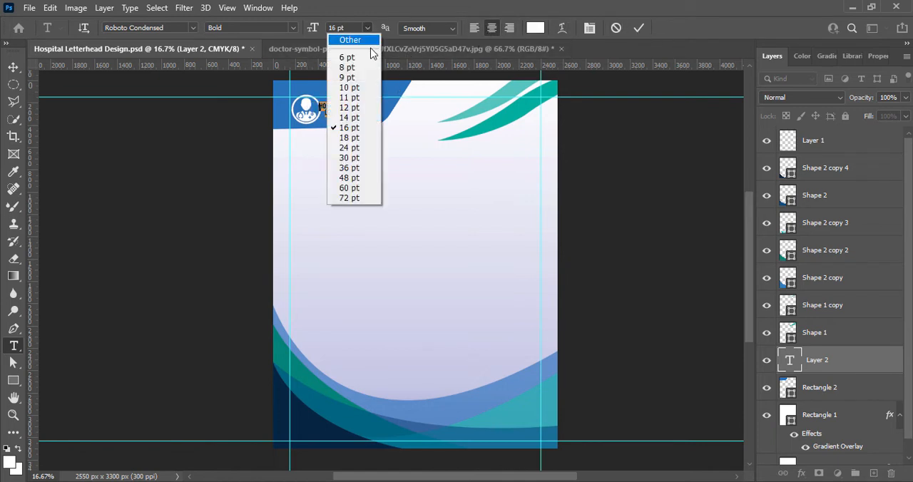
left_click(349, 153)
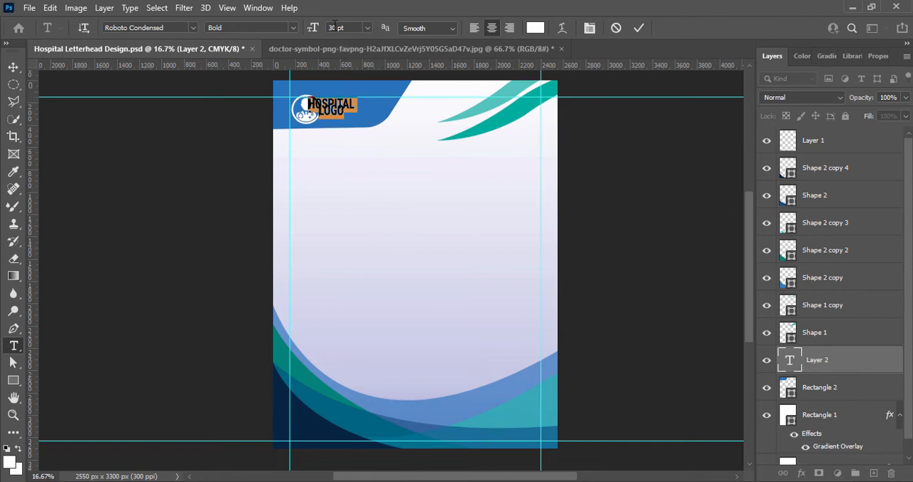
left_click(366, 28)
left_click(353, 171)
left_click(638, 27)
left_click(13, 66)
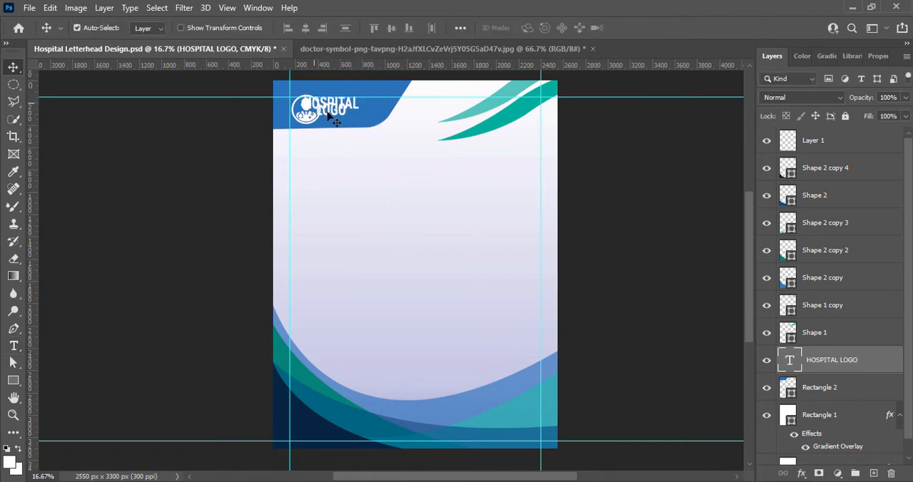
left_click_drag(329, 112, 351, 112)
Set the leading of the whole HOSPITAL LOGO text to 30 pt.
double_click(351, 112)
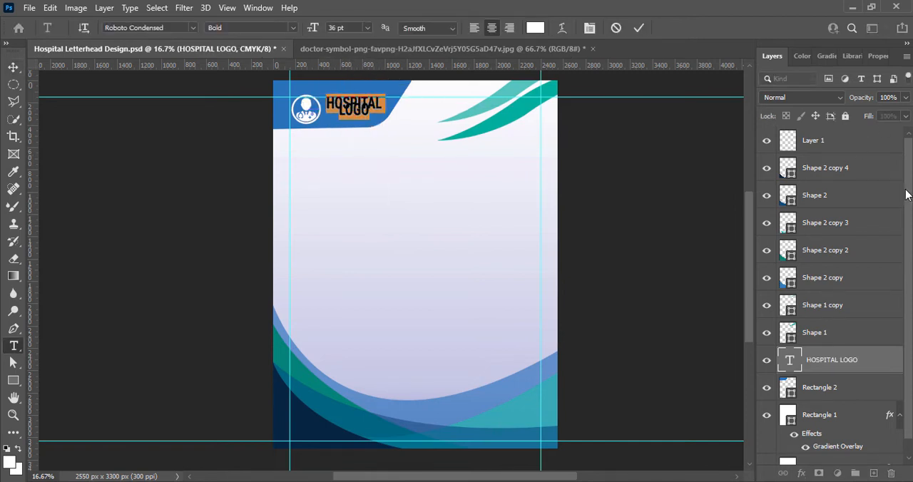
left_click(863, 55)
left_click(885, 229)
left_click(877, 363)
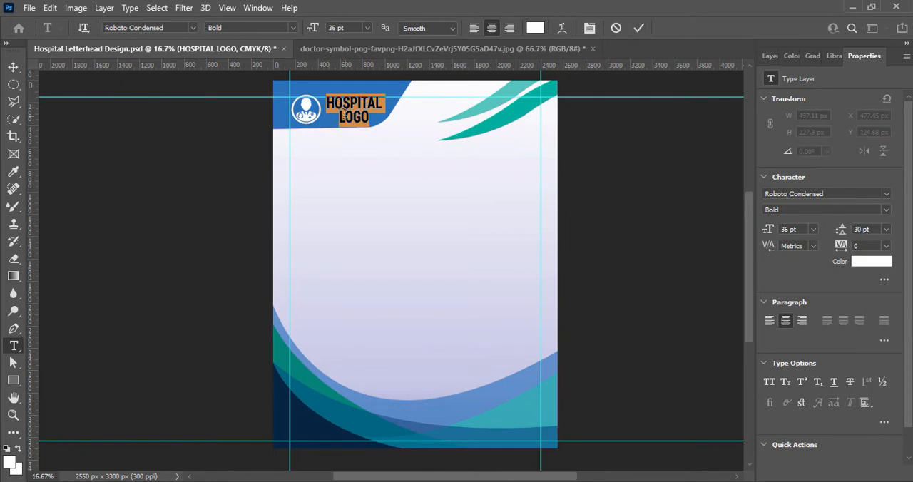
Set the letter tracking to 200 for the word LOGO and to -75 for the word HOSPITAL.
left_click_drag(338, 117, 380, 117)
left_click(886, 246)
left_click(867, 408)
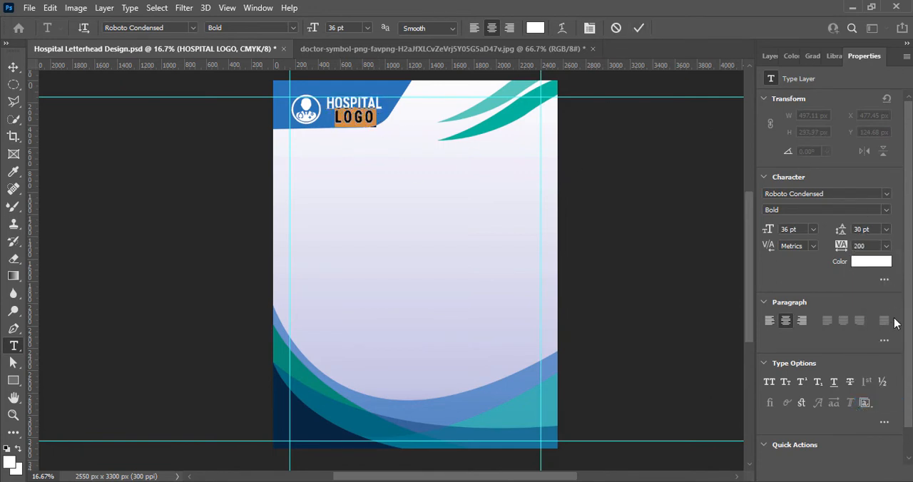
left_click_drag(328, 100, 382, 104)
left_click(886, 246)
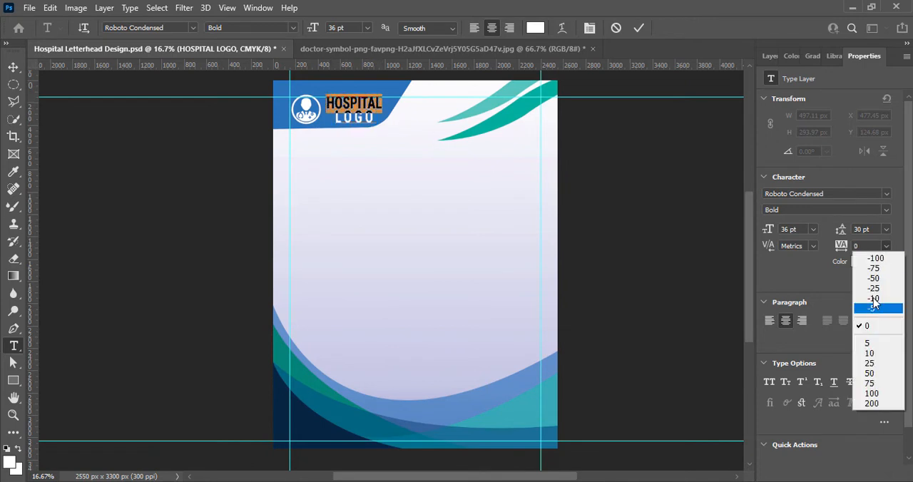
left_click(865, 259)
Set the word LOGO to 40 pt and nudge the logo text left toward the doctor icon.
left_click_drag(335, 118, 382, 119)
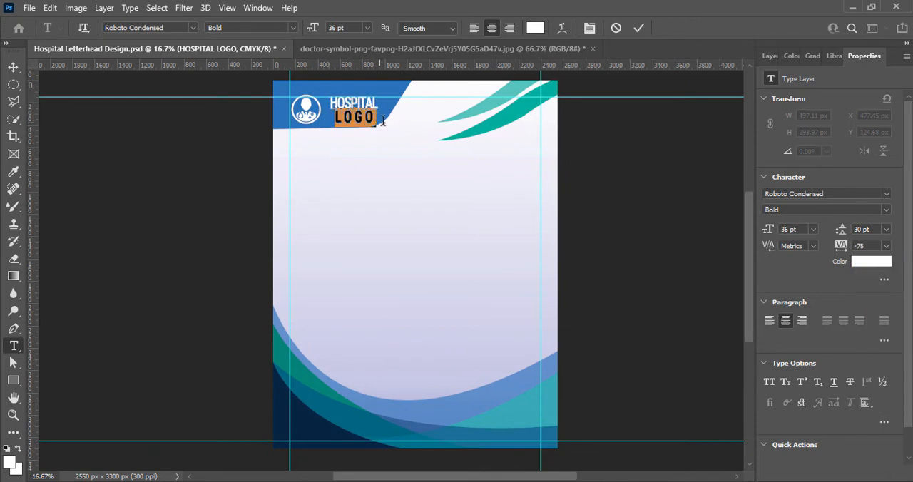
left_click(293, 28)
left_click(367, 29)
left_click(368, 29)
left_click(348, 169)
left_click(333, 28)
type("40")
key("Return")
key("ctrl+Return")
left_click_drag(368, 108, 370, 110)
key("Left")
key("Left")
key("Left")
key("Left")
key("Left")
key("Left")
key("Left")
key("Left")
key("Left")
key("Left")
key("Left")
key("Left")
key("Left")
key("Left")
key("Left")
key("Left")
key("Left")
key("Left")
key("Left")
key("Left")
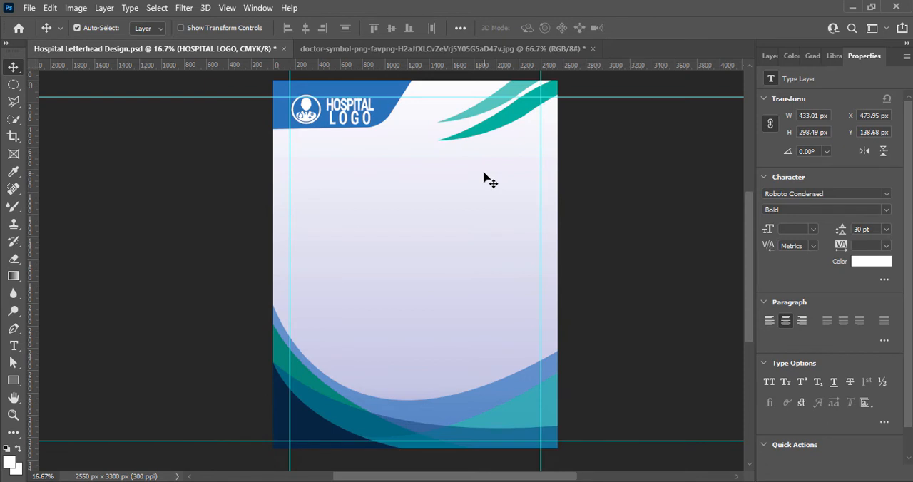
Increase the leading of the word LOGO, set the word HOSPITAL to 30 pt, and nudge the text up.
double_click(353, 114)
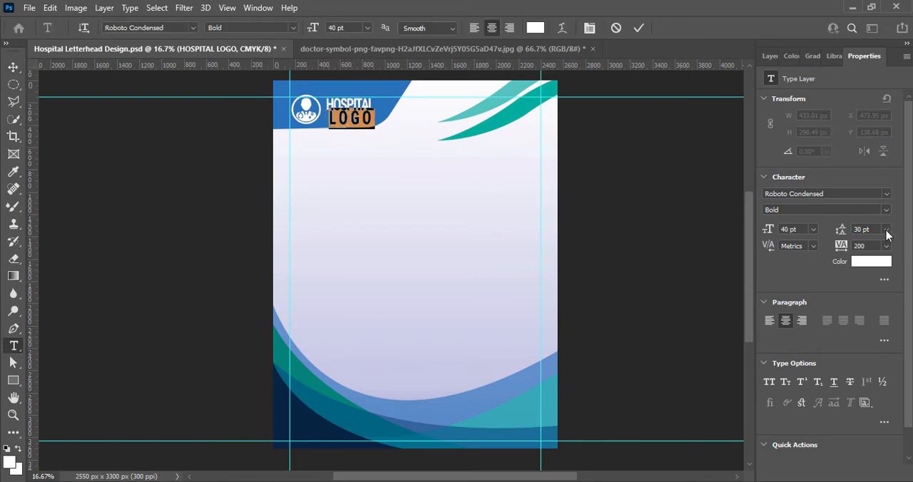
left_click(887, 230)
left_click(874, 371)
double_click(333, 106)
left_click(813, 230)
left_click(803, 360)
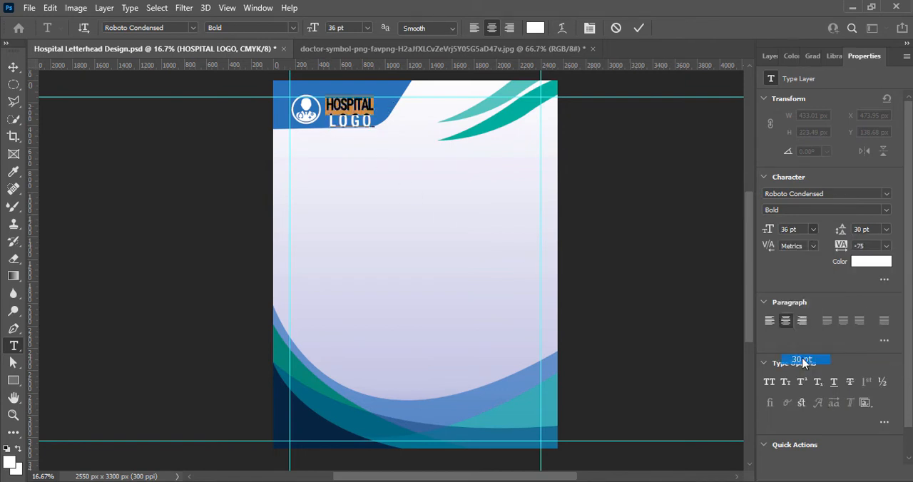
left_click(639, 27)
key("v")
key("shift+Up")
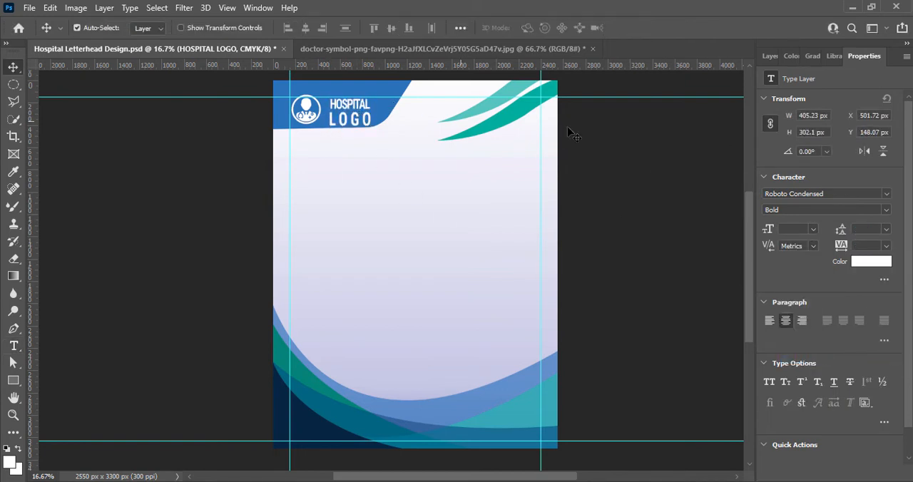
Left-align the two lines of the logo text and move the text back beside the doctor icon.
double_click(358, 107)
left_click(476, 28)
left_click(639, 27)
left_click_drag(375, 107, 353, 106)
Scale the logo text down to about 355 px wide and nudge it closer to the doctor icon.
double_click(361, 114)
key("ctrl+t")
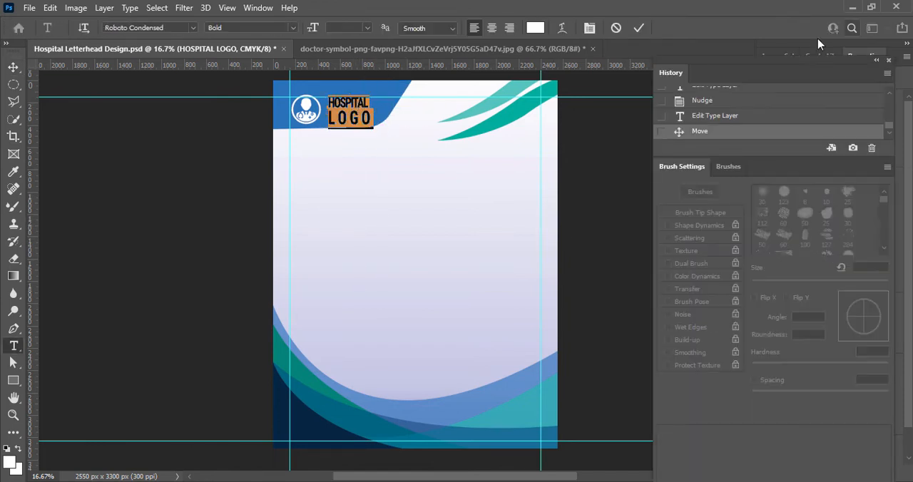
left_click(639, 28)
key("ctrl+t")
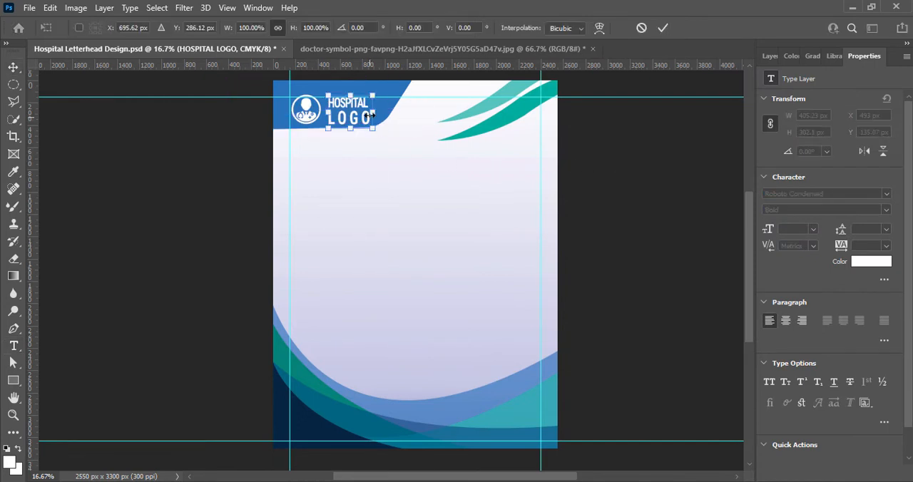
mouse_move(373, 94)
left_mouse_down()
mouse_move(378, 78)
mouse_move(366, 99)
left_mouse_up()
key("Return")
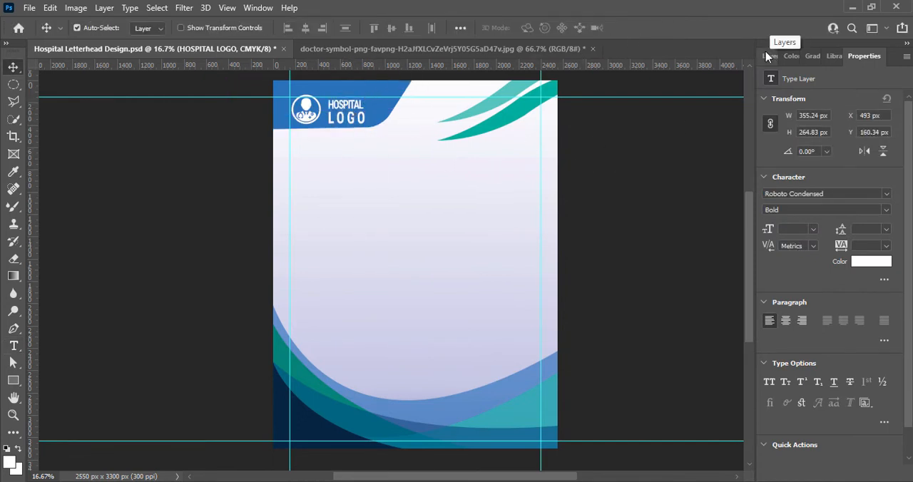
key("shift+Left")
key("shift+Left")
key("shift+Left")
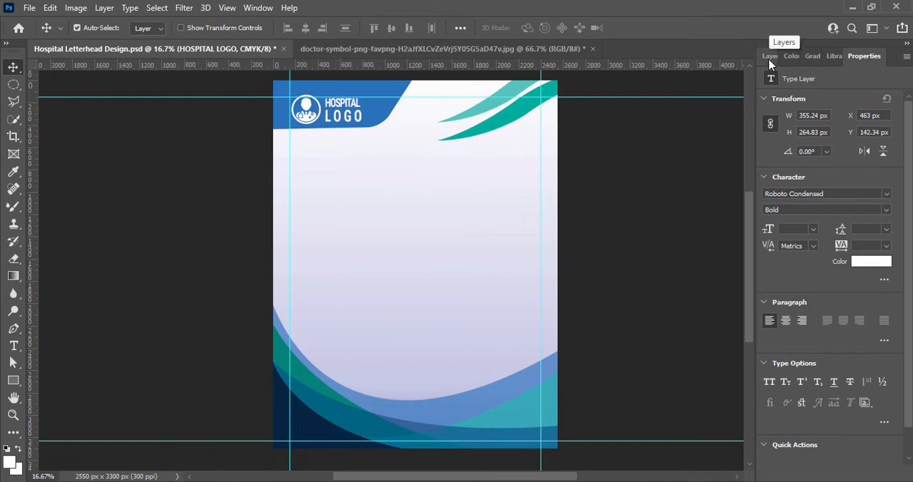
Add a drop shadow with 6 px distance and 18 px size to the logo text, and save the document.
left_click(769, 56)
right_click(827, 361)
left_click(778, 93)
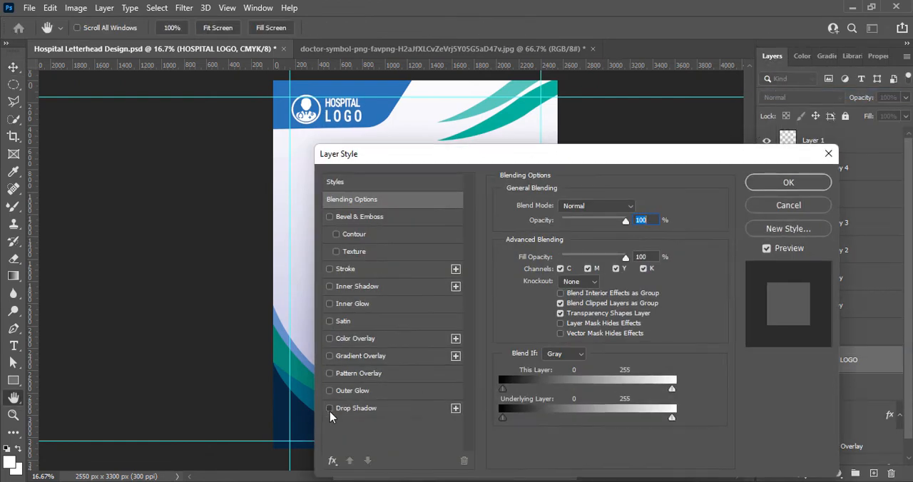
left_click(335, 409)
left_click_drag(578, 295, 555, 297)
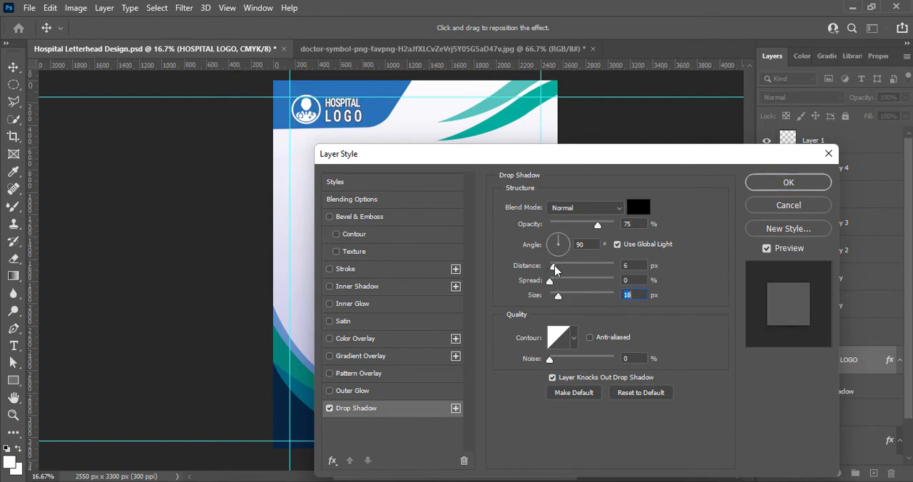
left_click(788, 182)
left_click(681, 289)
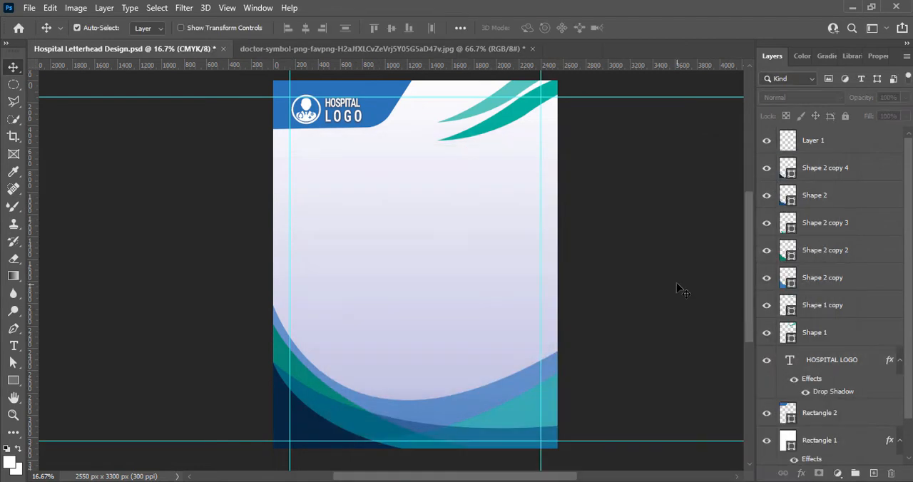
key("ctrl+s")
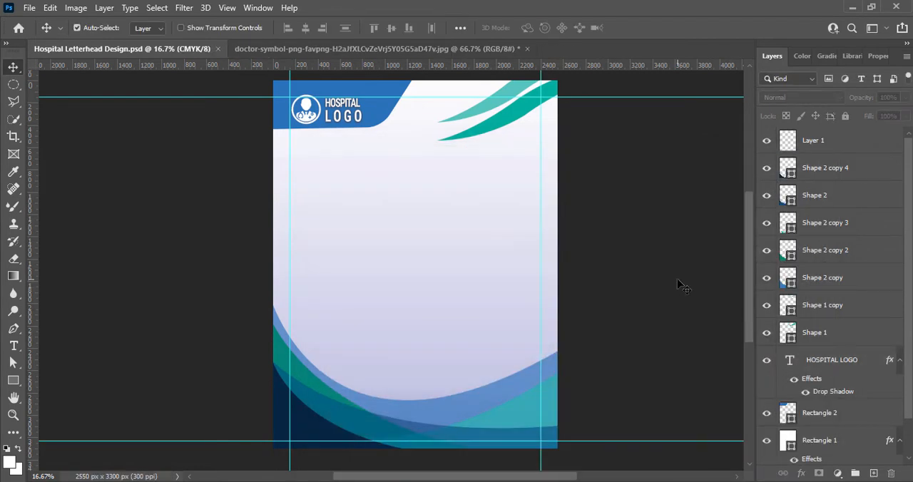
Add a black (000000) text line with the doctor's name below the teal waves, on a new layer above the gradient background.
left_click(454, 156)
left_click(873, 474)
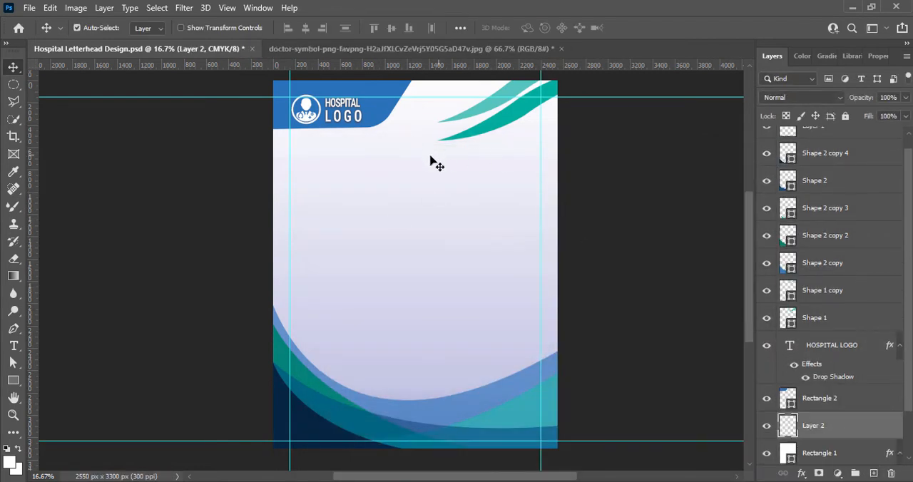
key("t")
left_click(421, 156)
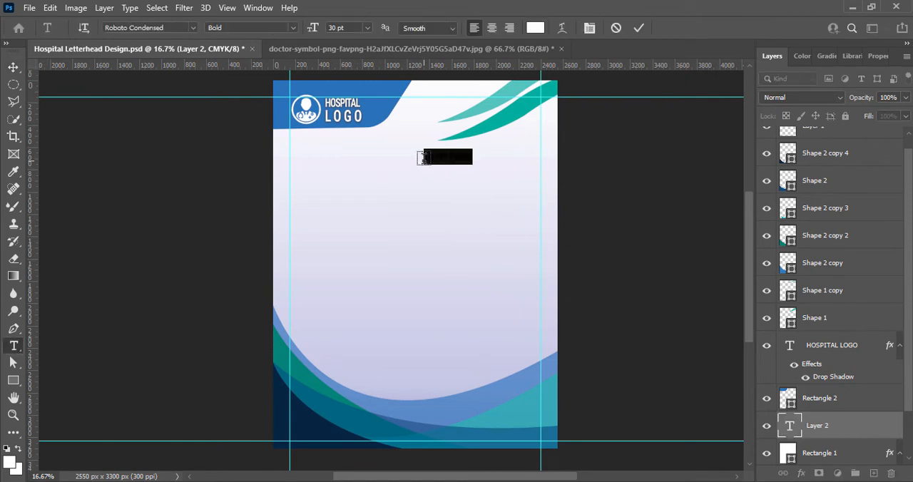
key("BackSpace")
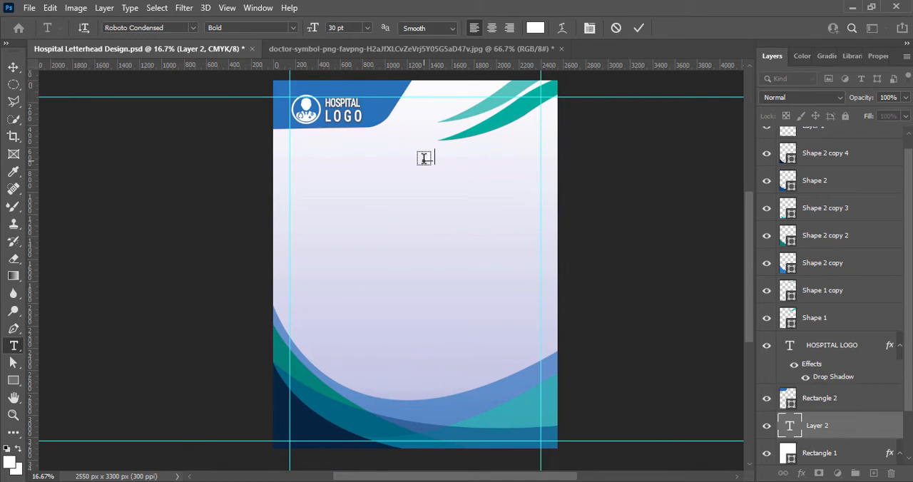
left_click(535, 28)
left_click_drag(570, 399, 541, 439)
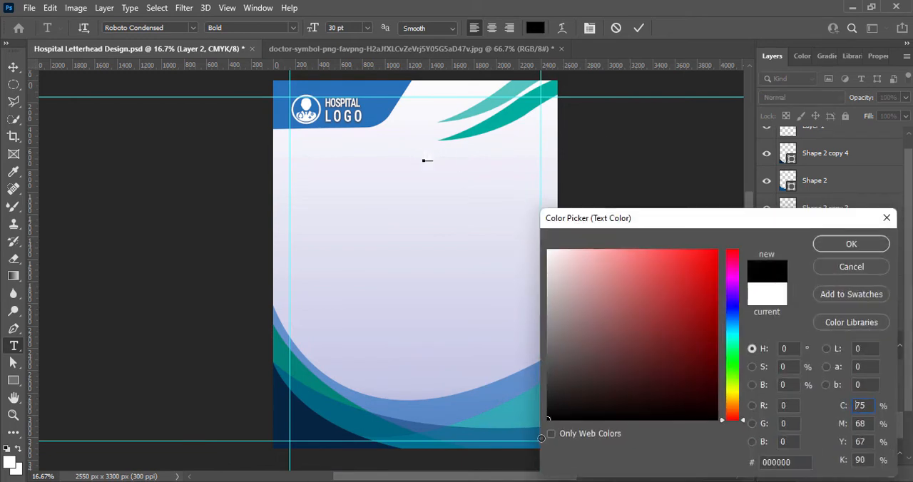
left_click(828, 245)
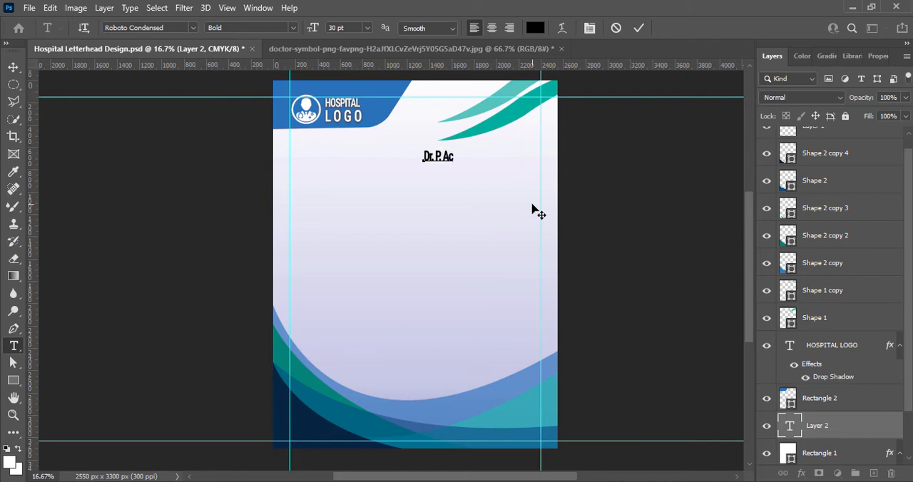
type("CHARYA")
Set the tracking of the whole doctor's name line to 0.
key("ctrl+a")
left_click(877, 55)
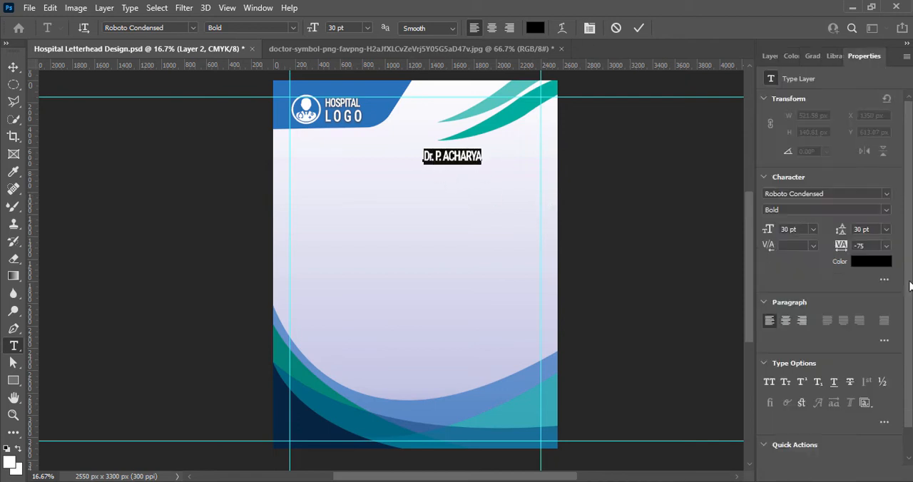
left_click(886, 245)
left_click(878, 328)
Change the doctor's name font to Bahnschrift in the SemiBold SemiCondensed style.
left_click(193, 27)
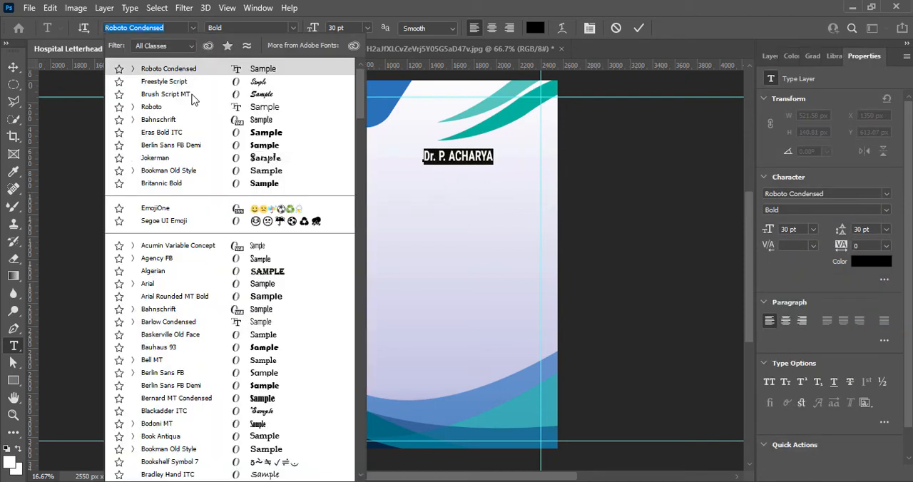
left_click(180, 122)
left_click(292, 27)
left_click(275, 147)
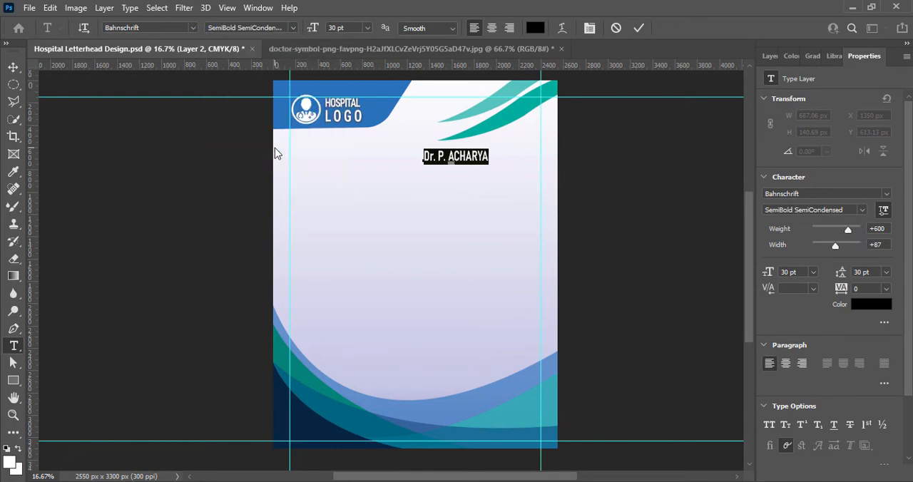
left_click(292, 27)
left_click(300, 138)
left_click(295, 29)
left_click(285, 148)
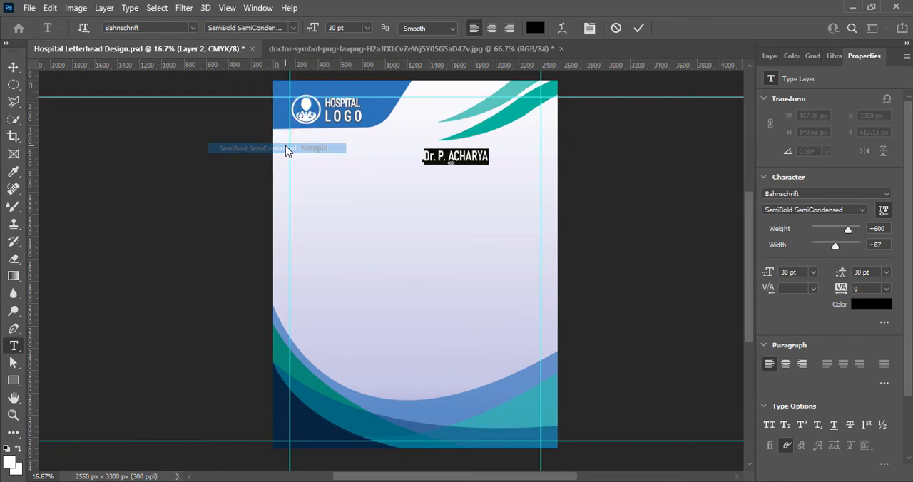
Recolor the doctor's name to the dark navy (001e3c) sampled from the lower-left corner of the page.
left_click(534, 27)
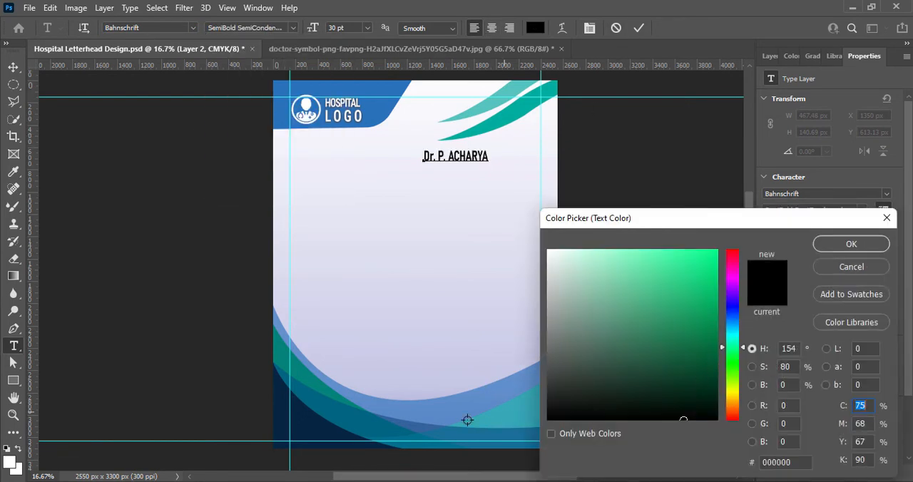
left_click(297, 432)
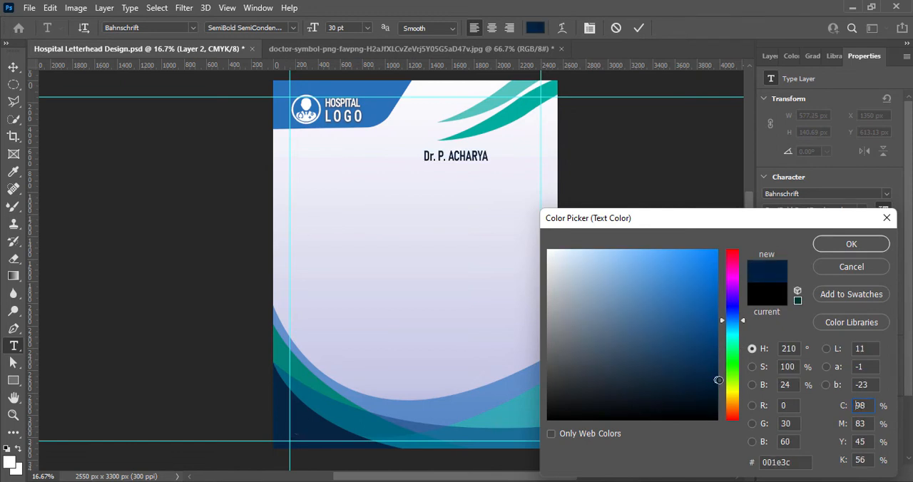
left_click(859, 246)
left_click(636, 31)
key("v")
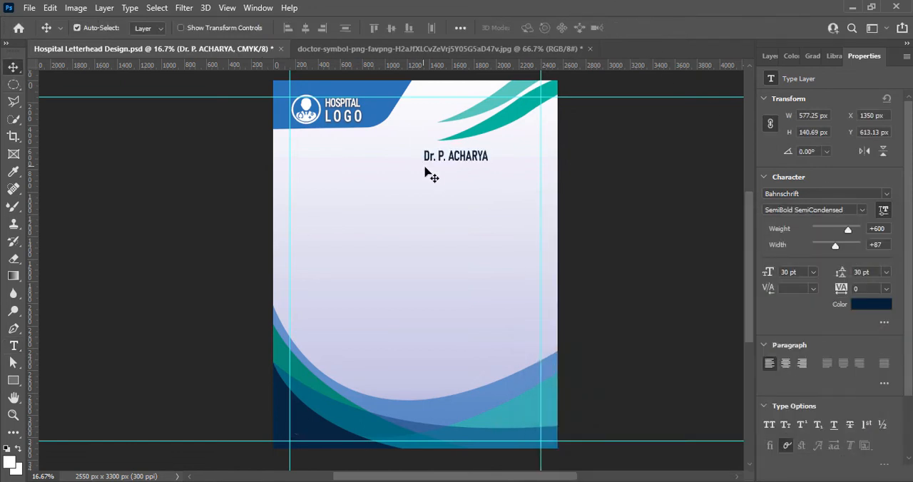
Add a horizontal guide at the teal wave's lower tip and place the doctor's name just below it against the right margin guide.
left_click_drag(424, 162, 478, 157)
left_click_drag(413, 65, 421, 138)
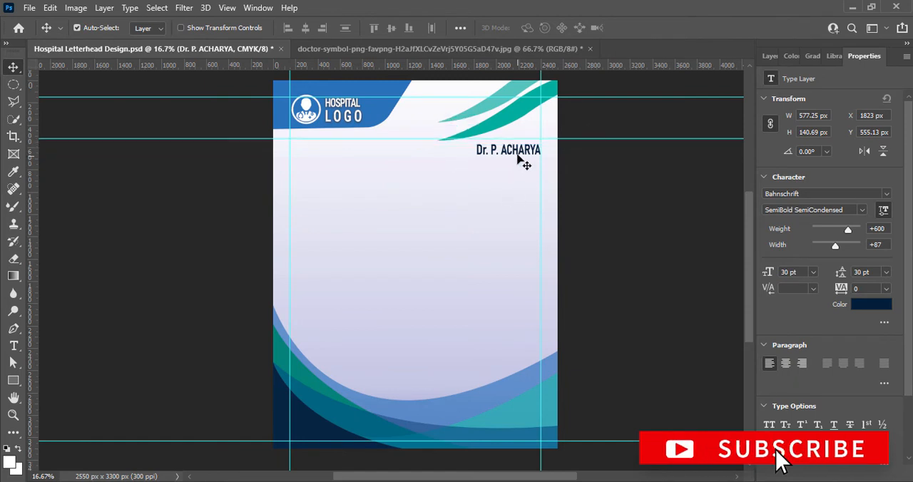
left_click_drag(526, 163, 522, 158)
key("Up")
key("Up")
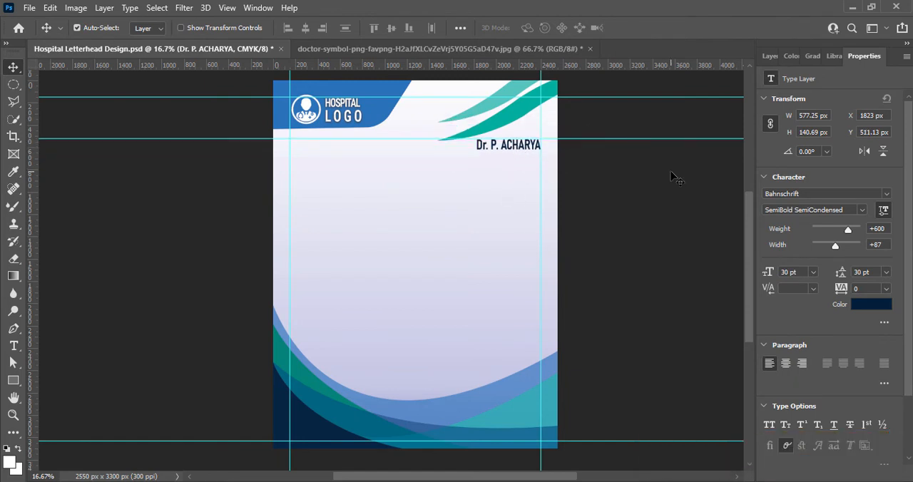
Add the text line "MBBS, DHMS, GENERAL CONSULTANT" on a new layer below the doctor's name.
key("F7")
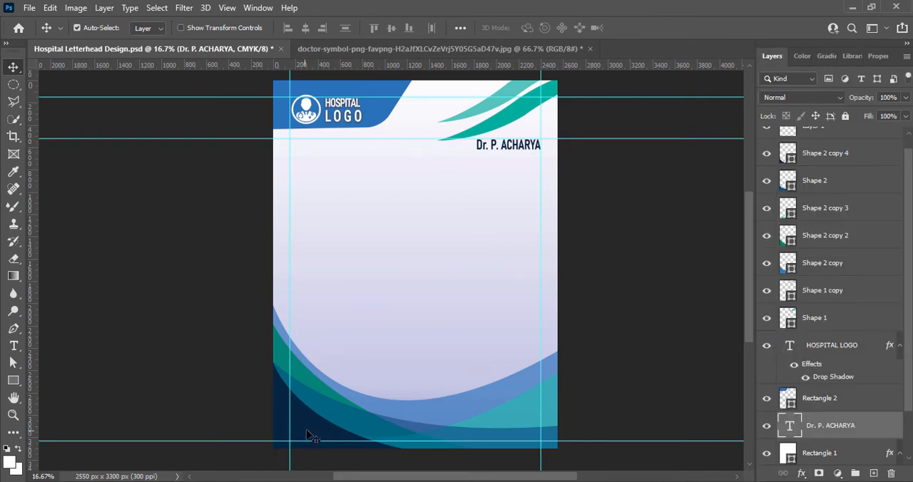
left_click(874, 474)
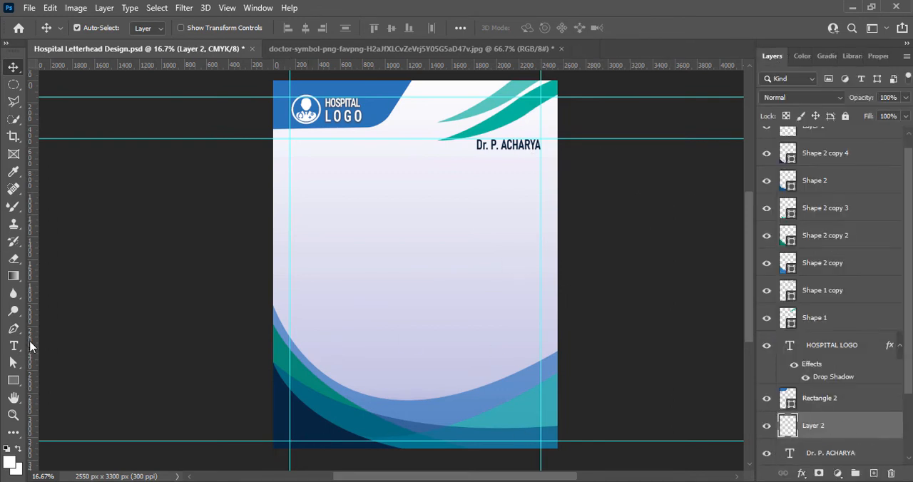
left_click(13, 345)
left_click(449, 161)
type("MBBS,")
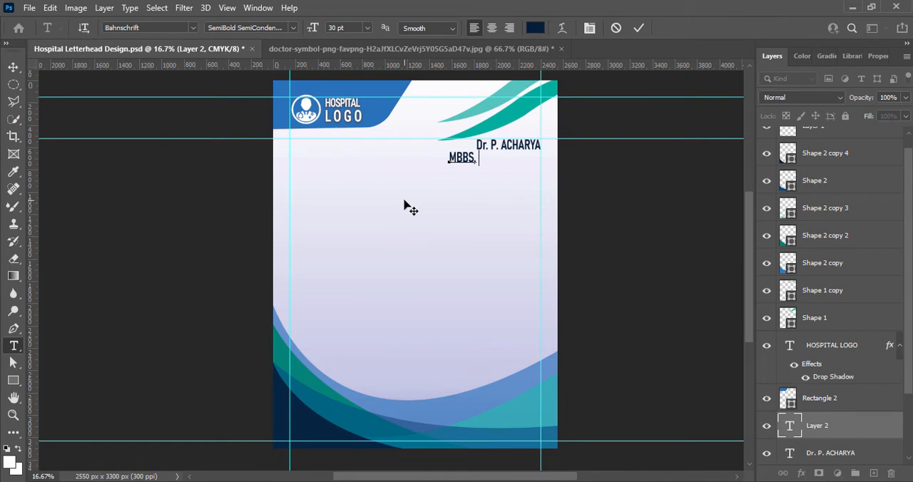
type(" DHMS, OTHER D")
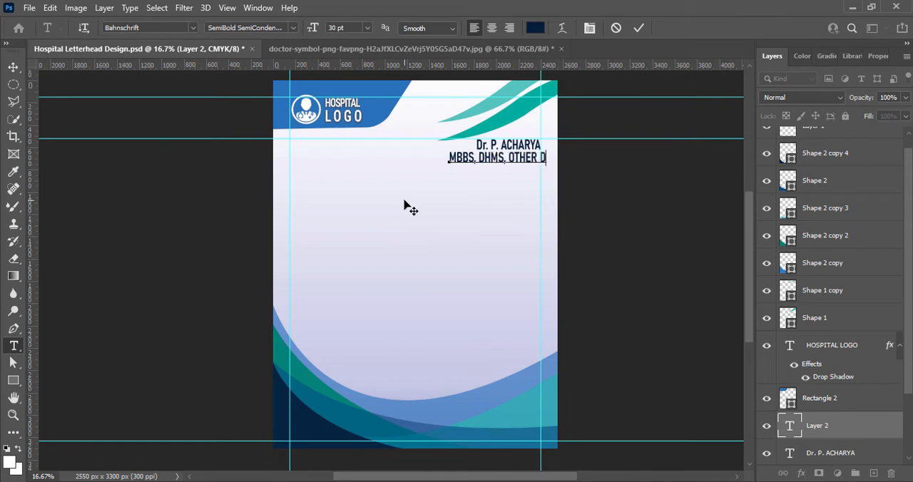
type("ES")
key("BackSpace")
key("BackSpace")
key("BackSpace")
key("BackSpace")
key("BackSpace")
key("BackSpace")
key("BackSpace")
key("BackSpace")
key("BackSpace")
type("GENERAL C")
Set the qualifications line to 18 pt in the Bahnschrift SemiCondensed style.
left_click_drag(449, 157, 638, 169)
left_click(366, 28)
left_click(356, 143)
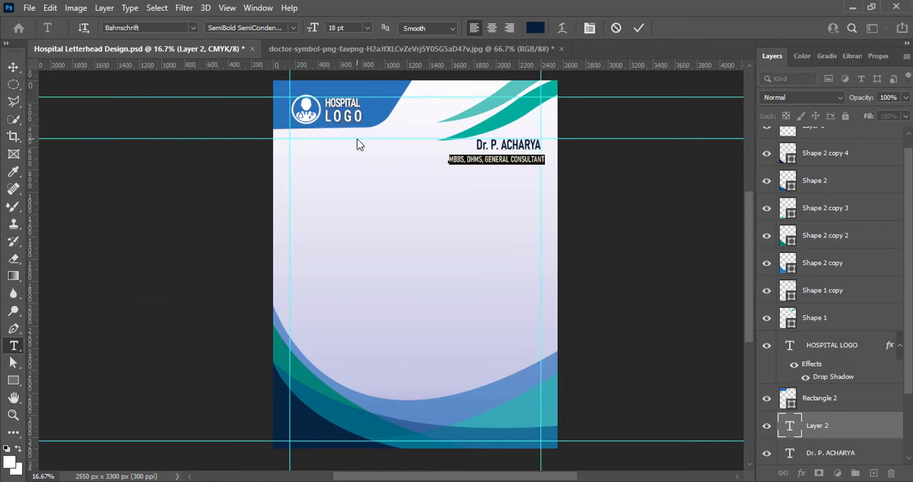
left_click(250, 27)
left_click(289, 116)
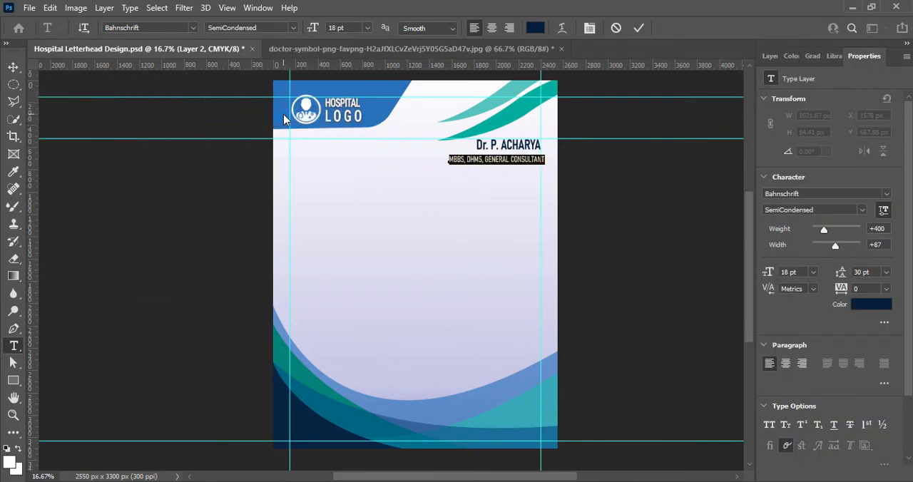
left_click(293, 28)
left_click(276, 170)
left_click(292, 28)
left_click(274, 116)
left_click(367, 28)
left_click(354, 131)
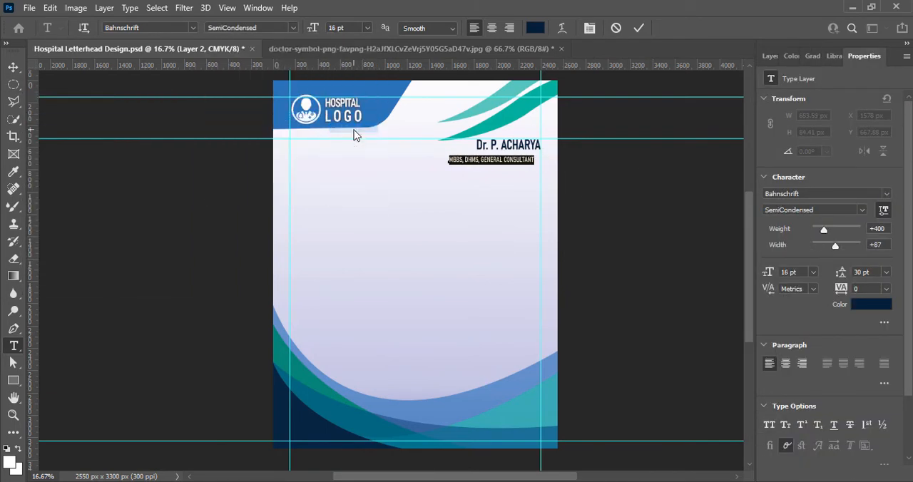
left_click(366, 30)
left_click(367, 30)
left_click(366, 30)
left_click(355, 139)
Right-align the qualifications line, place it under the doctor's name at the right margin guide, and save the document.
left_click(509, 29)
left_click(15, 69)
left_click_drag(424, 161, 517, 156)
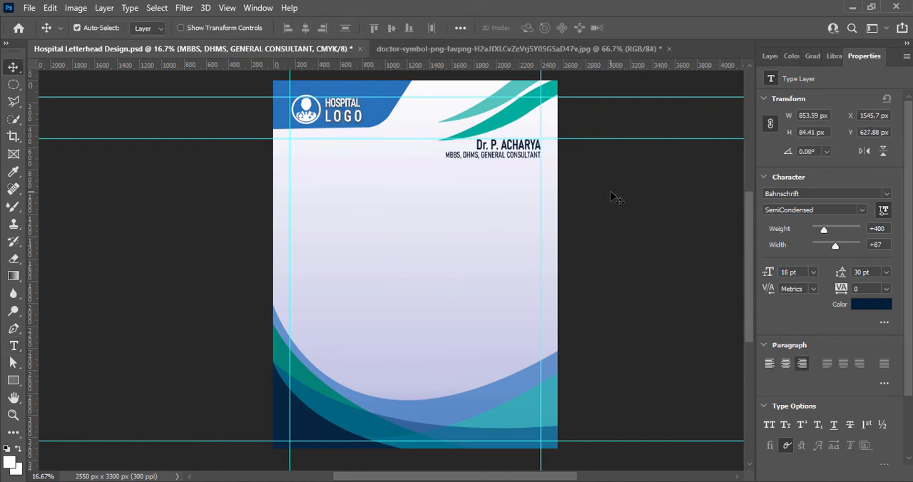
key("ctrl+s")
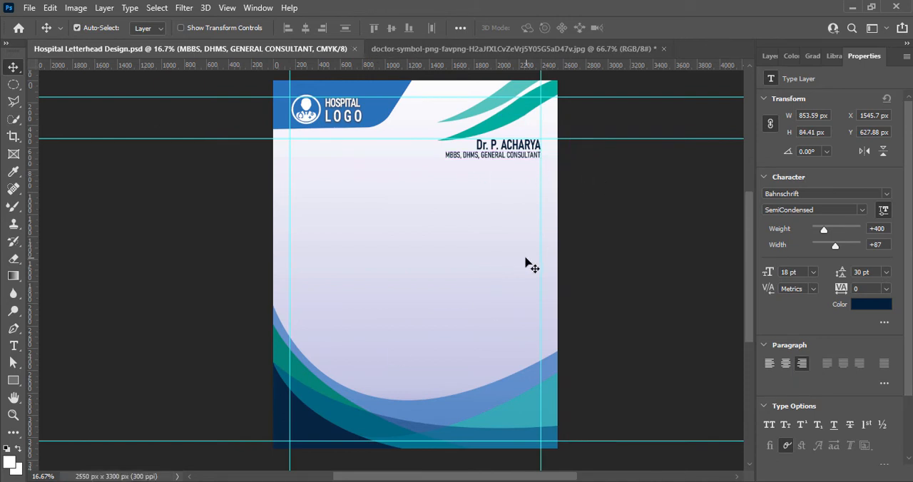
Set the doctor's name tracking to 100 and shift it left so it ends at the right margin guide.
double_click(492, 145)
left_click(886, 289)
left_click(885, 438)
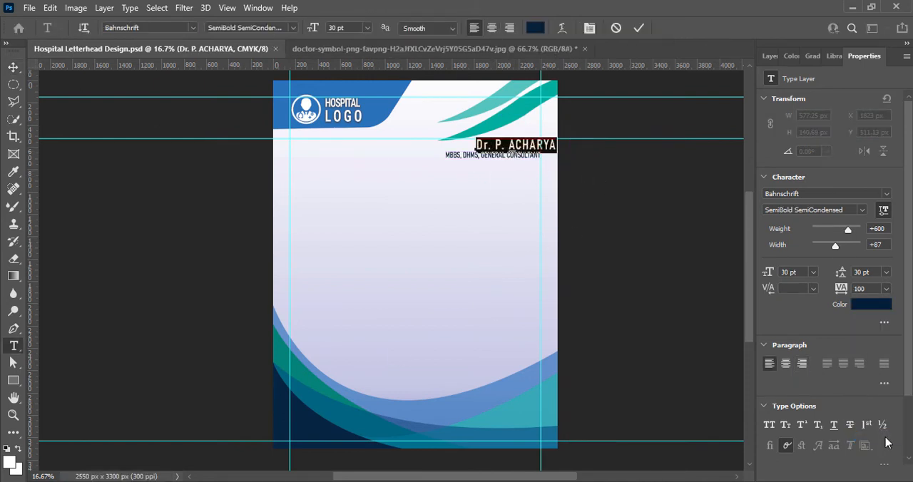
left_click(432, 173)
left_click_drag(483, 145, 469, 144)
Reduce the qualifications line to 14 pt and nudge it up closer to the doctor's name.
double_click(478, 155)
left_click(367, 28)
left_click(349, 117)
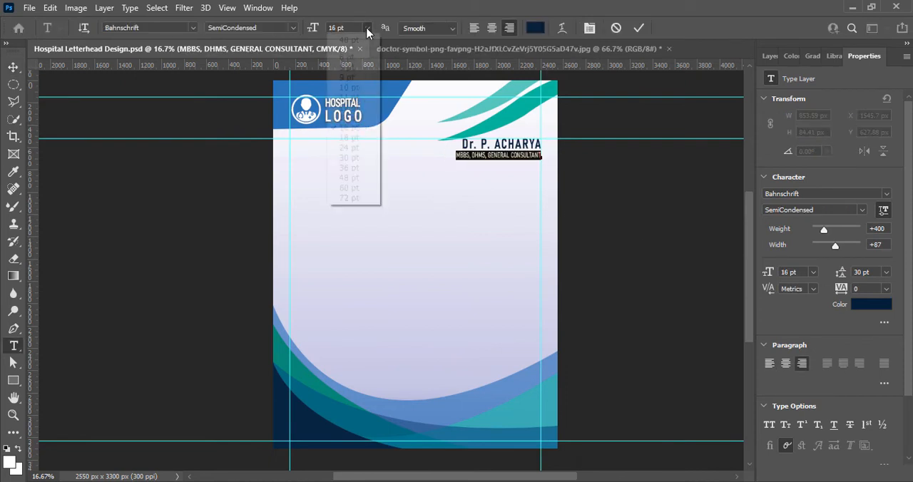
left_click(638, 27)
key("v")
key("Up")
key("Up")
key("Up")
key("Up")
key("Up")
key("Up")
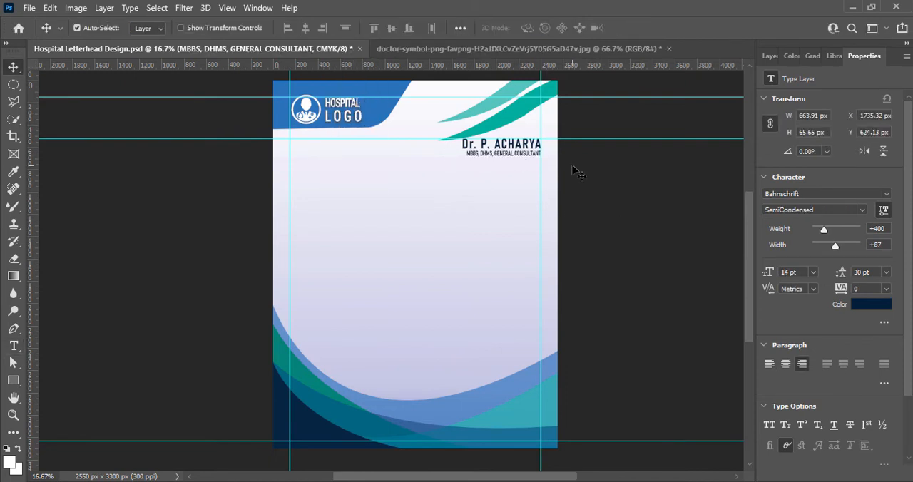
Enlarge the doctor's name to 36 pt and move it left so it ends at the right margin guide.
double_click(485, 146)
left_click(368, 28)
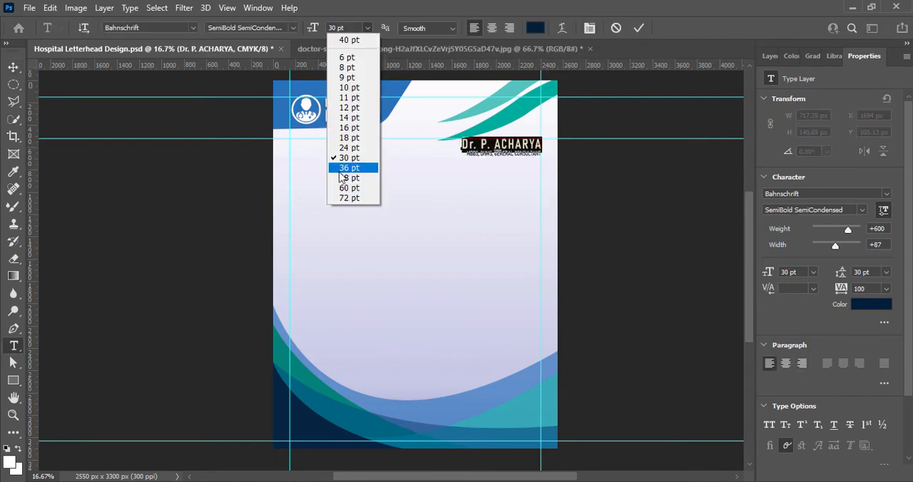
left_click(341, 171)
left_click(639, 28)
key("v")
left_click_drag(521, 145, 504, 146)
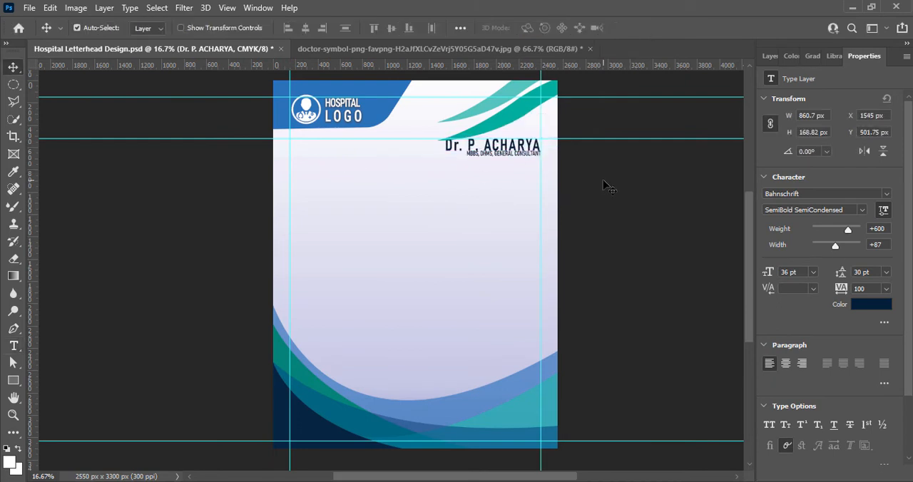
Nudge the qualifications line down and slightly left beneath the enlarged doctor's name.
left_click(517, 153)
left_click(770, 56)
key("Down")
key("Down")
key("Down")
key("Left")
key("Left")
Set the doctor's name tracking back to 0, realign it to the right margin guide, and save the document.
double_click(533, 146)
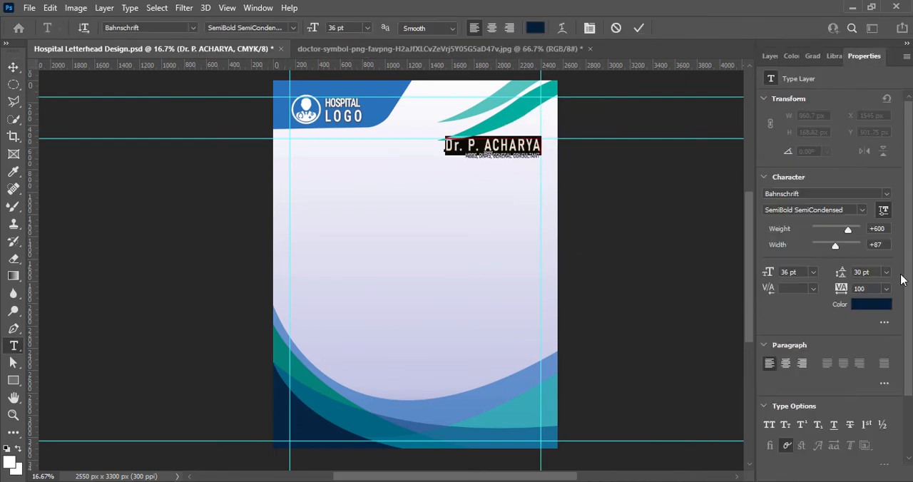
left_click(886, 289)
left_click(891, 421)
left_click(887, 289)
left_click(884, 373)
left_click(639, 28)
key("v")
left_click_drag(519, 146, 537, 146)
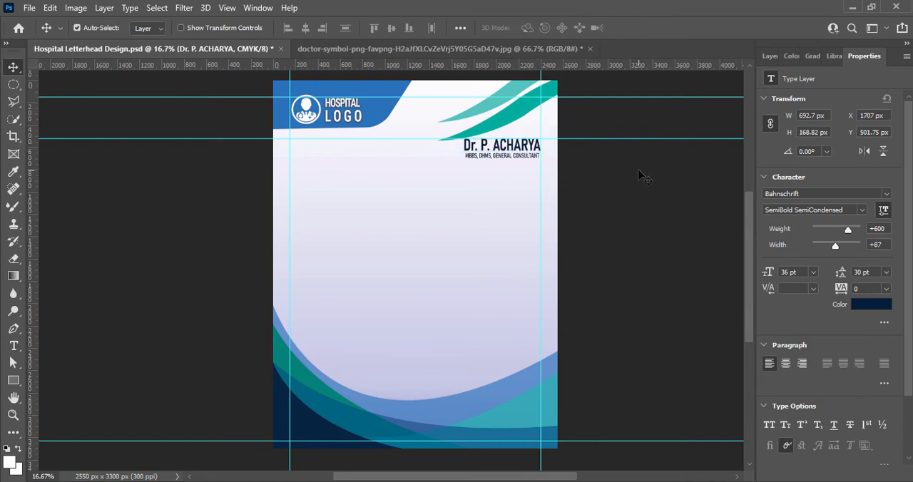
key("ctrl+s")
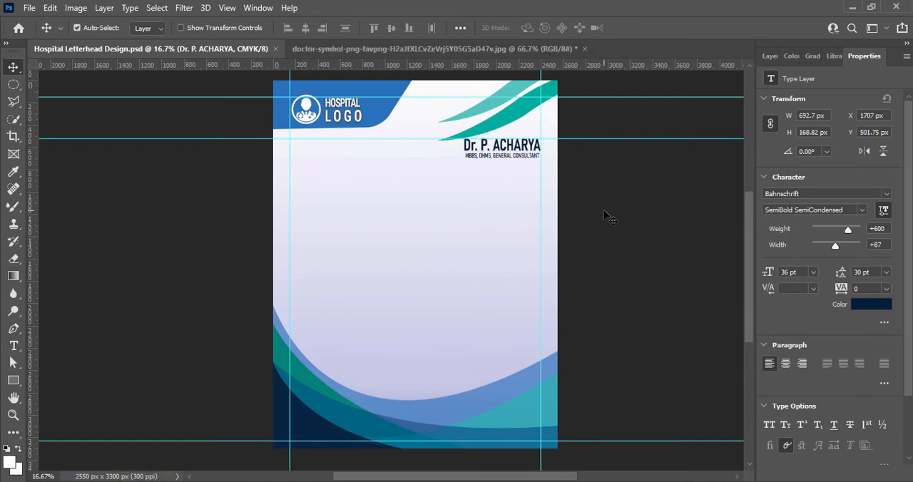
Duplicate the qualifications line directly below itself and replace the copy's text with a placeholder street, city, state, country and PIN code address.
left_click(769, 56)
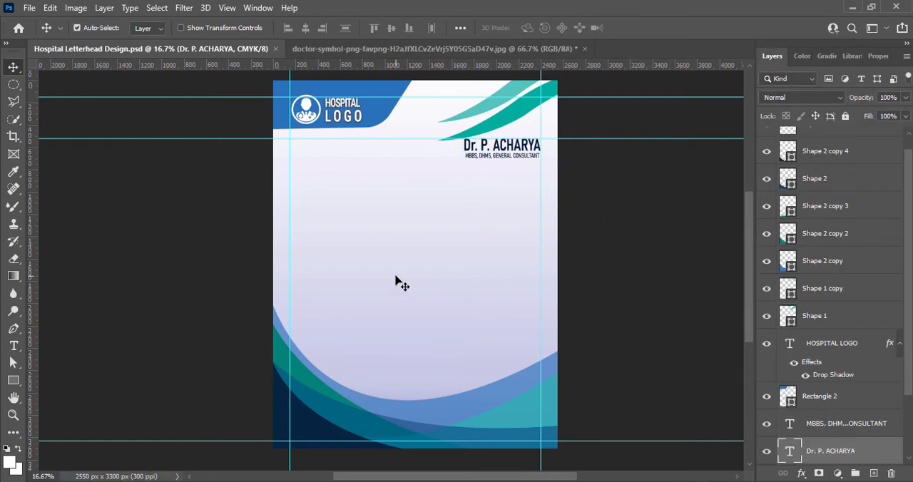
scroll(397, 277, "up", 2)
left_click_drag(749, 323, 749, 315)
key("ctrl+alt+shift+n")
left_click_drag(549, 152, 546, 162)
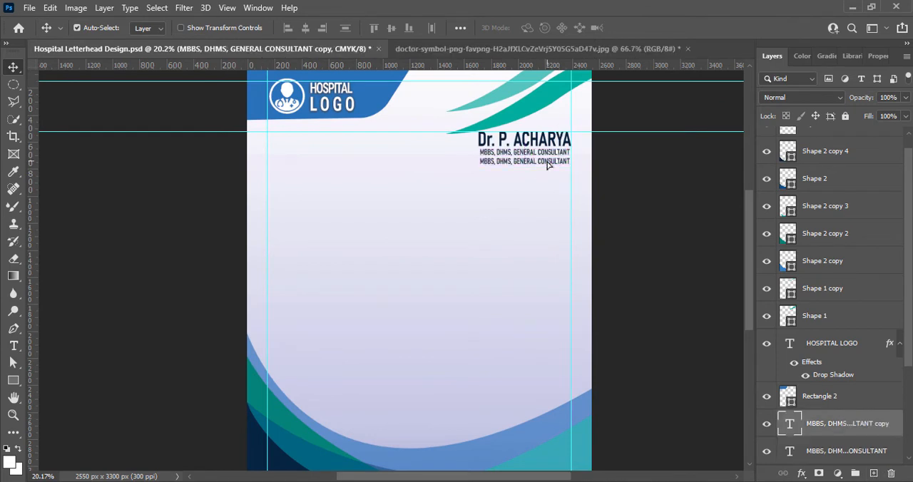
double_click(547, 161)
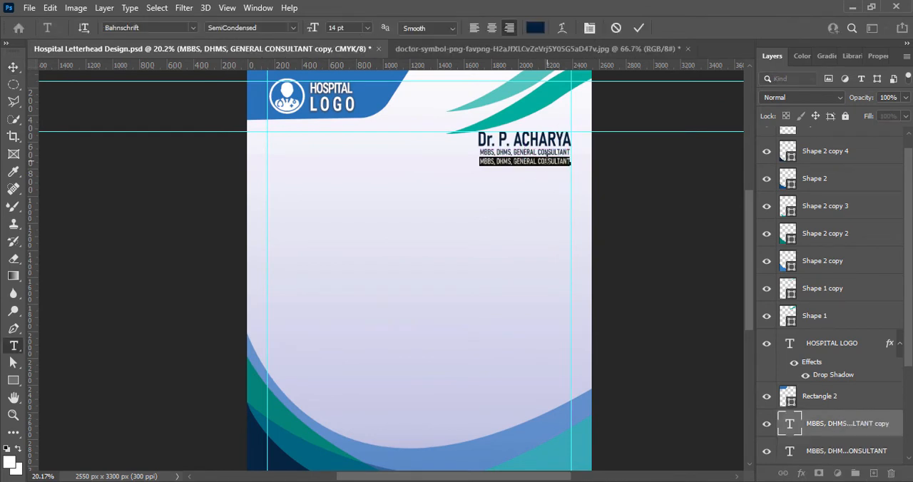
type("SIDEB")
type("T,CITY, STATE, COUNTRY, PIN CODE")
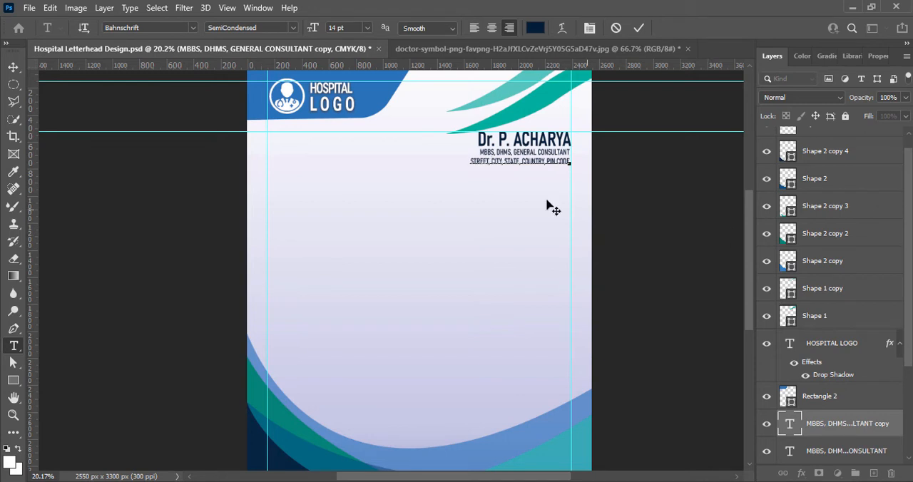
Break the address into two lines before the country, and set its font size and leading to 18 pt.
left_click(524, 162)
key("Return")
key("ctrl+a")
left_click(367, 28)
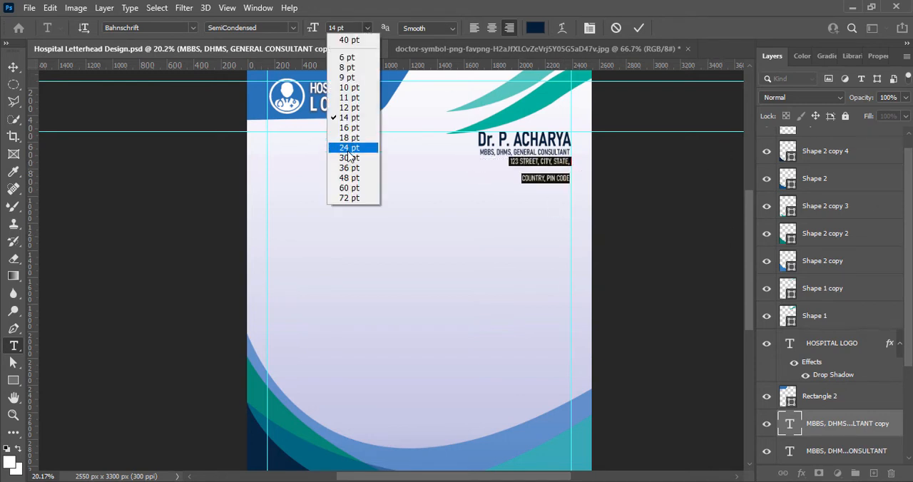
left_click(351, 149)
left_click(366, 28)
left_click(364, 138)
left_click(878, 55)
left_click(886, 274)
left_click(870, 384)
Position the address block just below the qualifications line, lined up with that line's right edge.
left_click(13, 67)
left_click_drag(540, 161, 540, 163)
key("Down")
key("Down")
key("Down")
key("Down")
key("Right")
key("Right")
key("Right")
Set the tracking of the address text to 50.
double_click(514, 171)
key("ctrl+a")
left_click(887, 288)
left_click(879, 418)
left_click(621, 230)
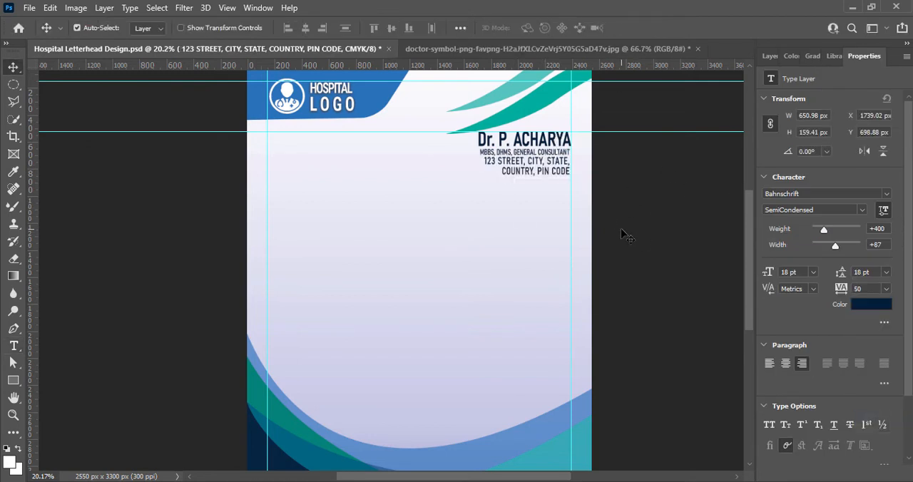
Set the address text's tracking to 75 and nudge the block down from the qualifications line.
double_click(531, 174)
key("ctrl+a")
left_click(886, 289)
left_click(872, 383)
left_click(637, 29)
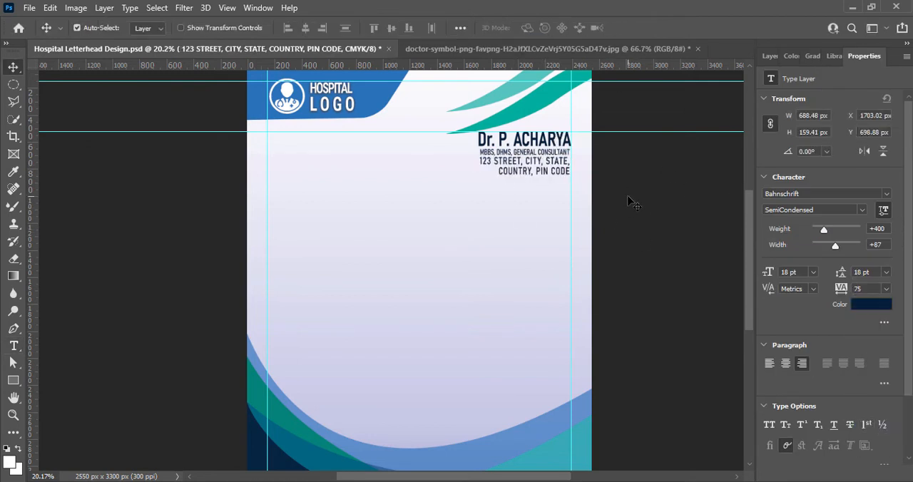
key("Down")
key("Down")
key("Down")
key("Down")
key("Down")
key("Down")
key("Down")
key("Down")
key("Down")
key("Down")
key("Down")
key("Down")
key("Down")
key("Down")
key("Down")
key("Down")
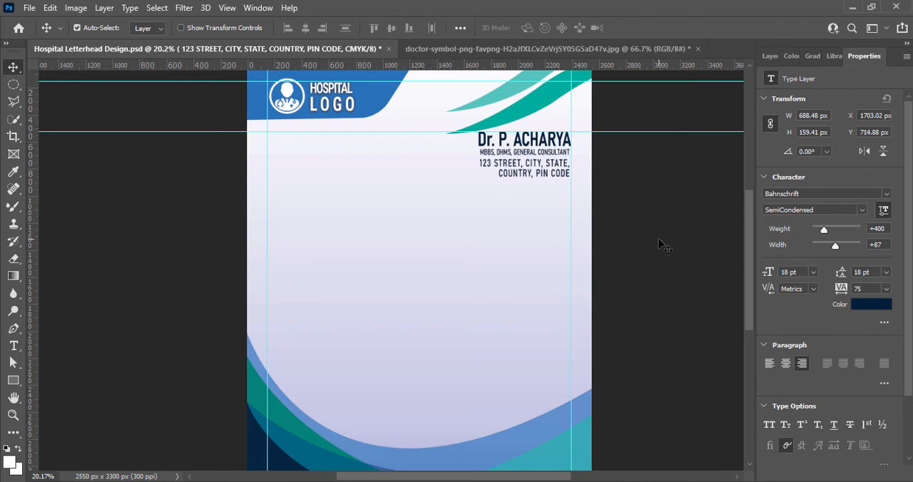
Duplicate the qualifications line and place the copy below the address block.
left_click_drag(502, 151, 504, 183, "alt")
left_click(504, 186)
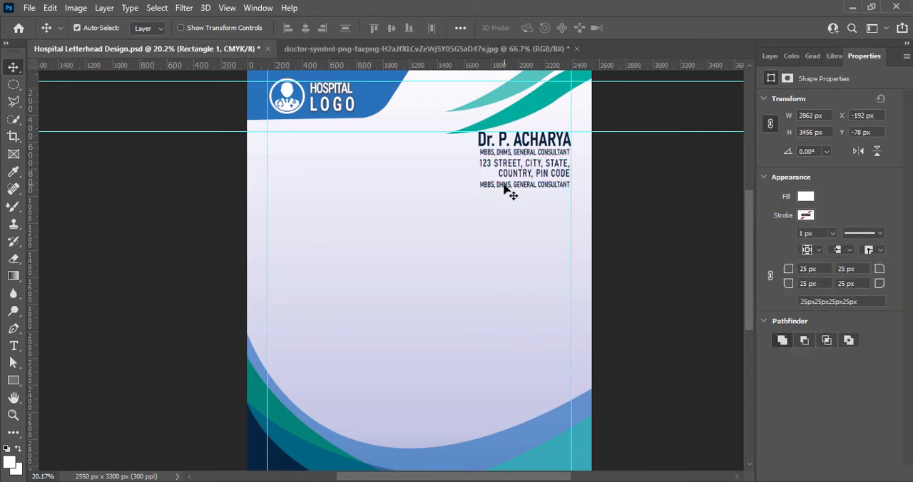
double_click(503, 183)
key("ctrl+a")
type("www.hospitalwebsite.com")
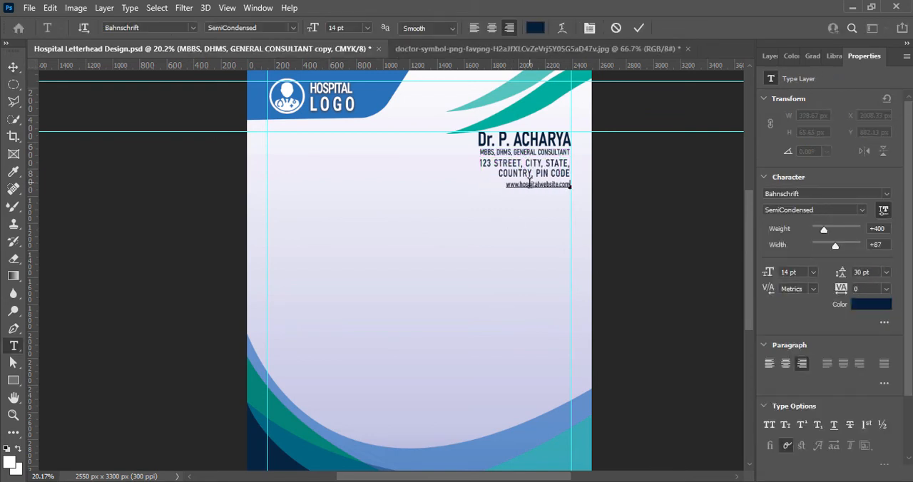
Set the website line to the Light style at 14 pt with tracking of -25.
key("ctrl+a")
left_click(293, 28)
left_click(316, 159)
left_click(366, 28)
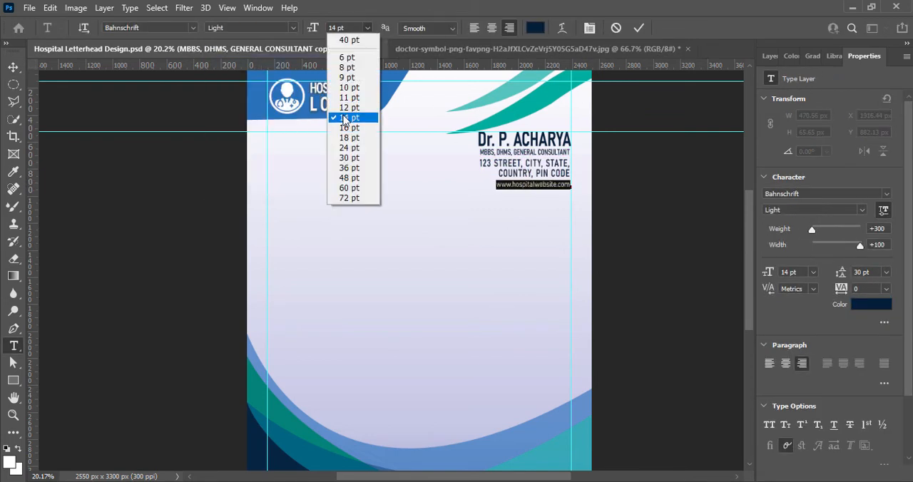
left_click(349, 108)
left_click(366, 28)
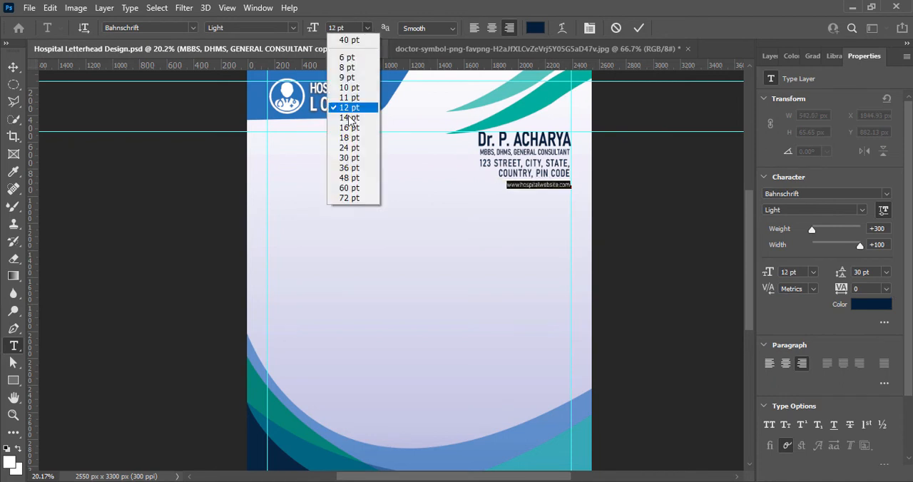
left_click(349, 118)
left_click(887, 288)
left_click(873, 331)
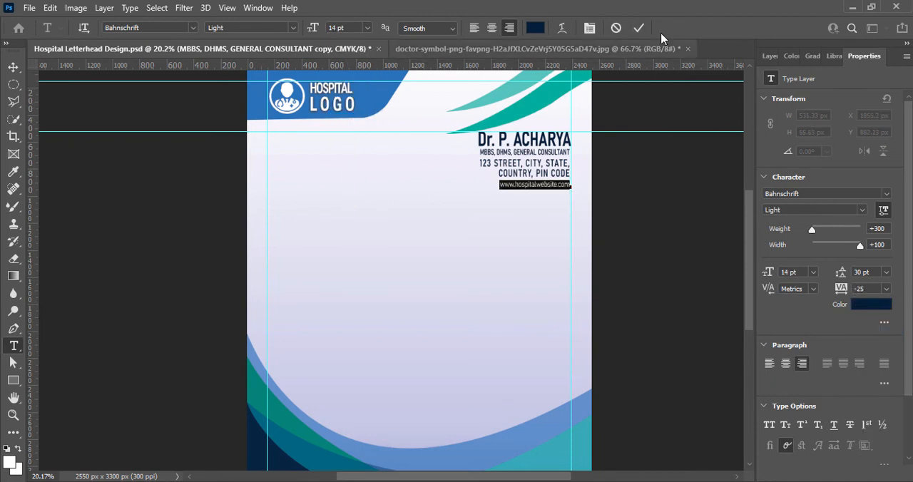
key("ctrl+Return")
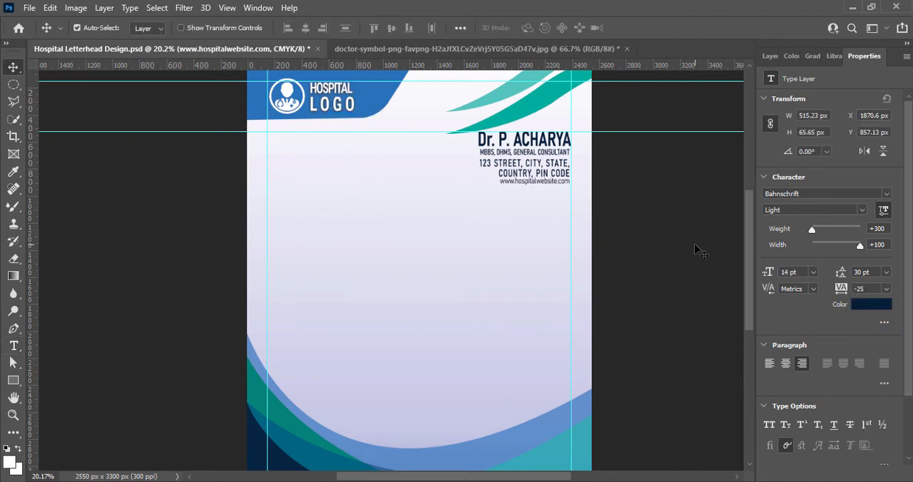
Nudge the address block and the website line down so the contact lines are evenly spaced.
left_click(700, 246)
left_click(770, 56)
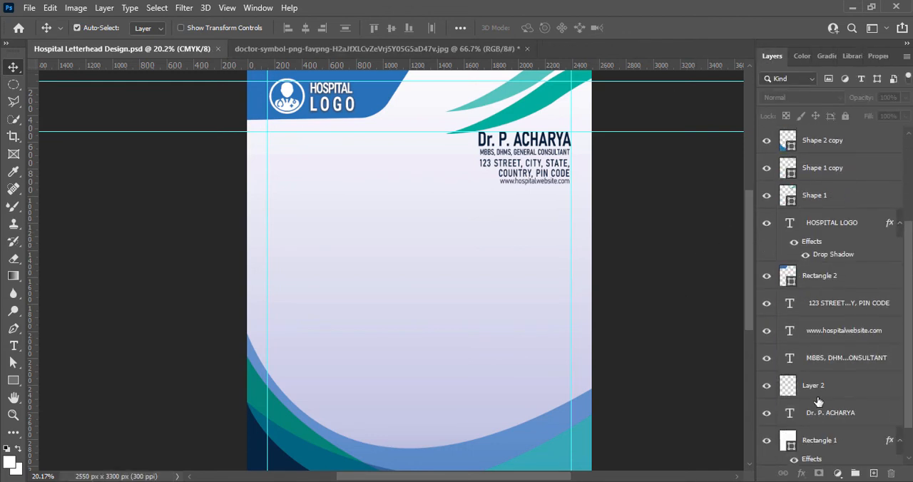
left_click(375, 330)
left_click(542, 182)
left_click(554, 173)
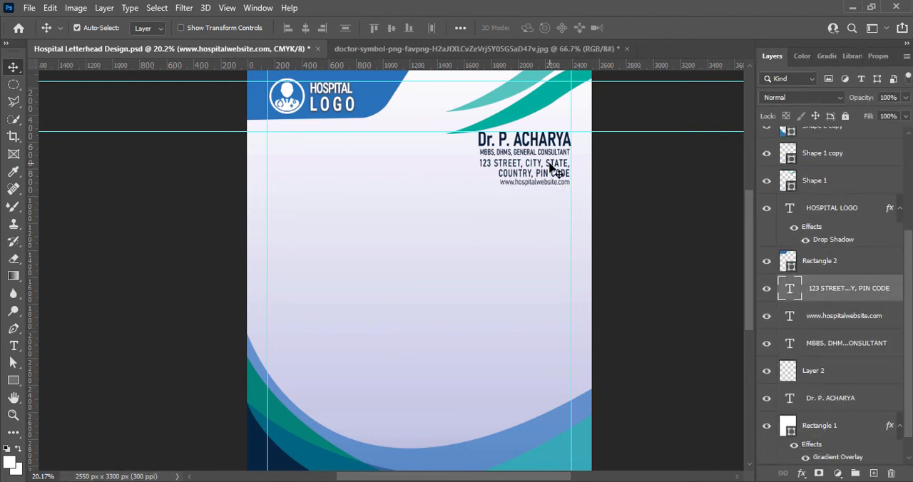
left_click_drag(548, 181, 548, 185)
key("Down")
key("Down")
key("Down")
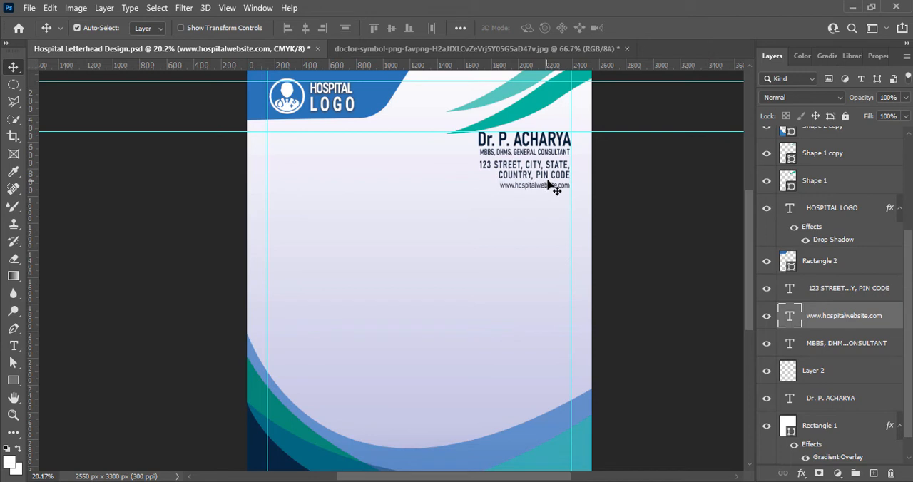
Add a new text layer reading "Your Headline Text Here" above the background, in the upper part of the page body.
left_click(619, 174)
left_click(345, 295)
left_click(873, 474)
left_click(14, 345)
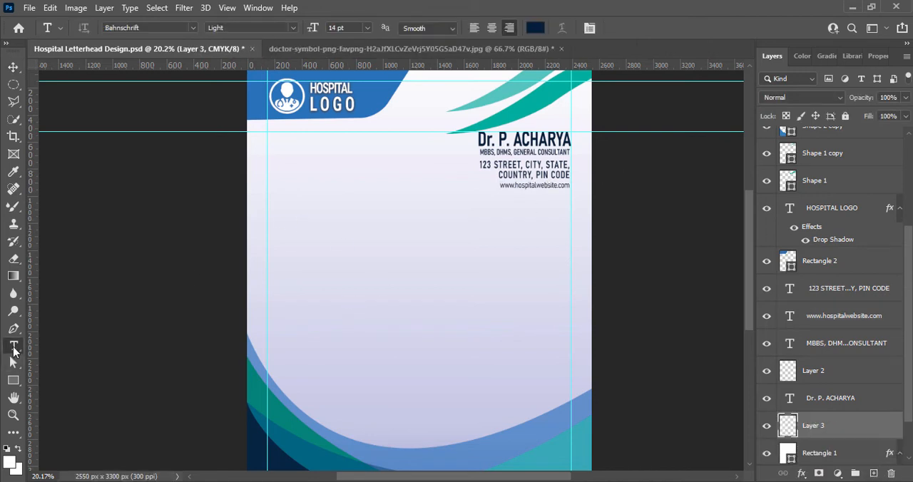
left_click(277, 210)
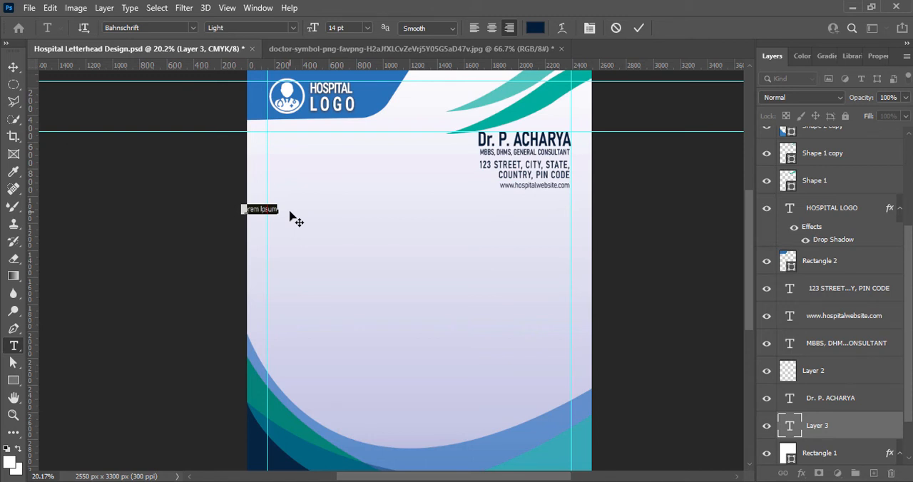
type("Your Headline Text Here")
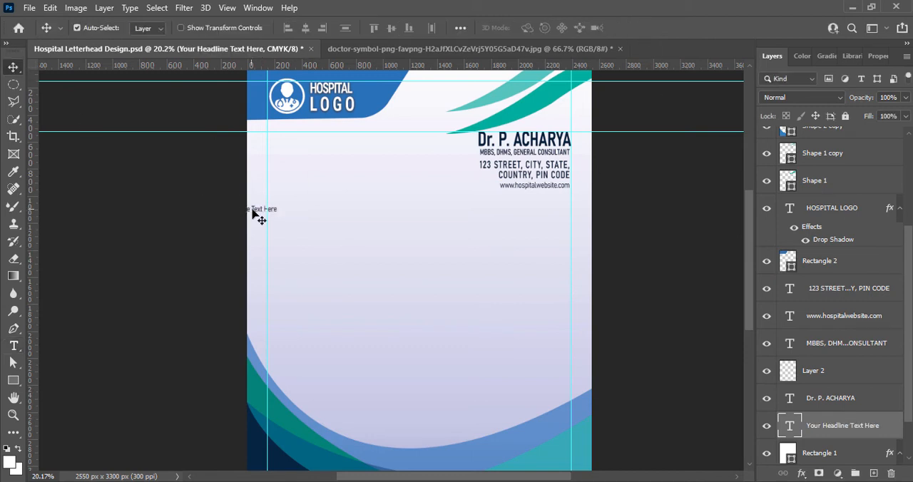
left_click_drag(256, 216, 361, 206)
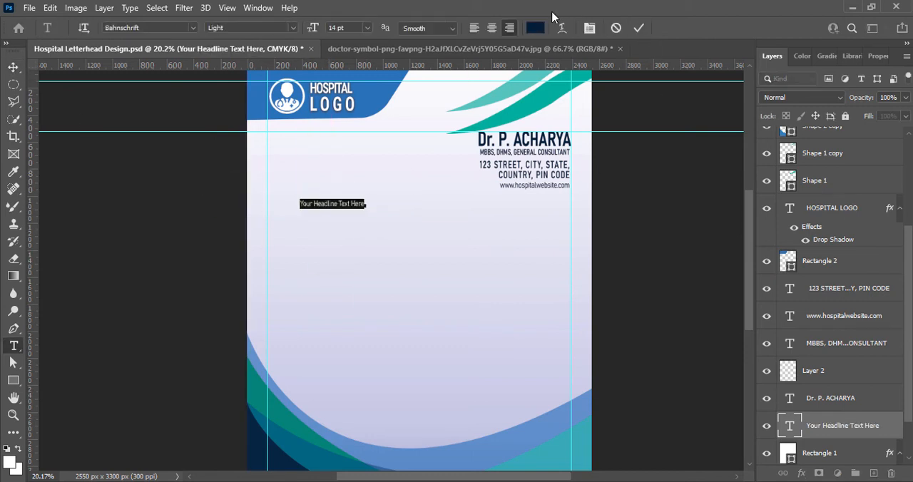
Left-align the headline text and set its size to 24 pt.
left_click(474, 28)
left_click(366, 27)
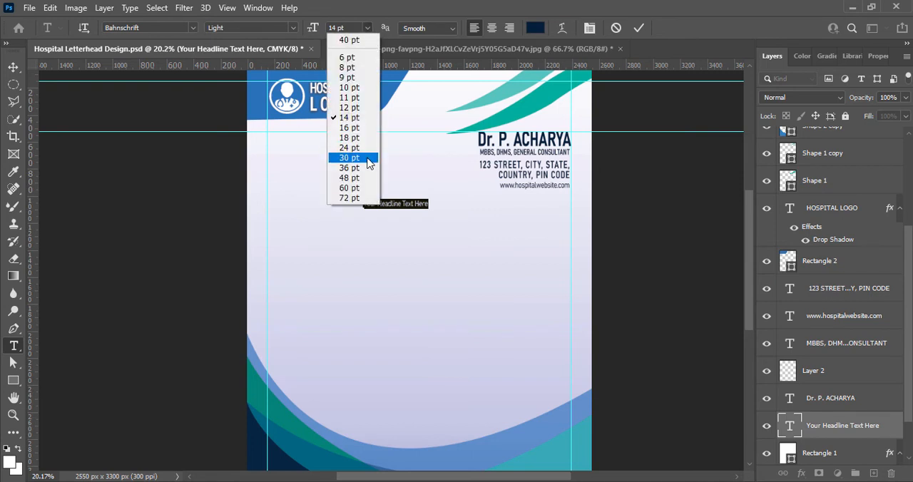
left_click(366, 148)
Try the SemiBold, Bold Condensed and Bold SemiCondensed styles of Bahnschrift on the headline.
left_click(291, 27)
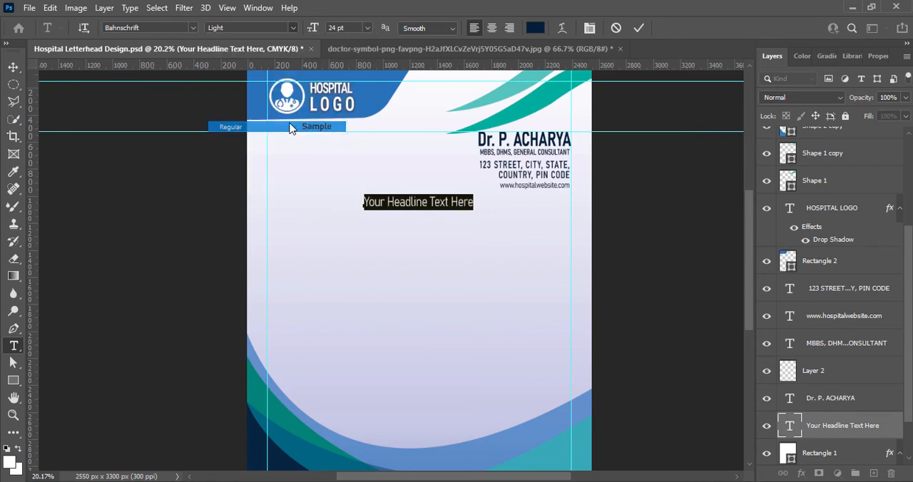
left_click(292, 32)
left_click(283, 158)
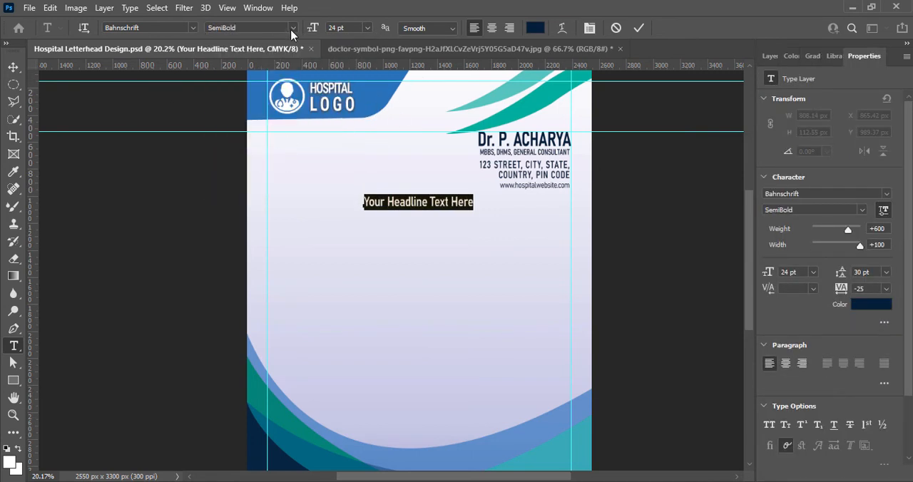
left_click(291, 32)
left_click(279, 184)
left_click(291, 32)
left_click(265, 171)
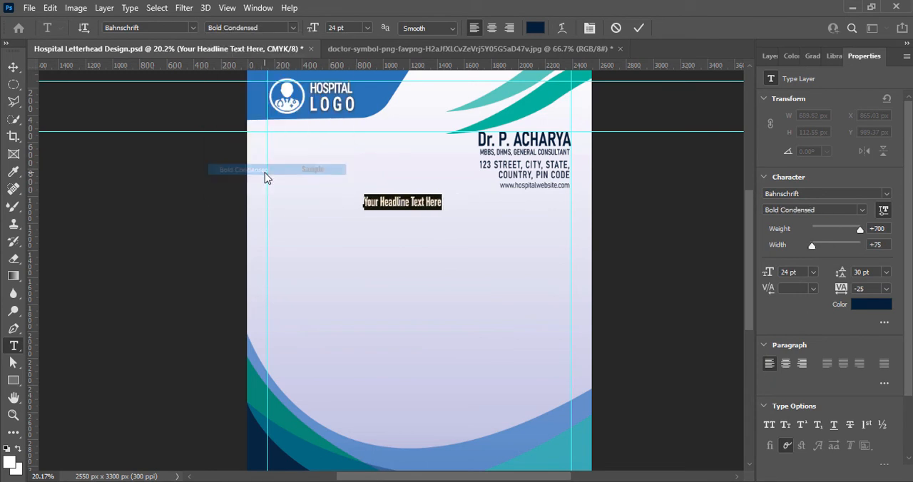
left_click(292, 27)
left_click(289, 183)
Commit the headline text and move it to the page's left margin guide, just below the website line's height.
key("ctrl+Return")
key("v")
left_click_drag(446, 203, 359, 196)
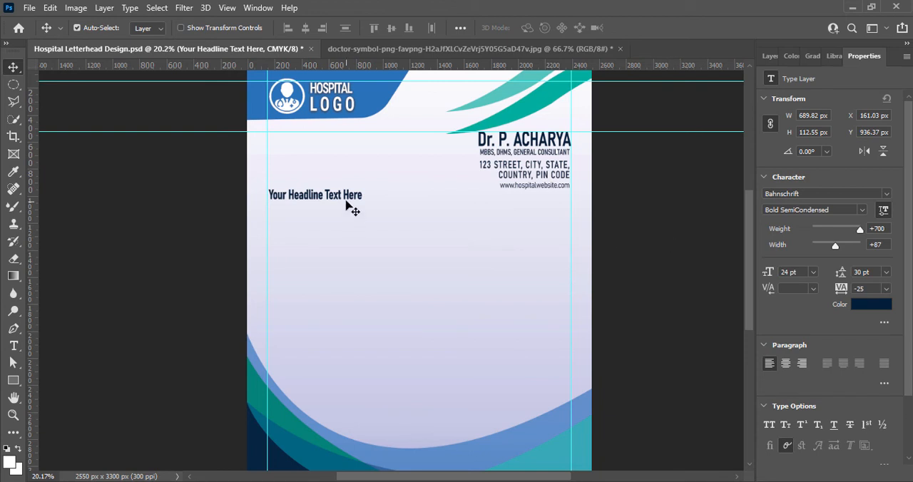
Change the headline font to Roboto Condensed Bold and realign the text with the left margin guide.
double_click(346, 195)
left_click(192, 29)
left_click(172, 81)
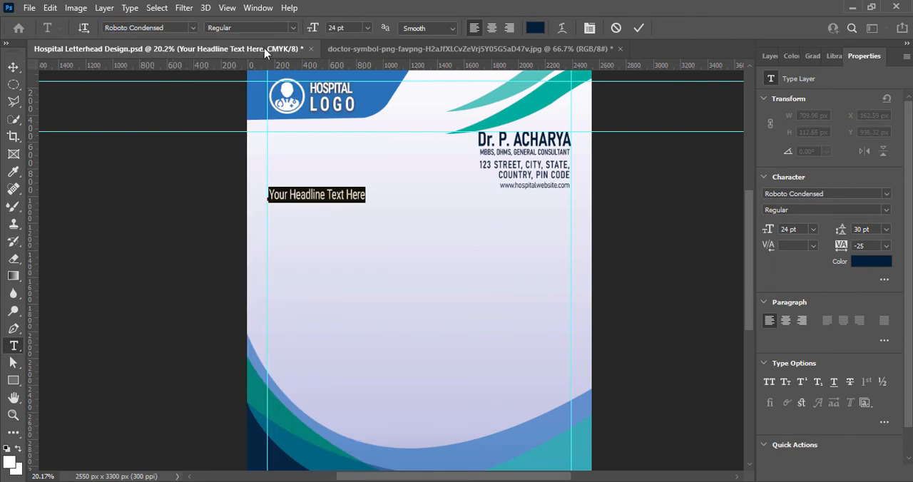
left_click(291, 27)
left_click(289, 85)
left_click(638, 27)
key("v")
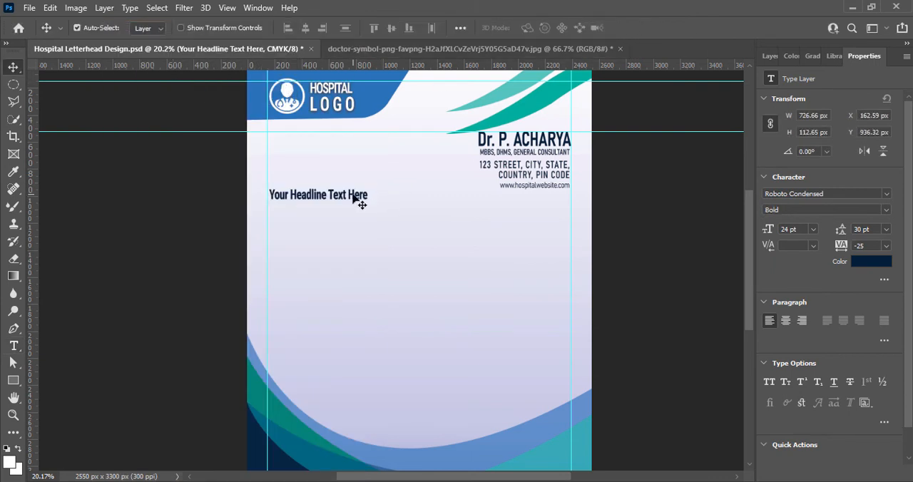
left_click_drag(353, 198, 352, 199)
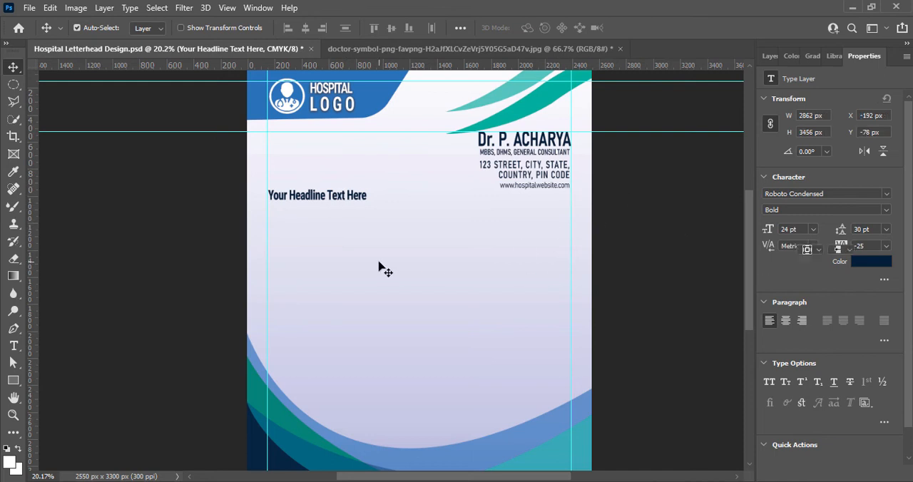
left_click(284, 243)
Reduce the headline's font size to 21 pt.
double_click(340, 197)
left_click(367, 28)
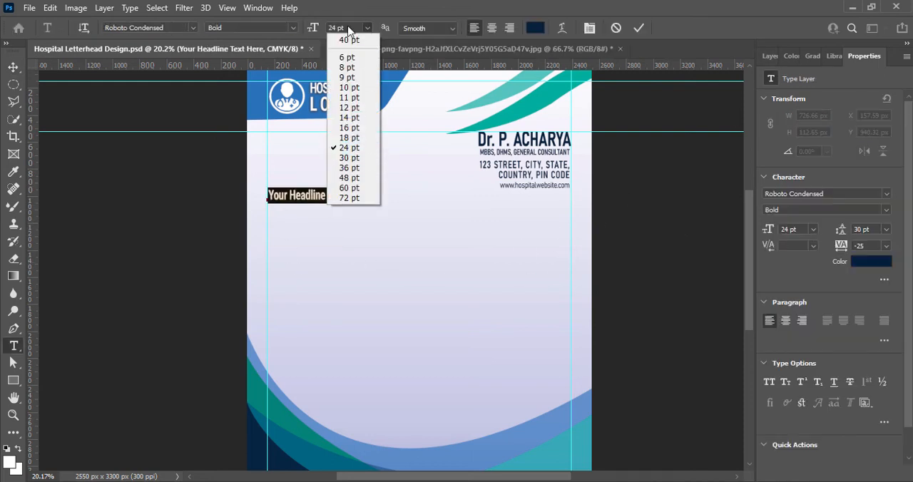
left_click_drag(337, 28, 330, 27)
key("Return")
left_click(640, 27)
Move the horizontal guide below the header down to the headline's top and add another guide near the bottom of the letter body.
key("v")
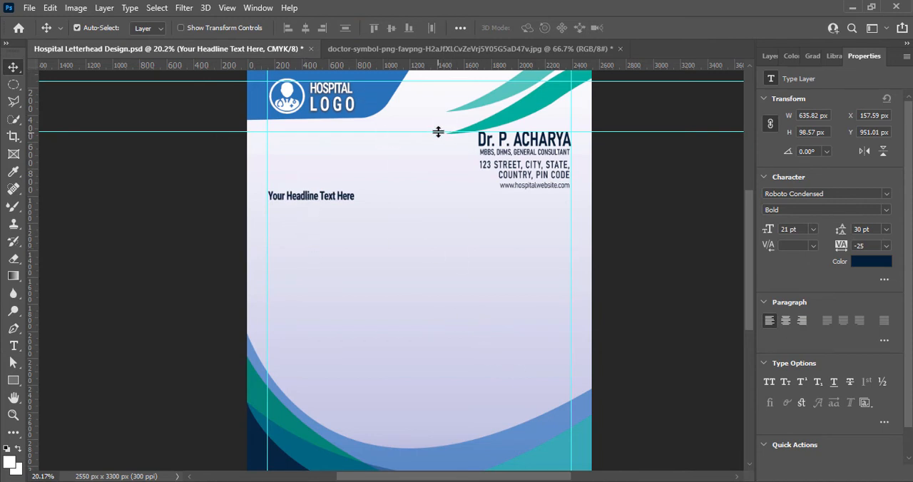
left_click_drag(412, 132, 418, 190)
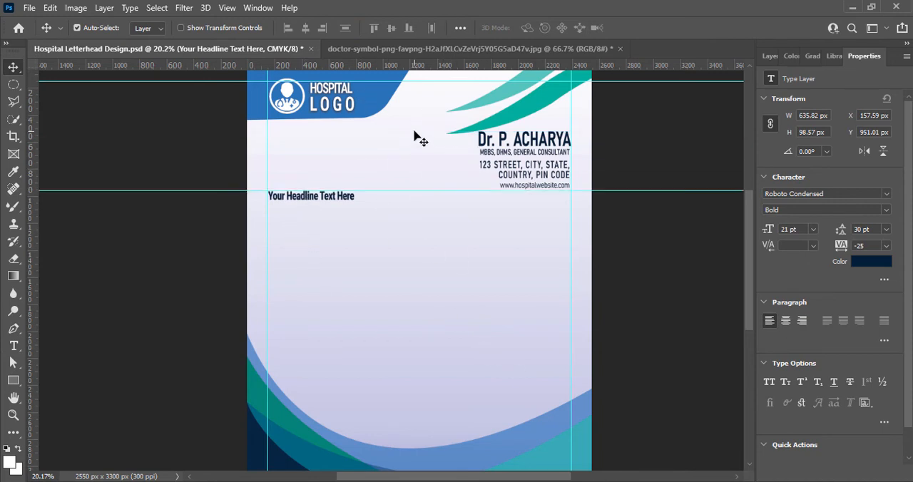
left_click_drag(426, 81, 453, 373)
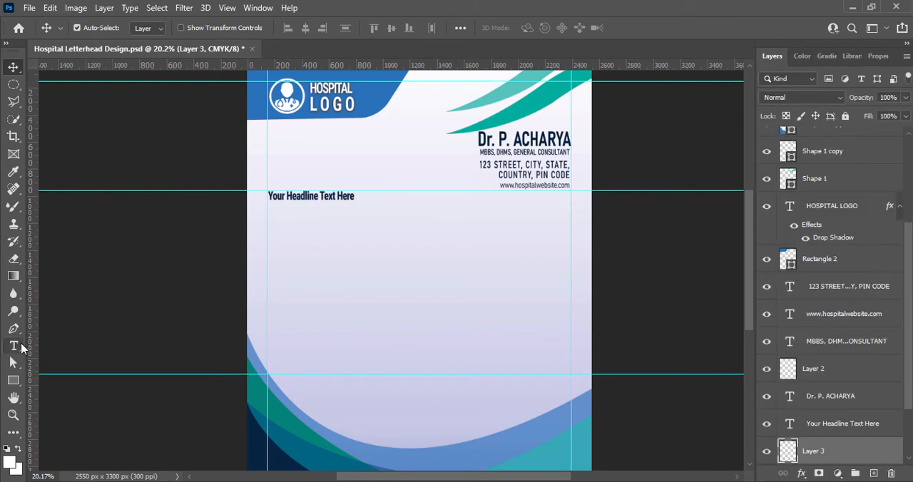
Create a wide Lorem ipsum paragraph box below the headline, at 12 pt with 12 pt leading and 0 tracking.
left_click(13, 345)
left_click_drag(286, 223, 555, 278)
left_click(367, 28)
left_click(353, 92)
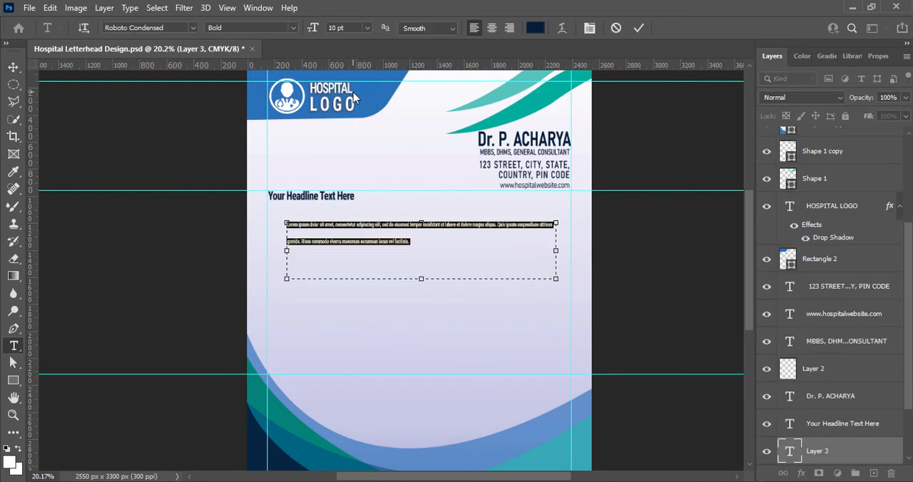
left_click(878, 56)
left_click(885, 229)
left_click(874, 309)
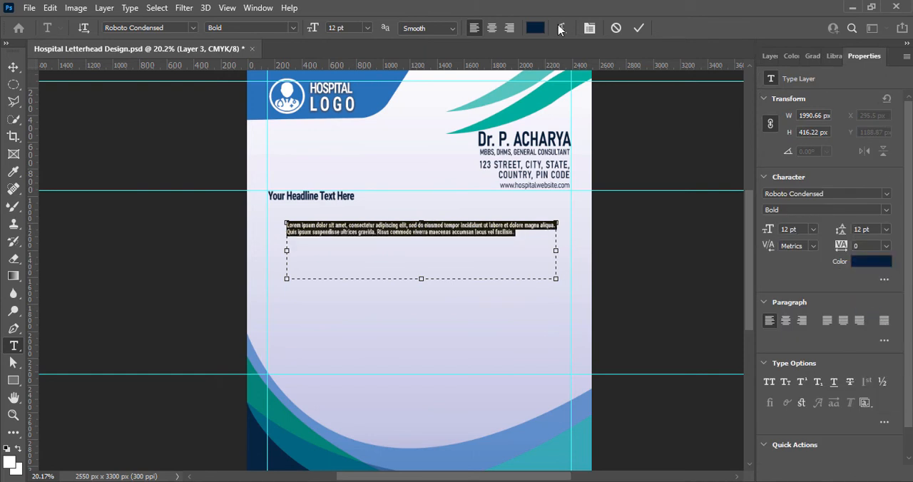
Set the paragraph text to the Light style and color it black.
left_click(292, 28)
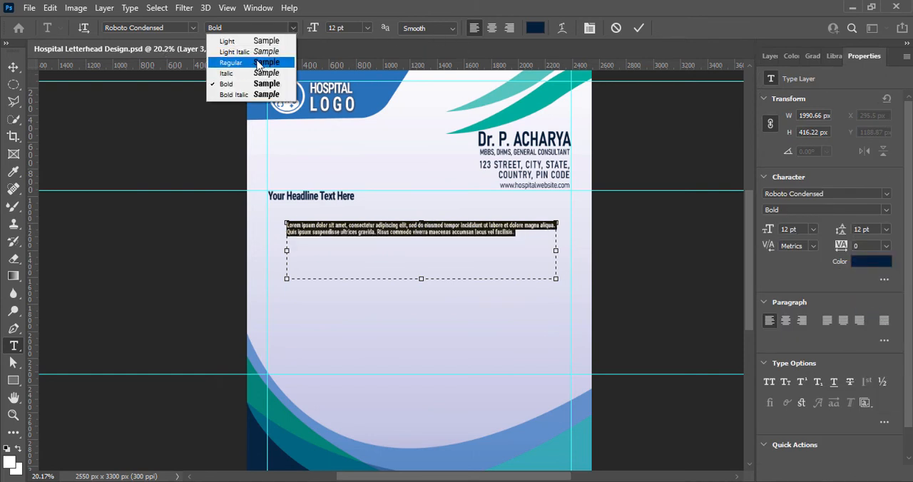
left_click(227, 40)
left_click(535, 27)
left_click(842, 247)
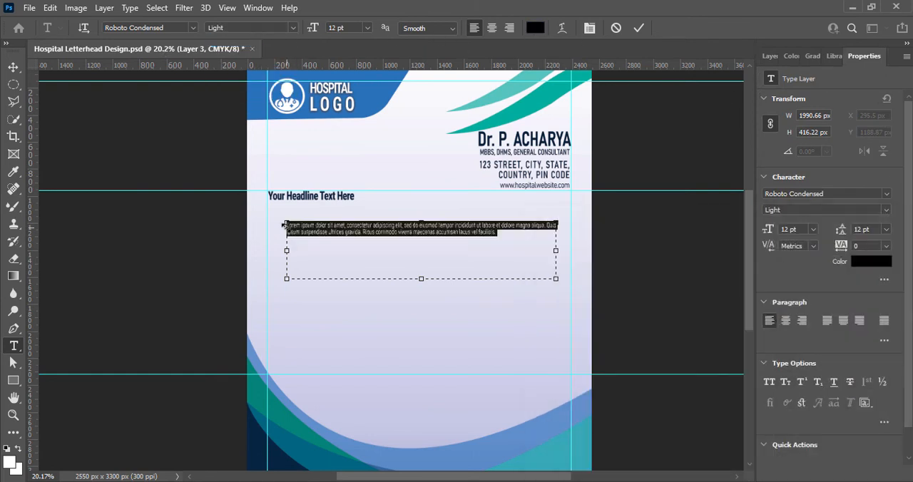
Shorten the paragraph box to about 254 px high and justify the text with its last line left-aligned.
left_click_drag(421, 278, 421, 257)
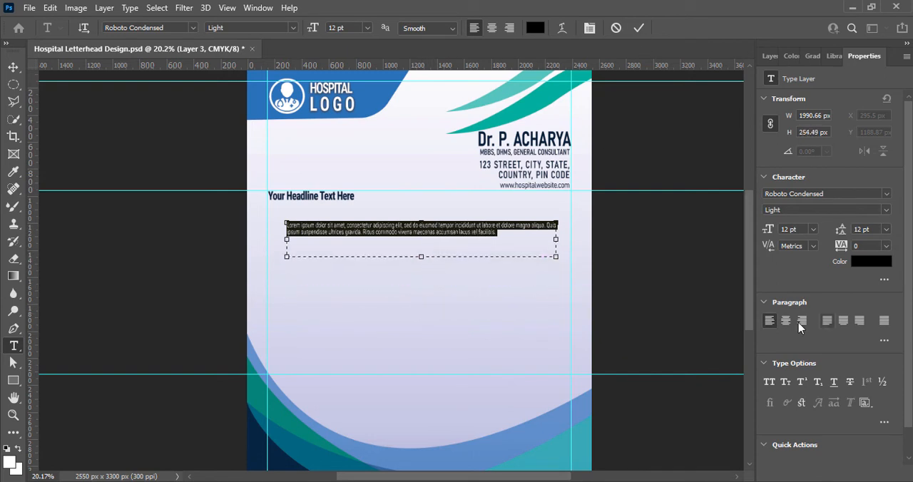
left_click(827, 322)
left_click(639, 29)
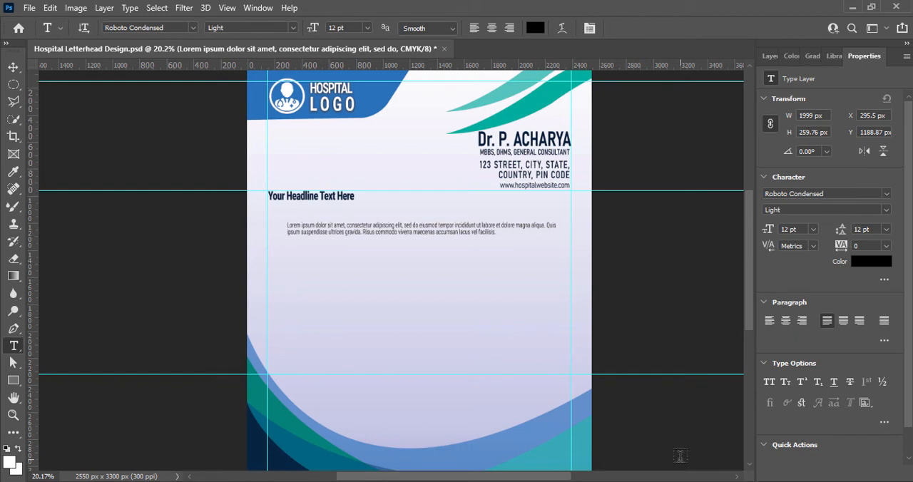
Move the paragraph to the left margin guide directly below the headline and extend its box to about 299 px high.
key("v")
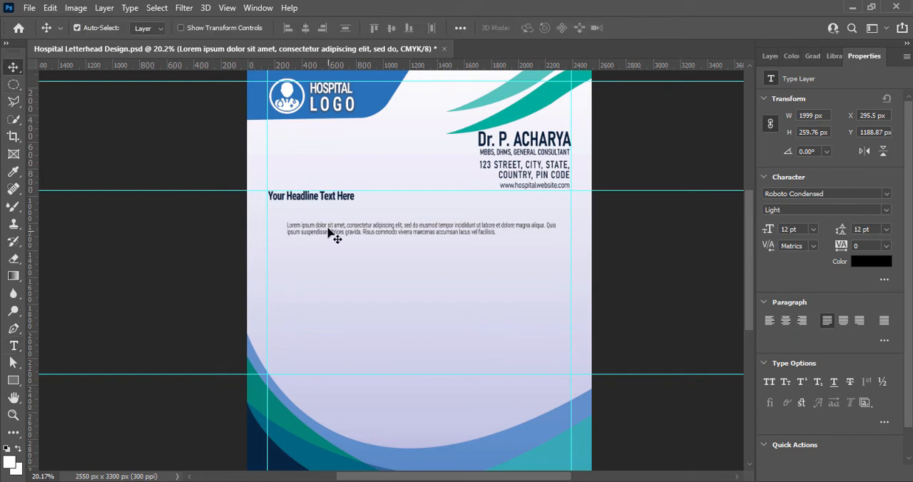
left_click_drag(332, 235, 313, 223)
double_click(312, 223)
key("ctrl+c")
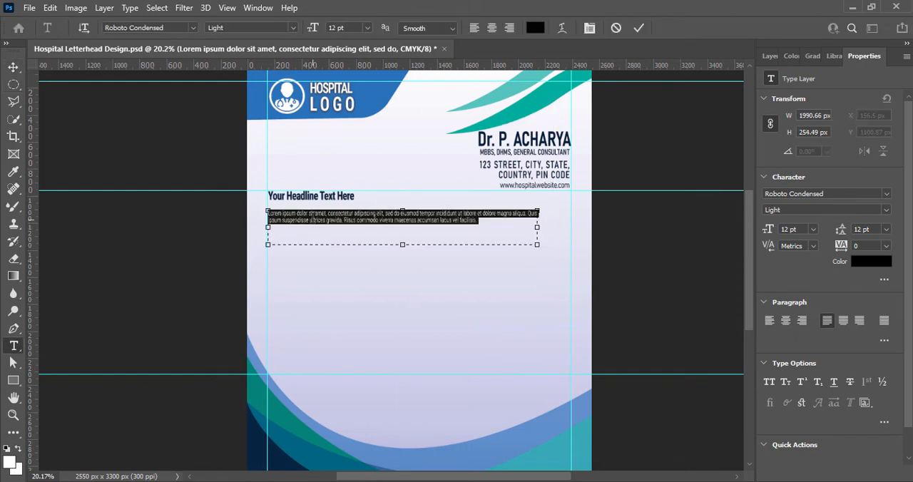
mouse_move(402, 244)
left_mouse_down()
mouse_move(402, 271)
mouse_move(402, 251)
left_mouse_up()
Paste two more copies of the Lorem ipsum passage at the end of the paragraph.
left_click(480, 221)
key("ctrl+v")
key("ctrl+v")
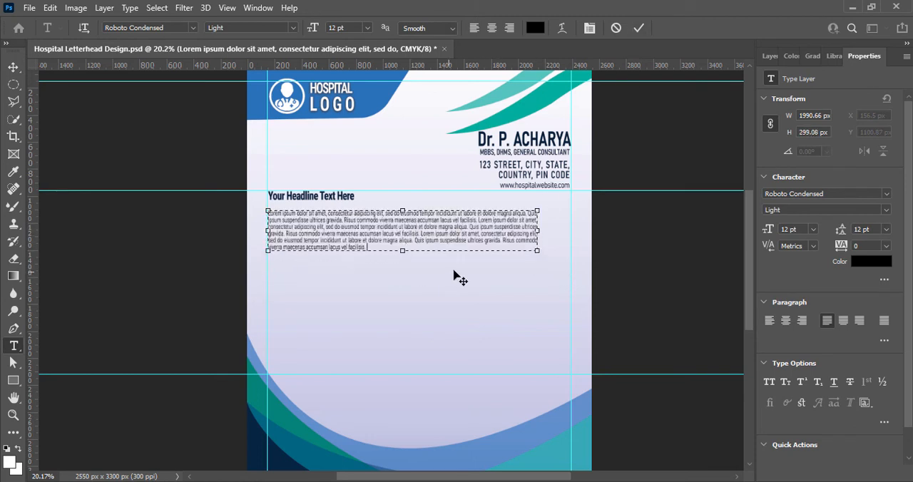
left_click(459, 276)
Duplicate the paragraph below the first and lengthen the copy with more Lorem ipsum in a box about 461 px high.
key("v")
left_click_drag(362, 230, 406, 326, "alt")
double_click(376, 294)
left_click(372, 295)
left_click(584, 308)
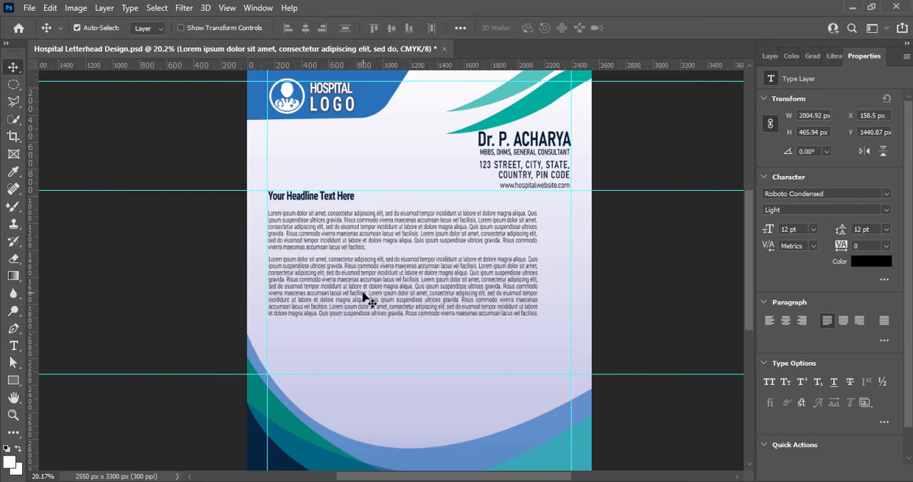
Duplicate the second paragraph below itself and cut the copy's text off after "ultrices gravida.".
left_click_drag(385, 270, 434, 350)
double_click(434, 350)
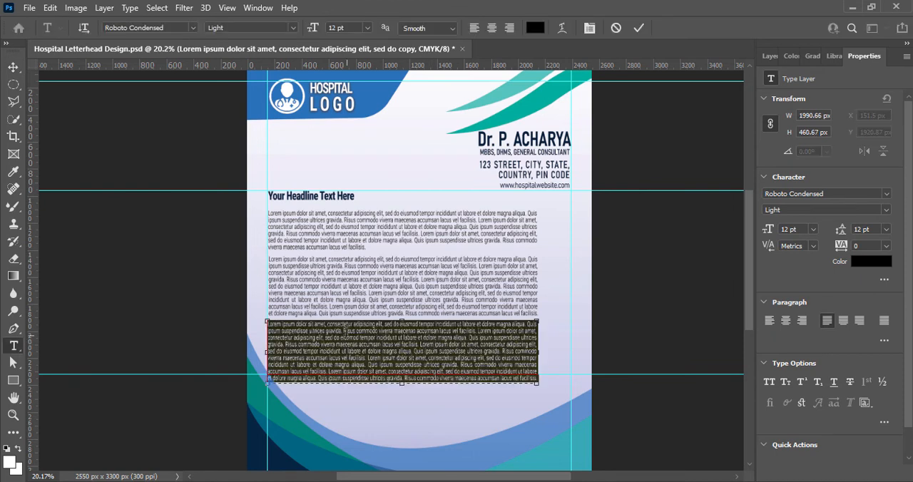
left_click_drag(345, 331, 544, 385)
key("BackSpace")
left_click(661, 268)
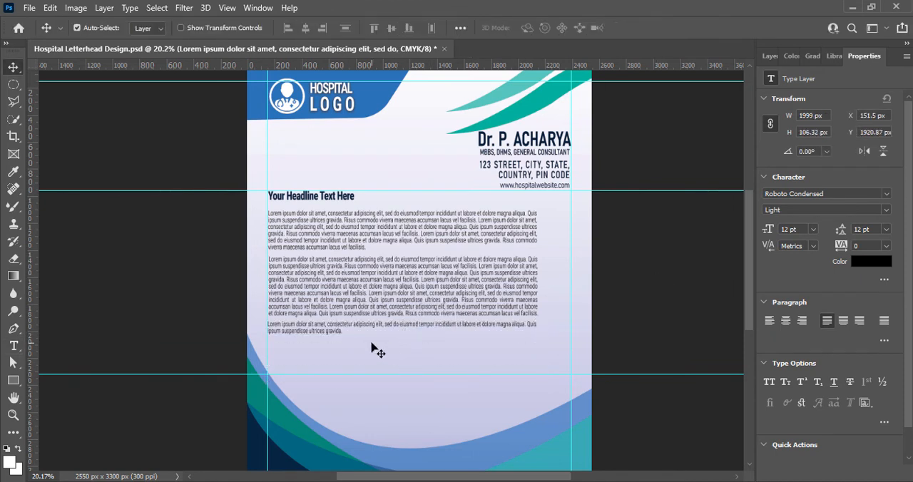
Shift the second and third paragraphs down slightly to widen the gaps between the three text blocks.
left_click_drag(396, 296, 395, 300)
left_click_drag(403, 325, 404, 331)
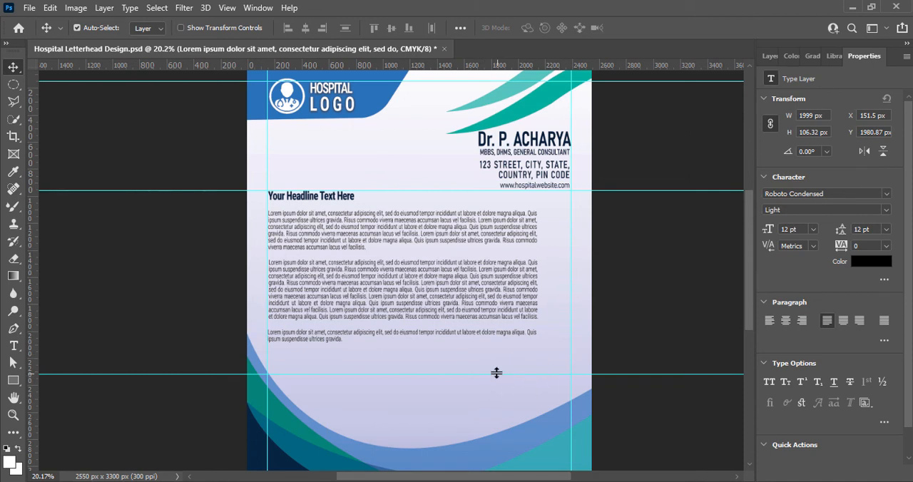
left_click(645, 320)
Draw a thin horizontal rectangle about 943 px wide and 6 px high above the lower-right wave as a signature line.
left_click(770, 56)
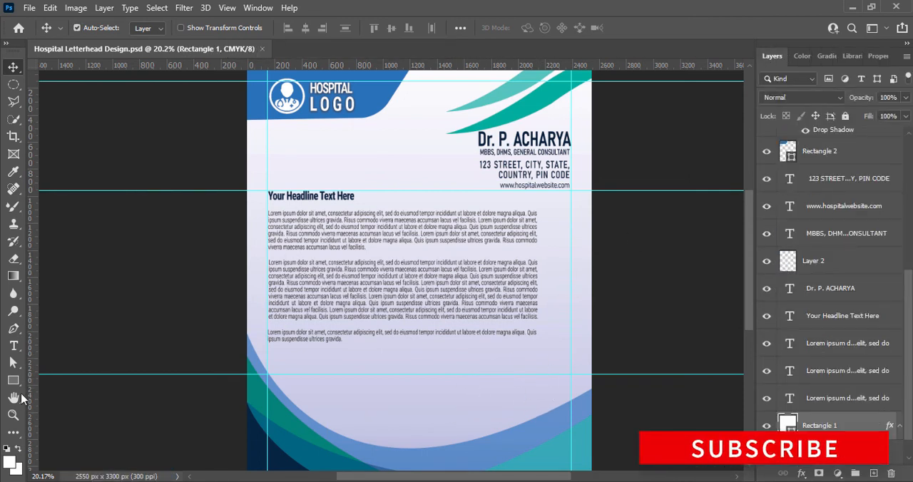
left_click(12, 380)
left_click_drag(430, 402, 558, 403)
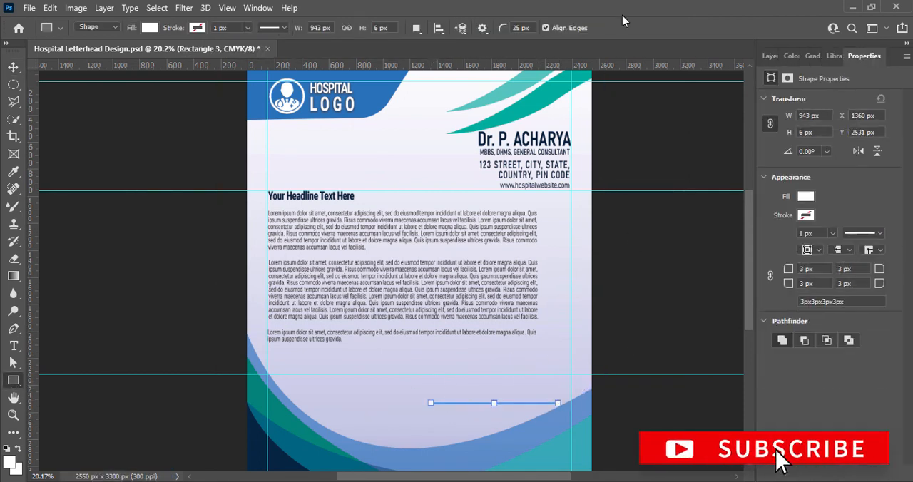
Fill the signature line with the dark navy sampled from the bottom-left wave and shift it slightly up and right.
left_click(14, 67)
left_click(770, 56)
double_click(788, 426)
left_click(256, 457)
left_click(850, 244)
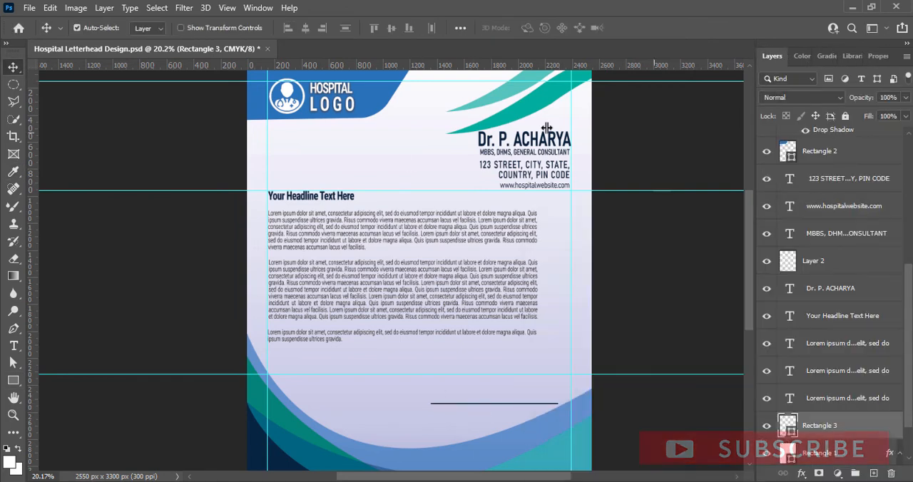
left_click_drag(503, 403, 508, 400)
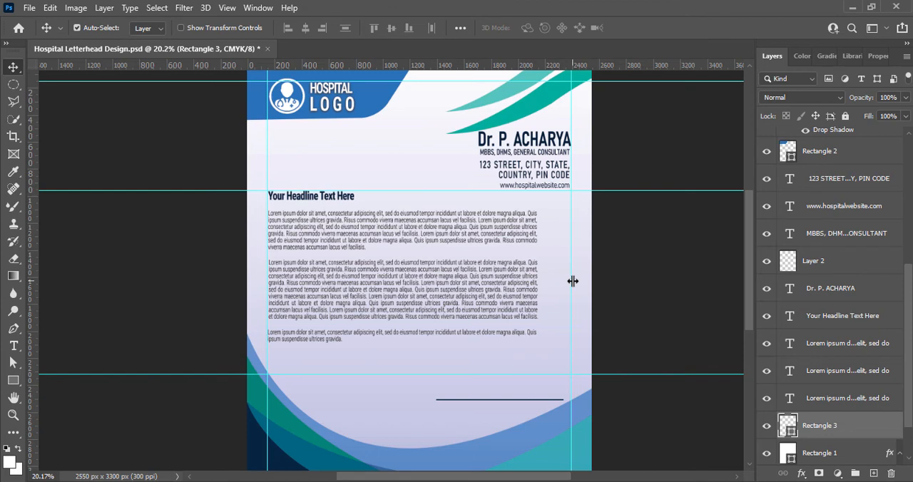
Widen the first and second paragraphs' boxes to the right margin guide and adjust the vertical gap between them.
double_click(507, 288)
left_click_drag(539, 290, 572, 293)
double_click(533, 221)
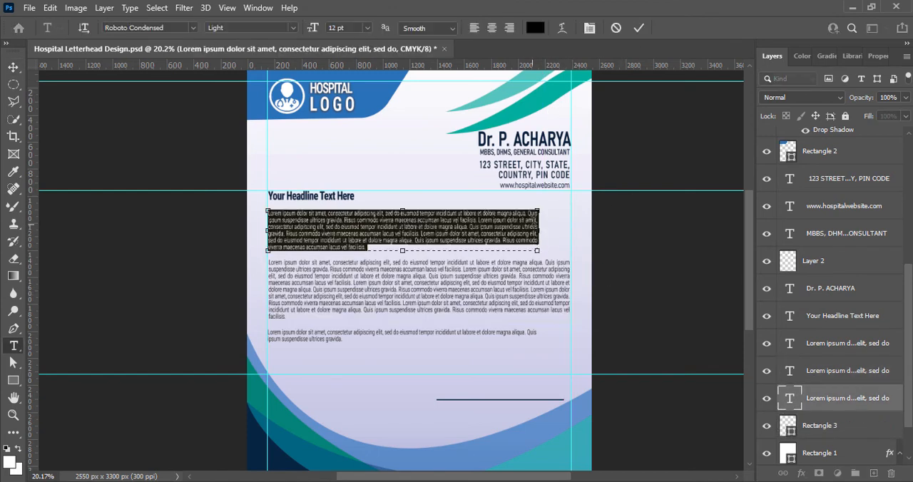
left_click_drag(538, 230, 571, 229)
left_click(627, 112)
left_click_drag(429, 272, 429, 270)
left_click_drag(425, 226, 424, 227)
Widen the last paragraph's box to the right margin guide.
left_click(400, 328)
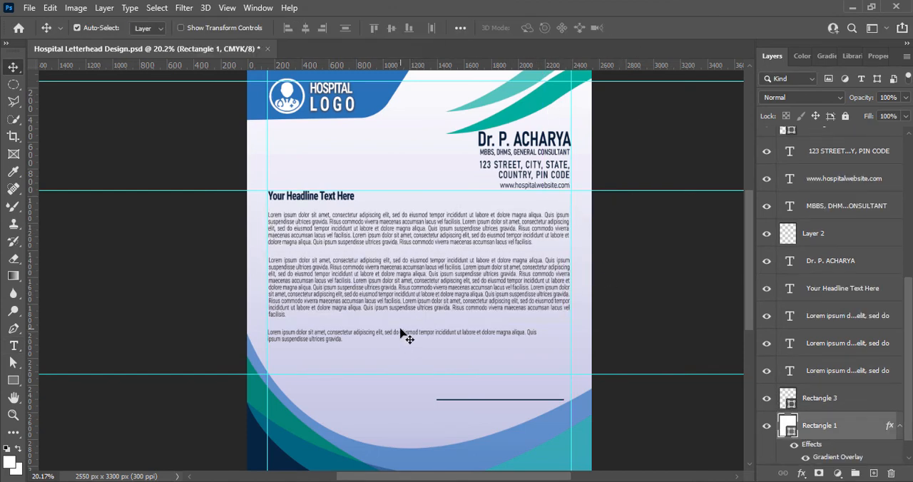
double_click(400, 333)
left_click_drag(539, 336, 570, 336)
left_click(644, 323)
Add the text "DOCTOR SIGNATURE" just below the signature line.
left_click(568, 406)
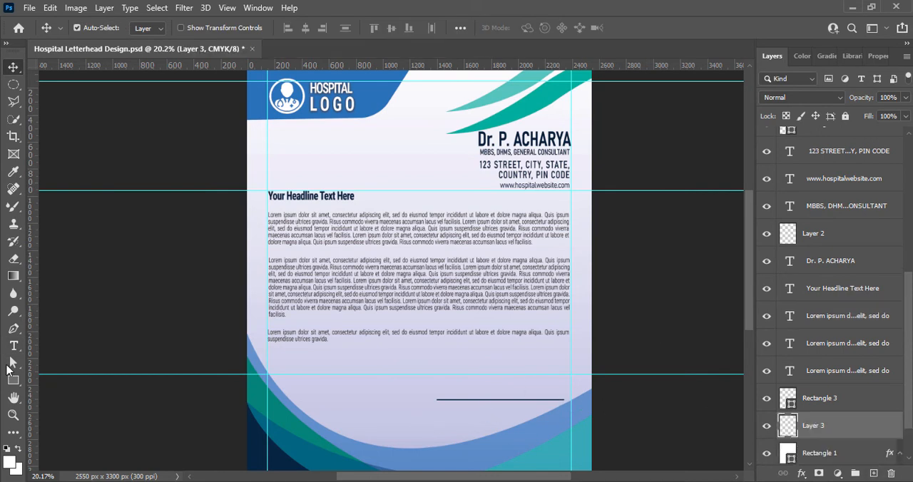
key("t")
left_click(424, 414)
type("DOCTOR S")
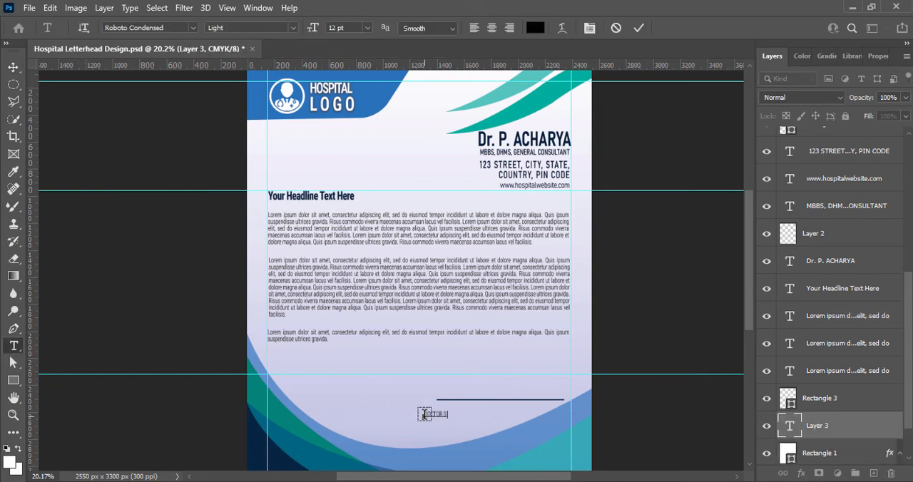
type("IGNATURE")
Format the signature label at 18 pt in the Regular style, coloured with the navy sampled from the bottom wave.
key("ctrl+a")
left_click(366, 28)
left_click(341, 136)
left_click(535, 28)
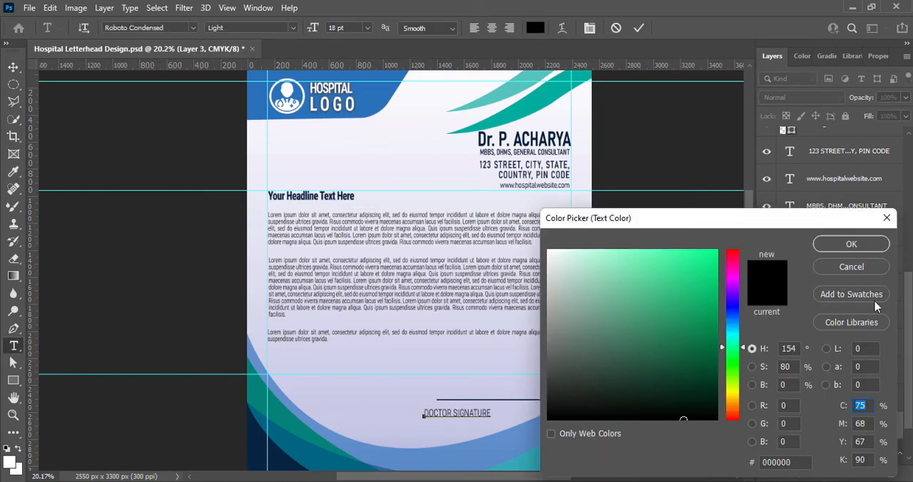
left_click(404, 462)
left_click(851, 244)
left_click(292, 28)
left_click(228, 64)
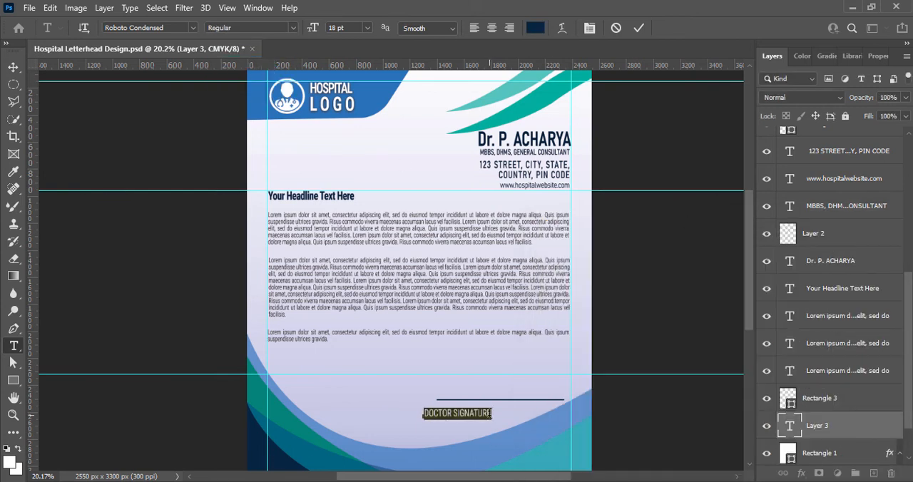
Replace the label's wording with "Doctor Signature".
type("Doctotr Signature")
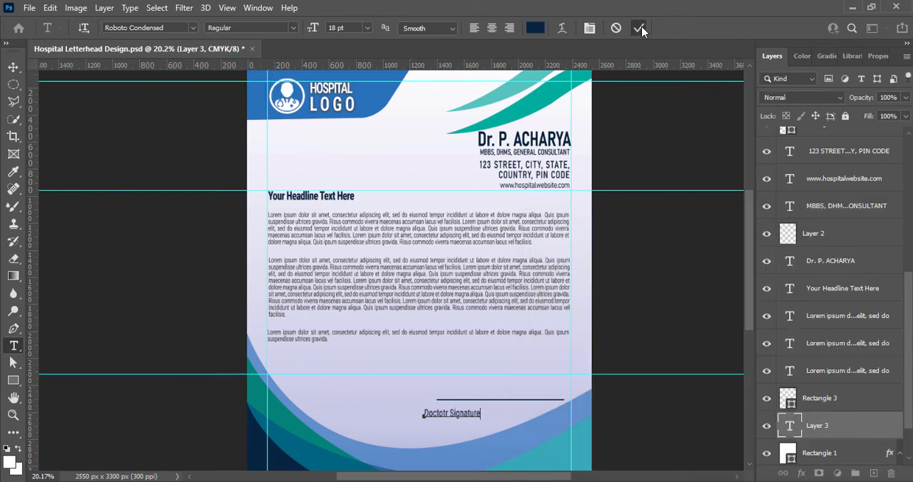
left_click(638, 27)
left_click(445, 414)
key("BackSpace")
type("r")
left_click(638, 28)
key("v")
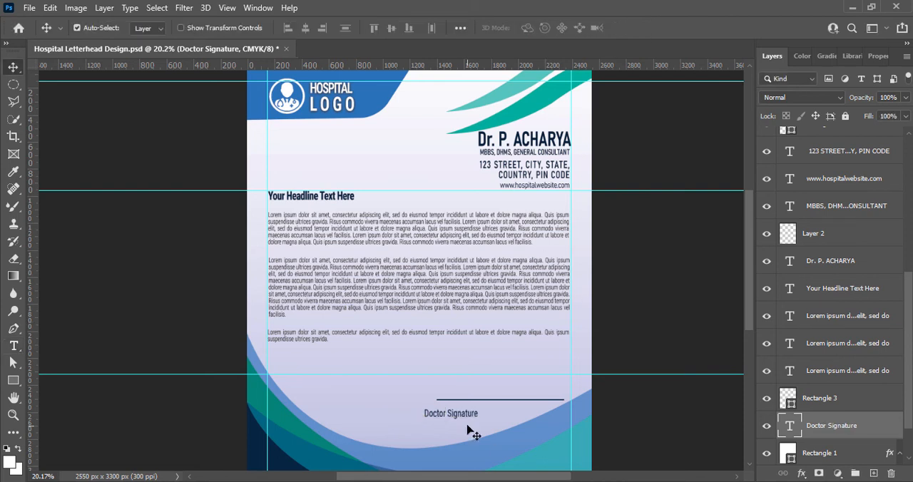
Shorten and thin the signature line from its left end and place the "Doctor Signature" label centred beneath it.
mouse_move(467, 417)
left_mouse_down()
mouse_move(533, 412)
mouse_move(516, 413)
left_mouse_up()
left_click(546, 404)
key("ctrl+t")
left_click(823, 396)
left_click(823, 375)
key("ctrl+t")
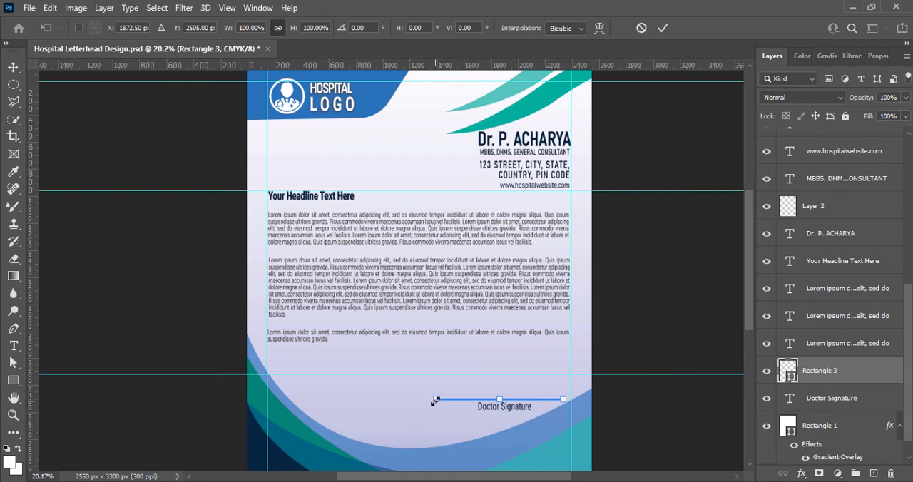
left_click_drag(435, 401, 539, 407)
left_click(647, 428)
left_click(632, 390)
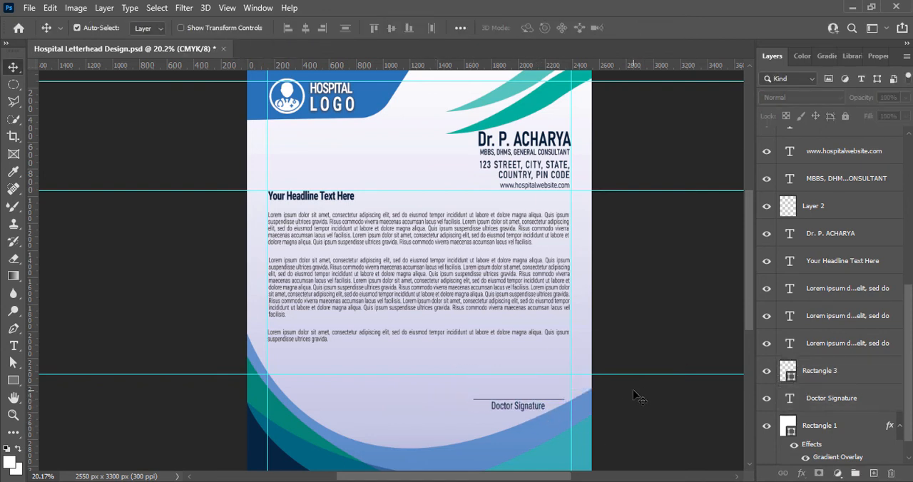
Nudge the signature line and its label to the left, lower the label slightly, and save the document.
left_click(788, 375)
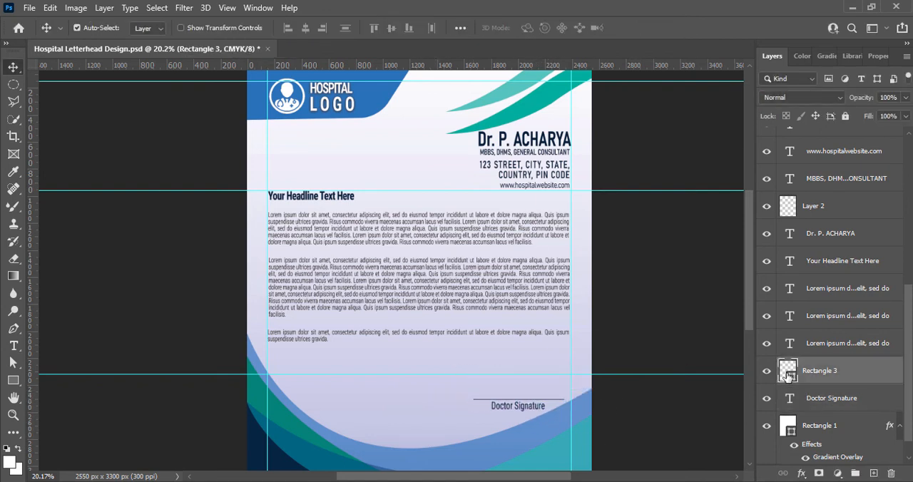
left_click(509, 406)
key("shift+Down")
key("shift+Left")
key("shift+Left")
key("shift+Left")
key("shift+Left")
key("shift+Left")
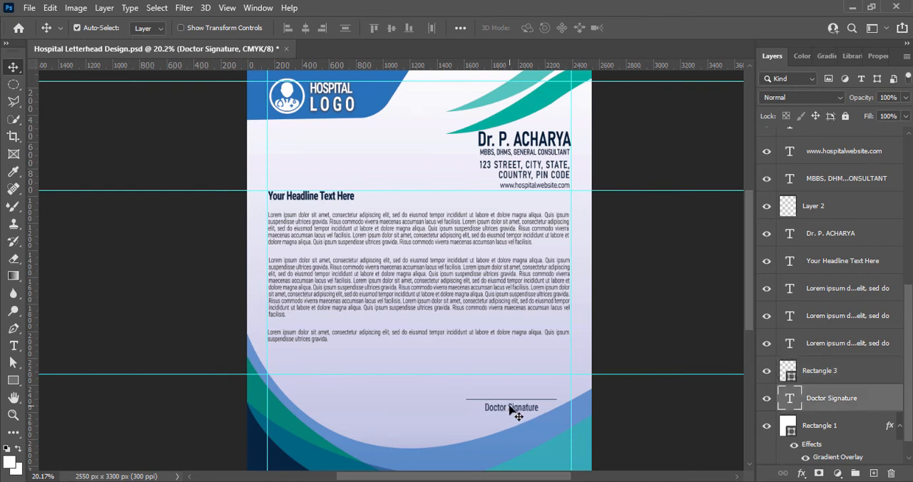
key("shift+Right")
left_click(666, 401)
key("ctrl+s")
Add the doctor's full name as a signature above the line and set it in the Gigi font.
key("t")
left_click(459, 387)
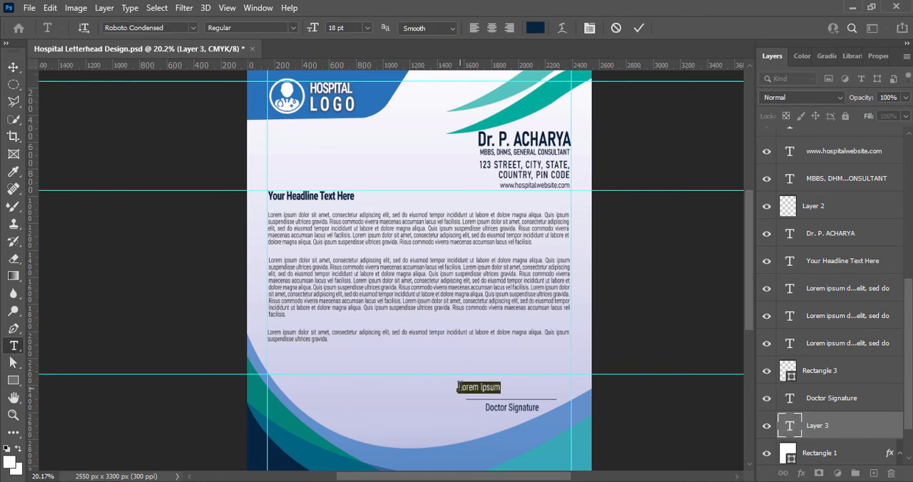
key("BackSpace")
key("ctrl+a")
left_click(193, 27)
scroll(216, 428, "down", 3)
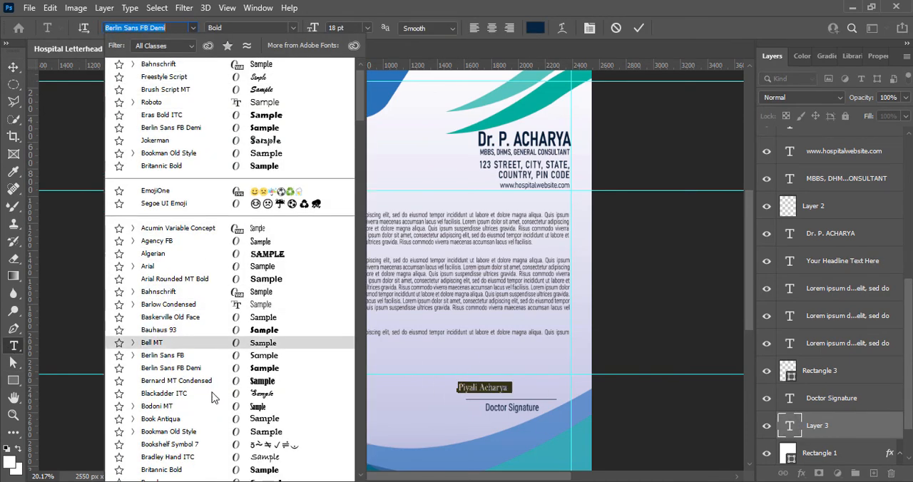
scroll(216, 401, "down", 12)
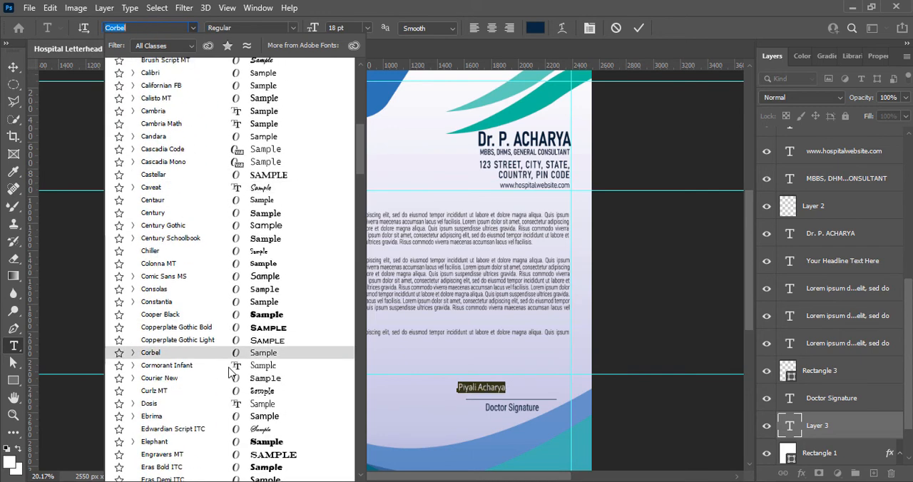
scroll(237, 348, "down", 4)
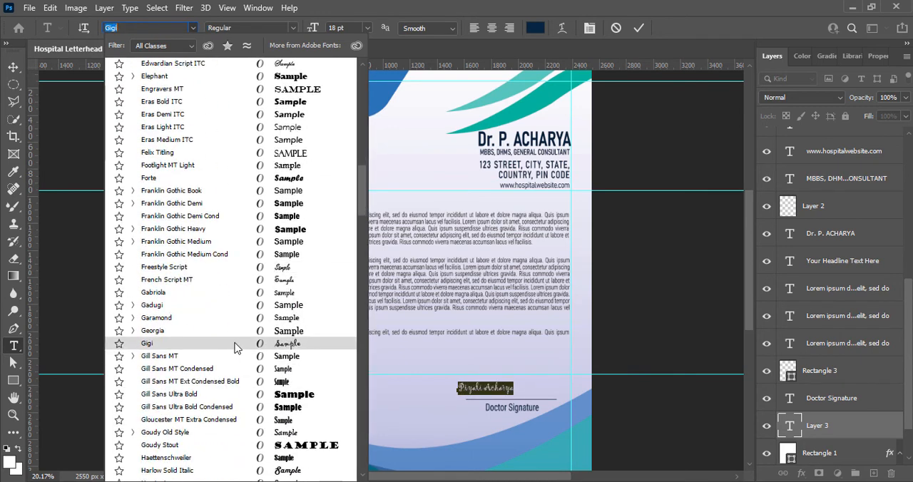
left_click(236, 344)
Colour the signature text blue #05417b and move it over the middle of the signature line.
left_click(534, 28)
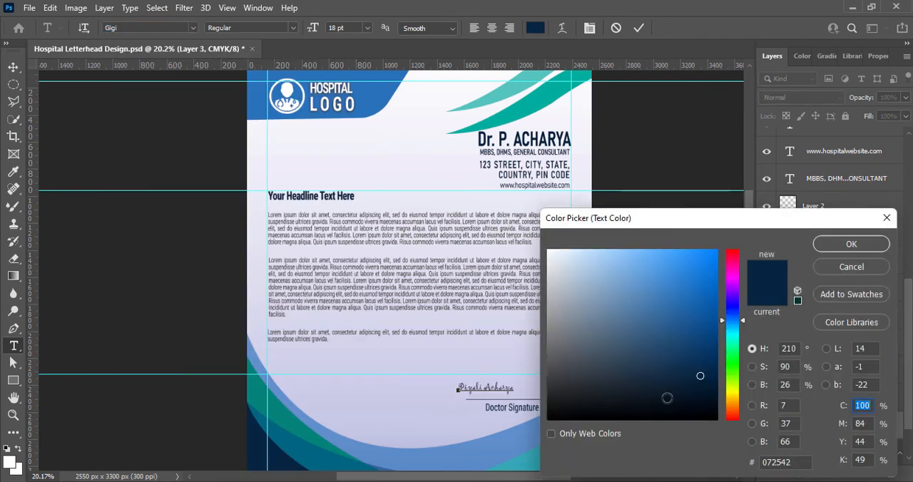
mouse_move(667, 398)
left_mouse_down()
mouse_move(677, 420)
mouse_move(701, 307)
mouse_move(711, 339)
left_mouse_up()
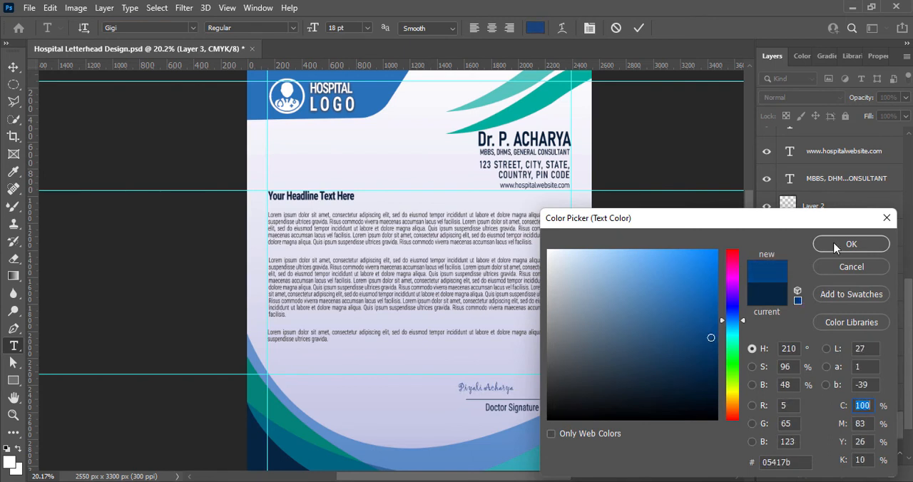
left_click(836, 249)
key("ctrl+Return")
key("v")
left_click_drag(491, 390, 517, 390)
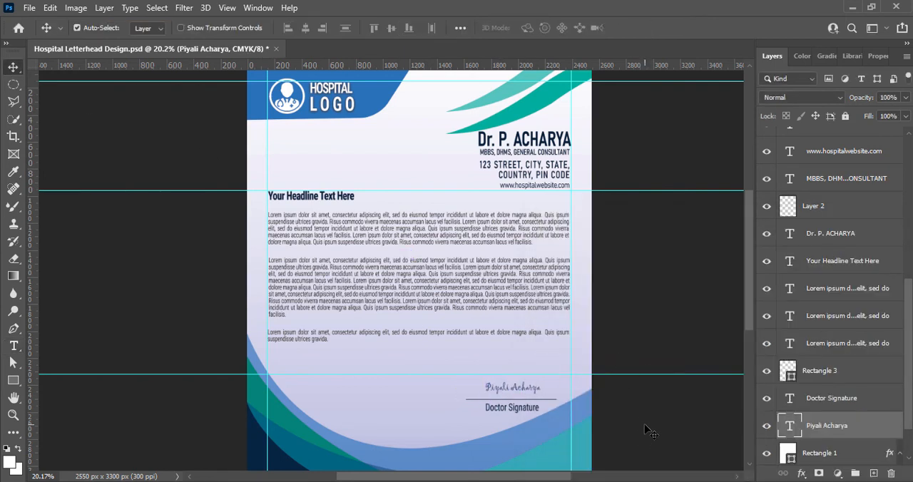
Enlarge the signature text to 24 pt and recentre it above the line.
double_click(516, 394)
left_click(366, 28)
left_click(343, 139)
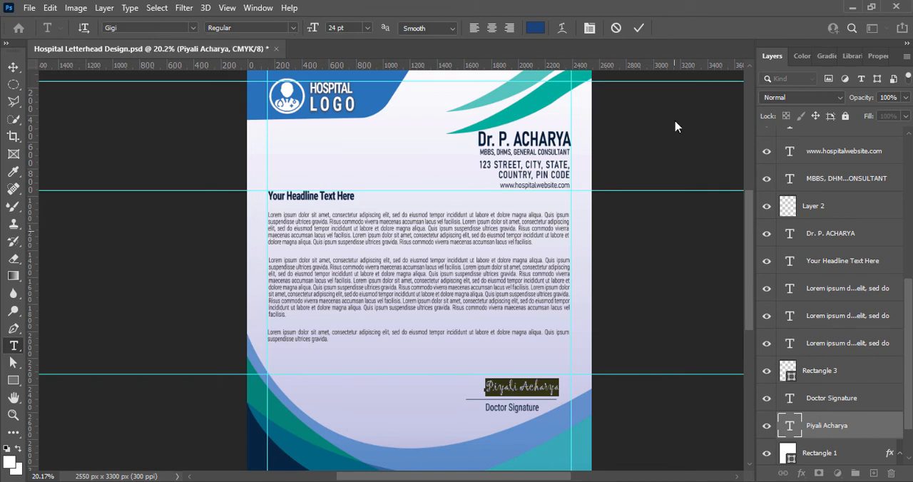
key("ctrl+Return")
key("v")
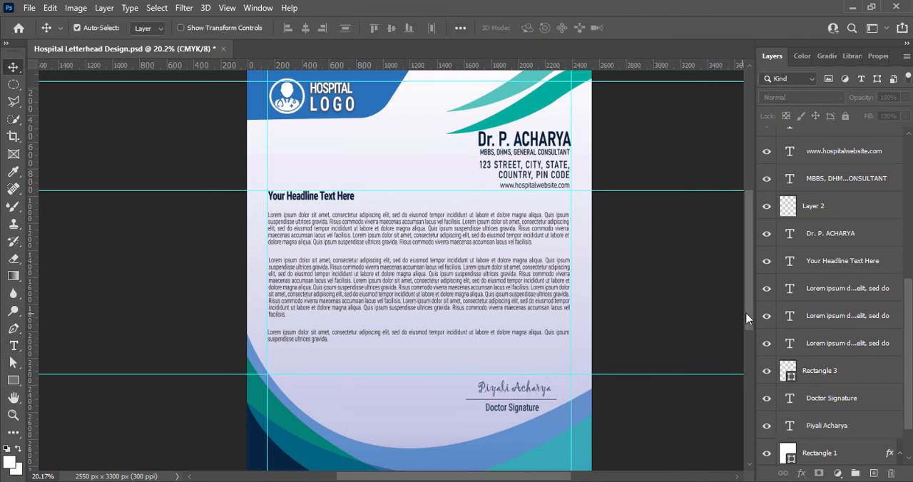
Add two lines of contact phone numbers over the lower-right waves in Roboto Condensed Regular at 16 pt, on a new top layer.
scroll(746, 318, "down", 2)
left_click(873, 472)
key("t")
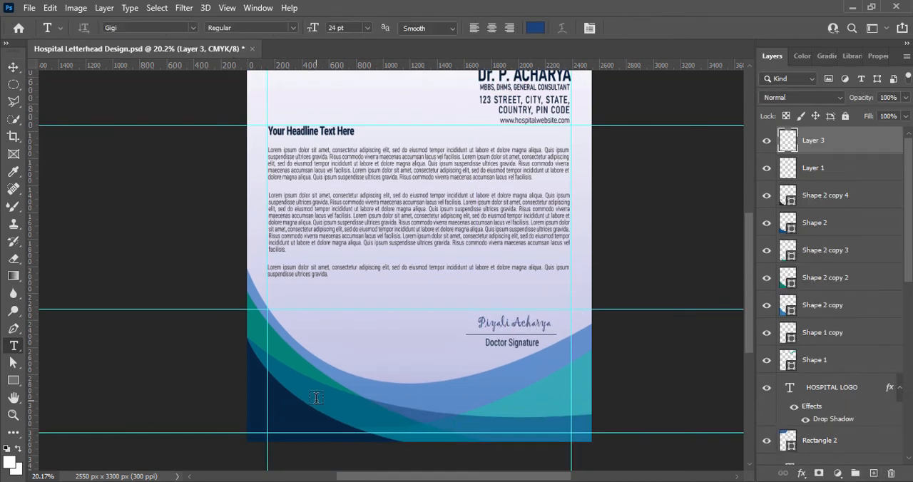
left_click(457, 397)
left_click(193, 28)
left_click(164, 86)
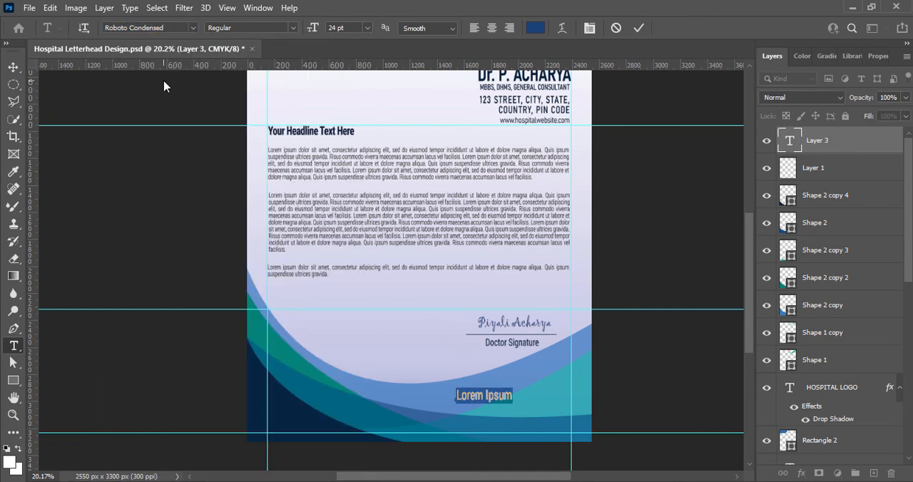
left_click(368, 28)
left_click(354, 133)
type("+0123 456 7890")
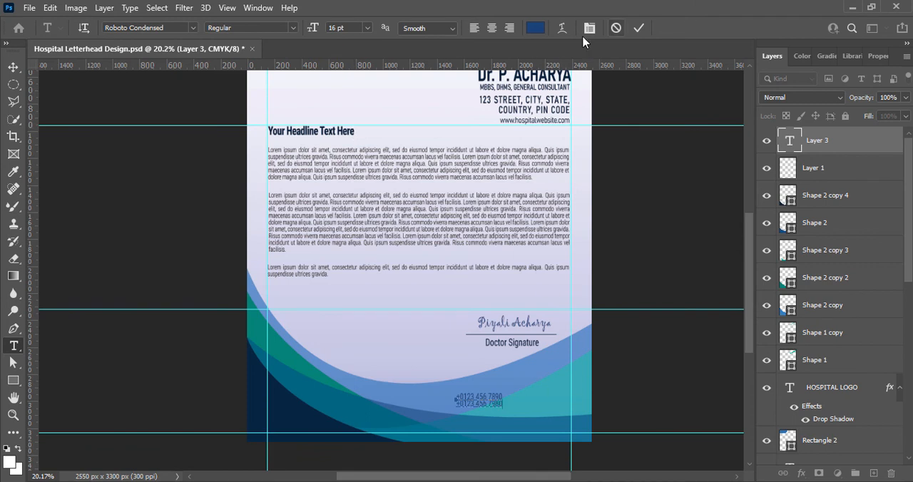
Colour the phone numbers white (#ffffff) and set their leading to 14 pt.
key("ctrl+a")
left_click(535, 28)
left_click(548, 250)
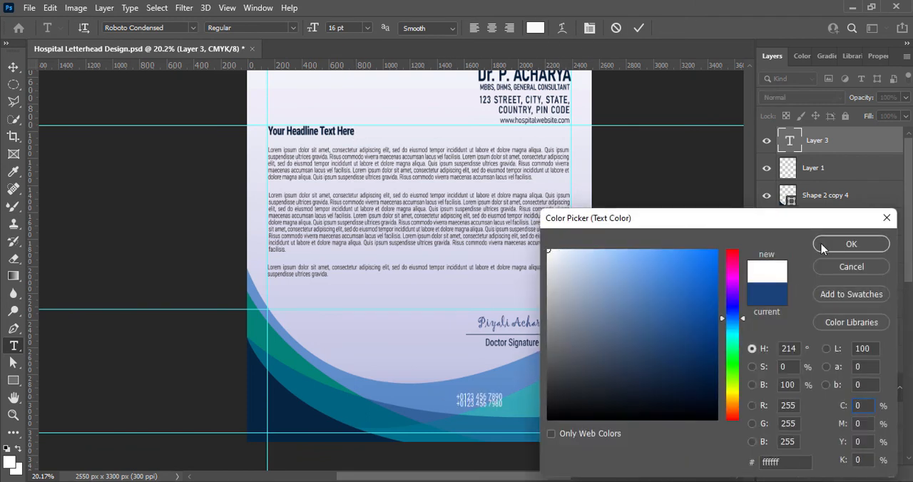
left_click(828, 247)
left_click(864, 55)
left_click(886, 229)
left_click(875, 327)
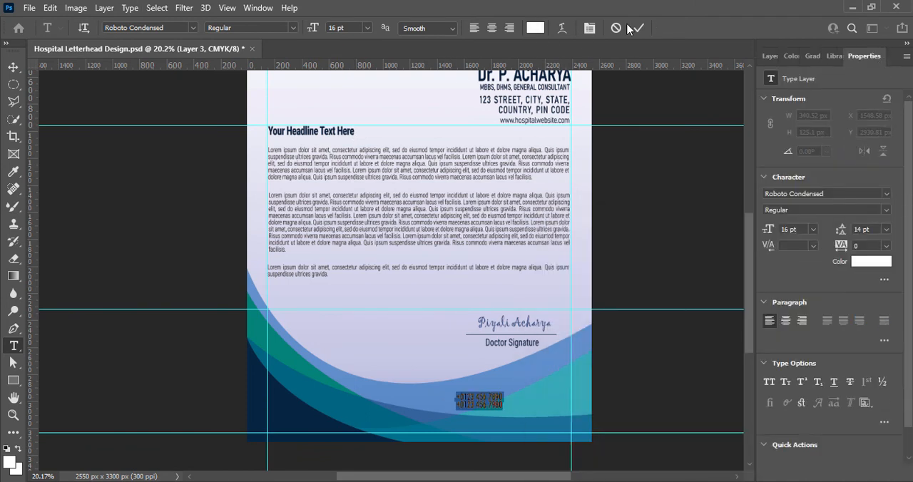
Right-align the phone numbers against the right margin guide and set their tracking to 100.
left_click(508, 28)
left_click(639, 28)
key("v")
left_click_drag(403, 400, 564, 385)
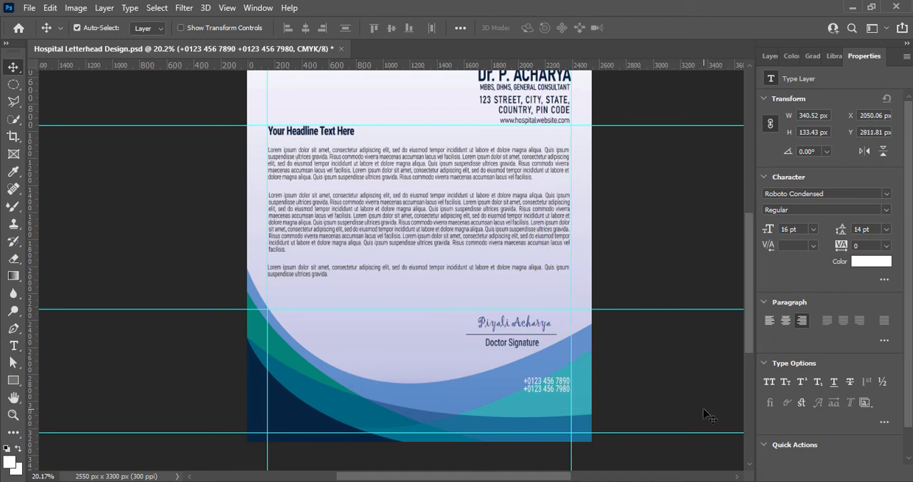
left_click(885, 245)
left_click(876, 397)
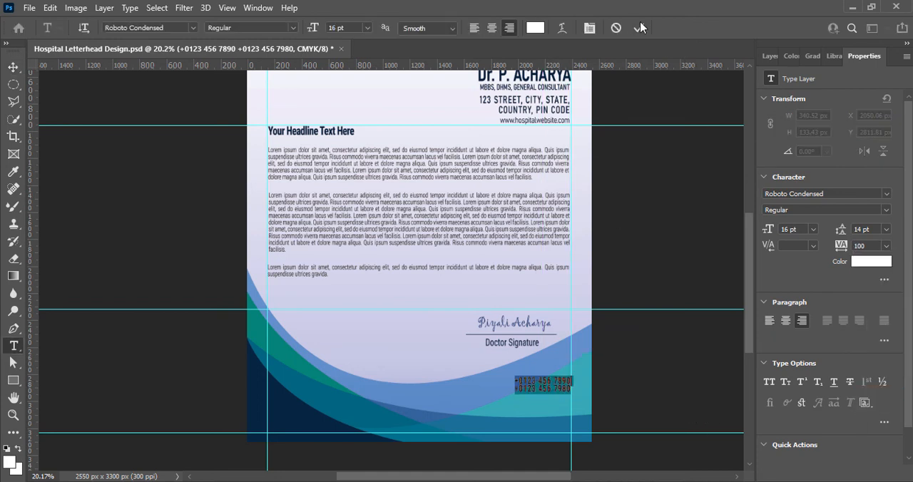
Duplicate the phone numbers text directly below and replace the copy's content with the contact e-mail at 14 pt.
left_click_drag(542, 391, 543, 408)
double_click(543, 404)
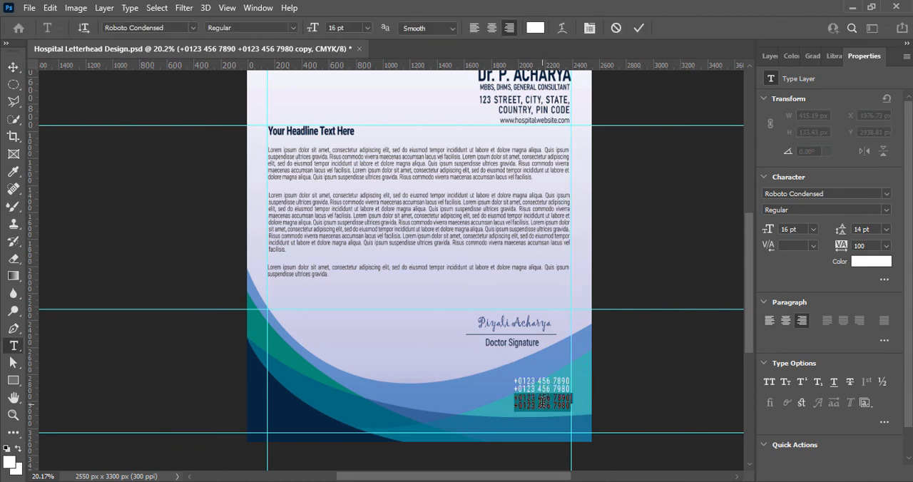
type("info@hospi")
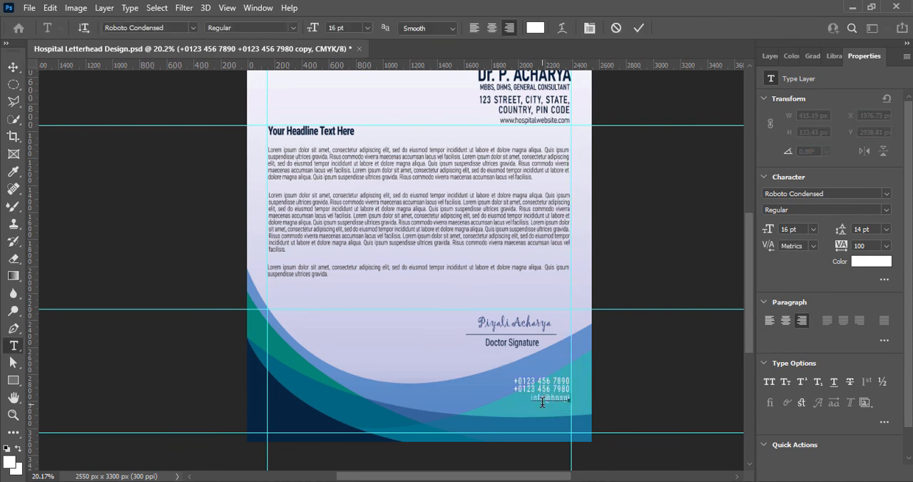
type("talmail.com")
key("ctrl+a")
left_click(367, 28)
left_click(362, 121)
left_click(638, 27)
key("v")
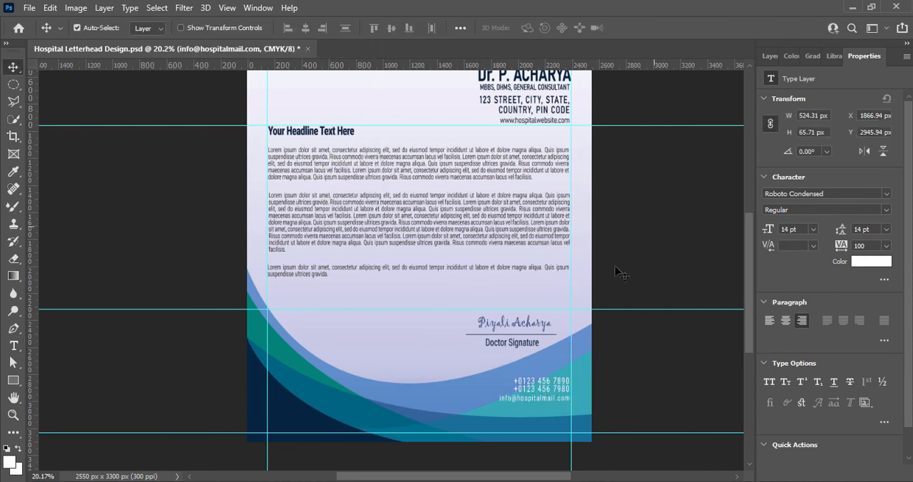
Move the contact e-mail and the phone numbers slightly lower over the waves, leaving a small gap between them.
left_click_drag(547, 398, 549, 402)
left_click(642, 382)
left_click_drag(551, 403, 552, 409)
left_click_drag(549, 381, 548, 393)
left_click(698, 363)
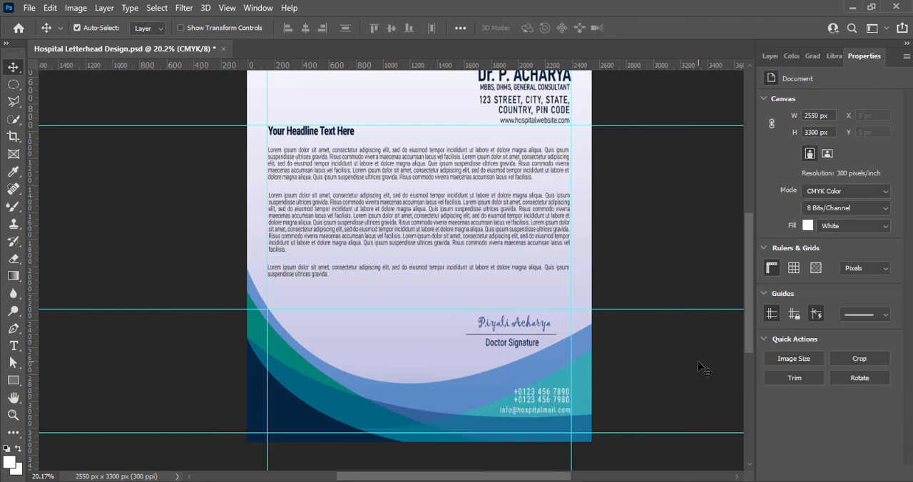
Add a black drop shadow to the phone numbers with 75% opacity, 6 px distance and 13 px size.
left_click(770, 56)
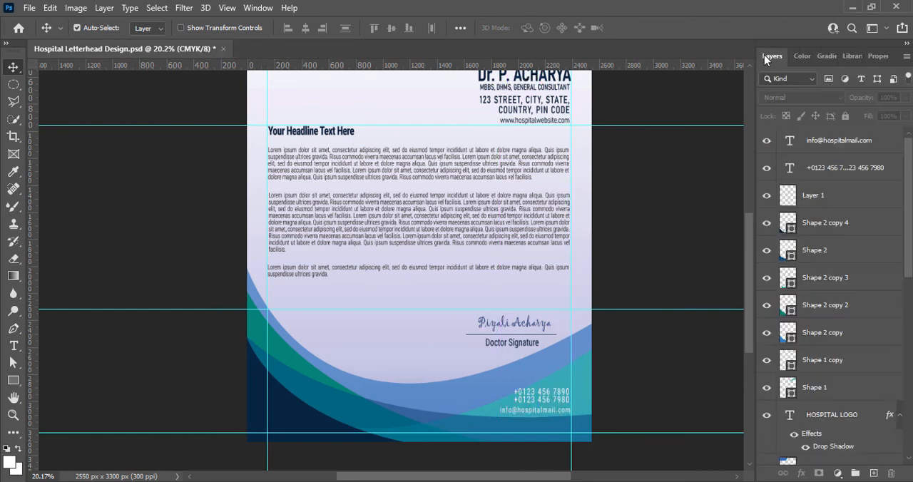
right_click(793, 171)
left_click(802, 179)
left_click(332, 408)
left_click_drag(481, 155, 177, 35)
left_click(51, 286)
left_click(252, 176)
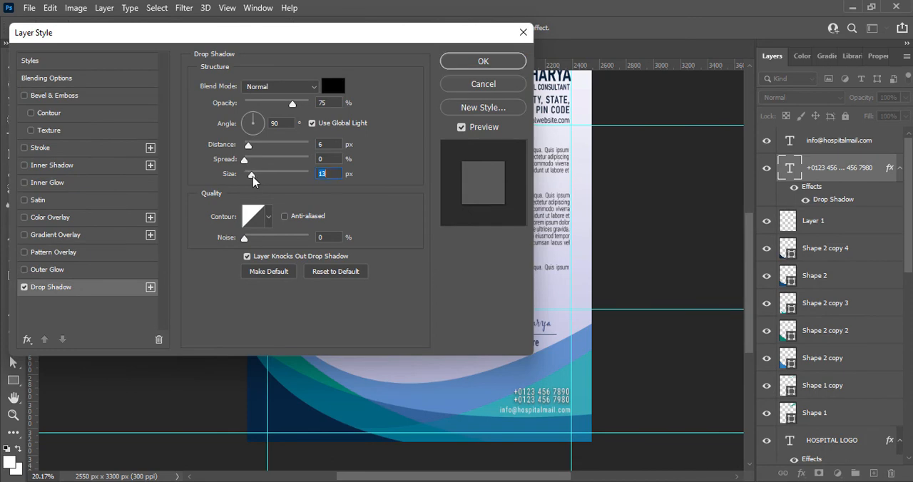
left_click(474, 65)
Add a drop shadow to the contact e-mail text with 83% opacity, 1 px distance and 8 px size.
left_click(536, 410)
right_click(789, 147)
left_click(793, 156)
left_click(25, 286)
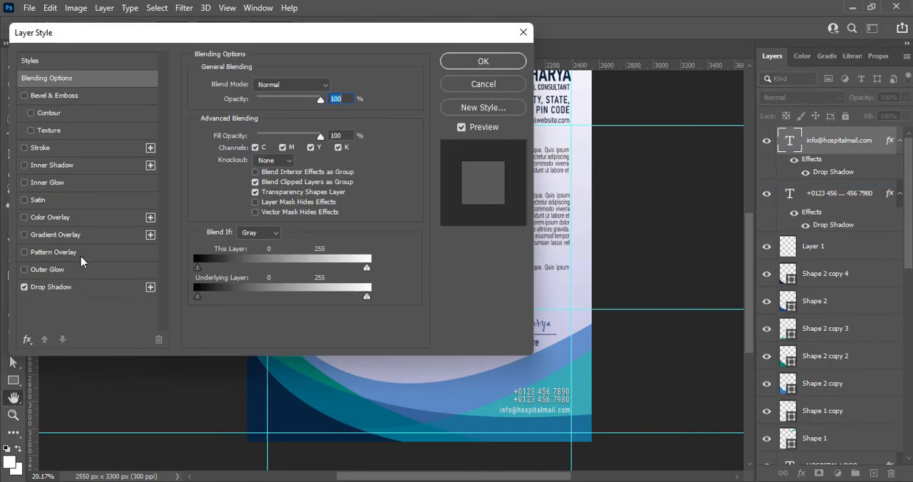
left_click(484, 62)
right_click(784, 144)
left_click(787, 152)
left_click(51, 286)
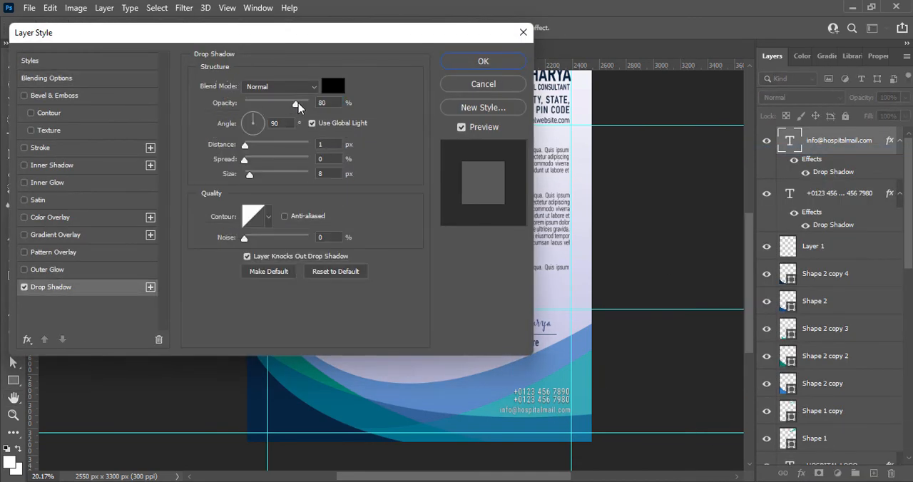
left_click(482, 61)
Bring in the white envelope and phone icons on new layers, and shrink the phone icon to sit beside the phone numbers.
mouse_move(748, 295)
left_mouse_down()
mouse_move(751, 275)
mouse_move(750, 289)
left_mouse_up()
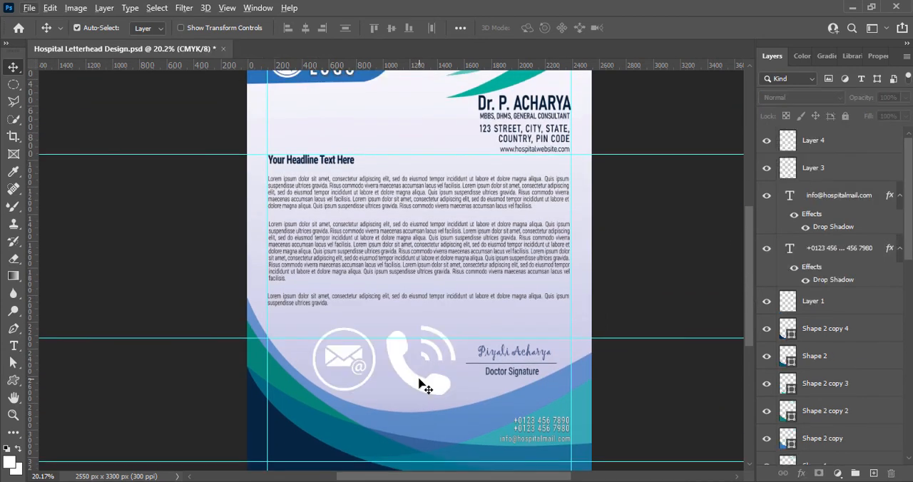
key("ctrl+t")
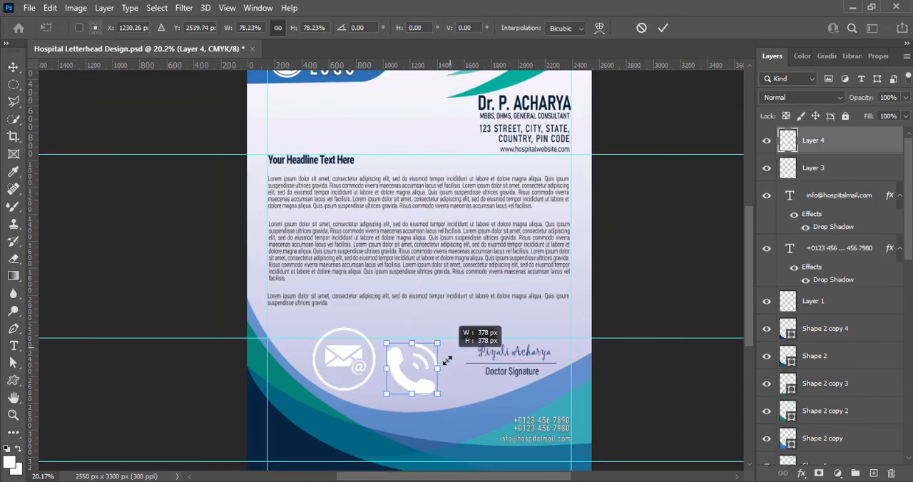
left_click_drag(464, 350, 490, 425)
key("Return")
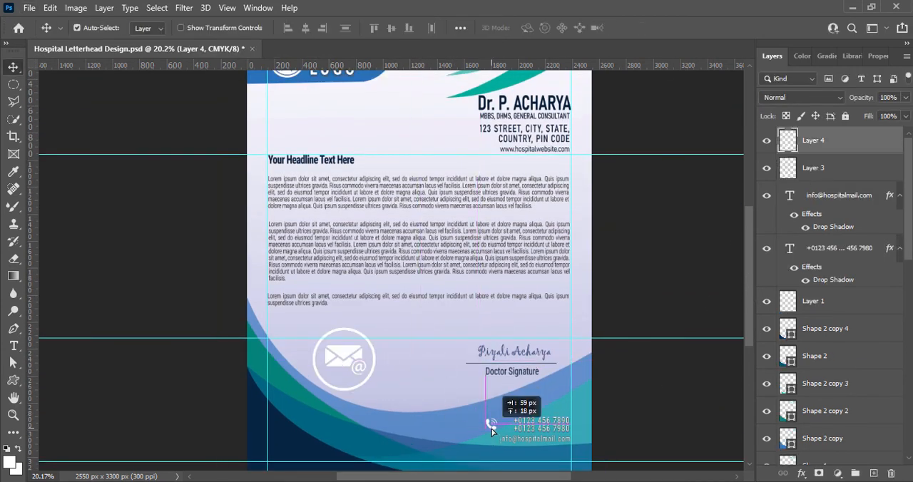
Shrink the white envelope icon and place it beside the contact e-mail, aligned under the phone icon.
left_click(350, 357)
left_click_drag(348, 355, 462, 425)
key("ctrl+t")
left_click_drag(427, 398, 466, 437)
left_click_drag(482, 451, 485, 444)
left_click(663, 29)
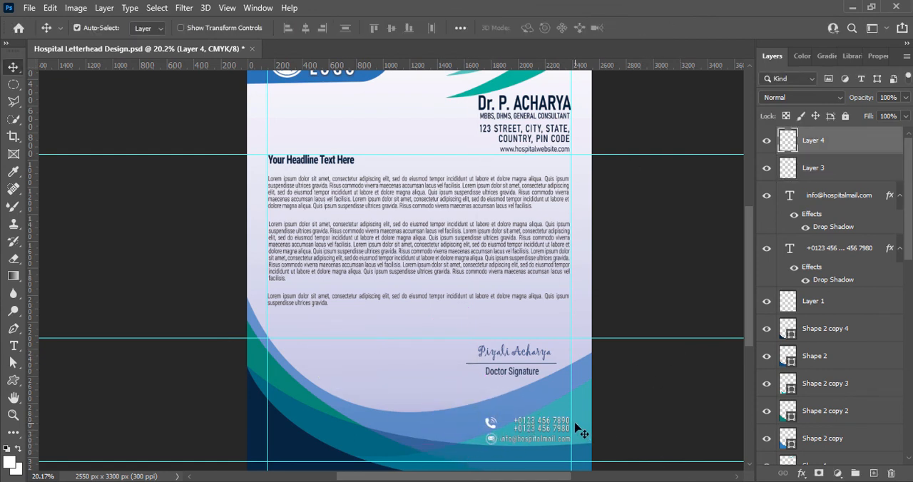
left_click(648, 388)
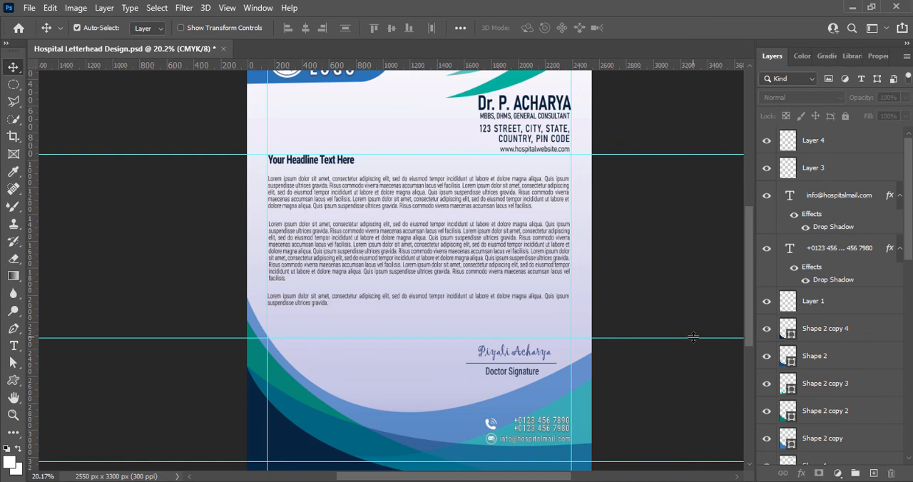
Set the phone numbers' drop shadow to 3 px distance, 3% spread and 3 px size.
left_click(544, 428)
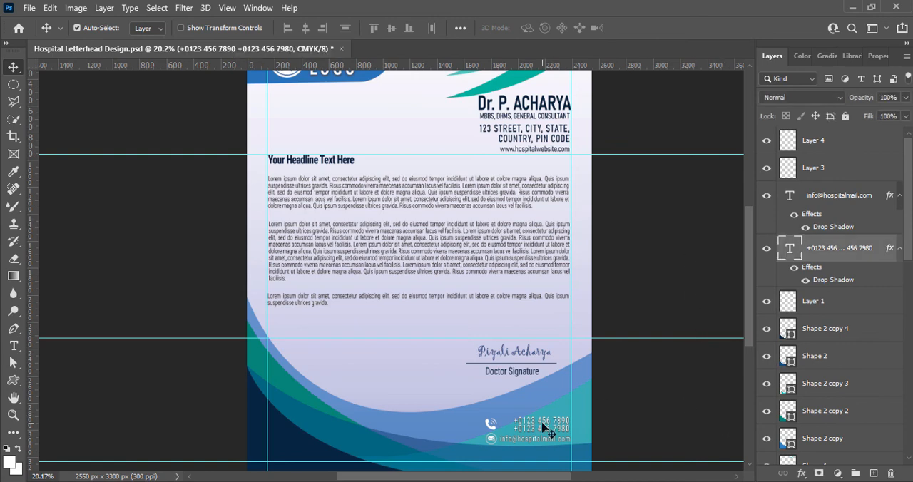
right_click(787, 249)
left_click(656, 221)
left_click(65, 288)
double_click(331, 159)
type("3")
double_click(326, 174)
type("3")
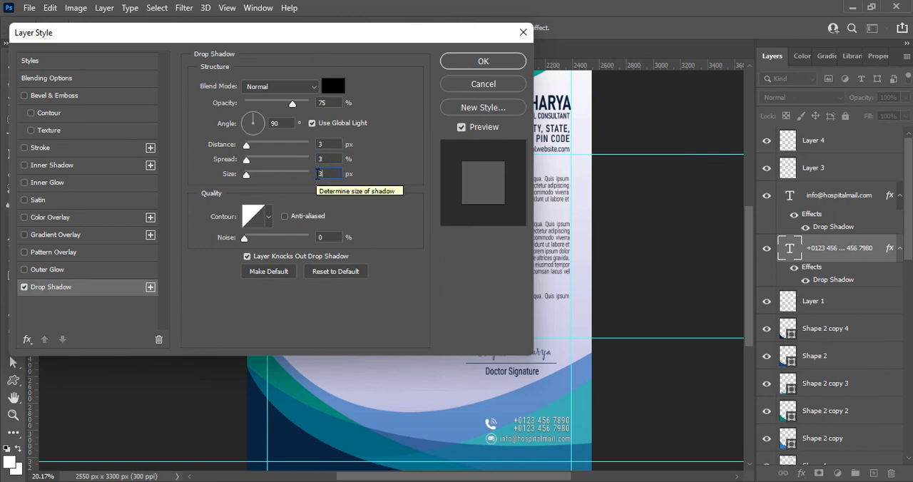
left_click(467, 62)
Set the contact e-mail's drop shadow distance to 3 px and save the document.
right_click(788, 196)
left_click(656, 205)
left_click(65, 288)
double_click(327, 144)
type("13")
key("Tab")
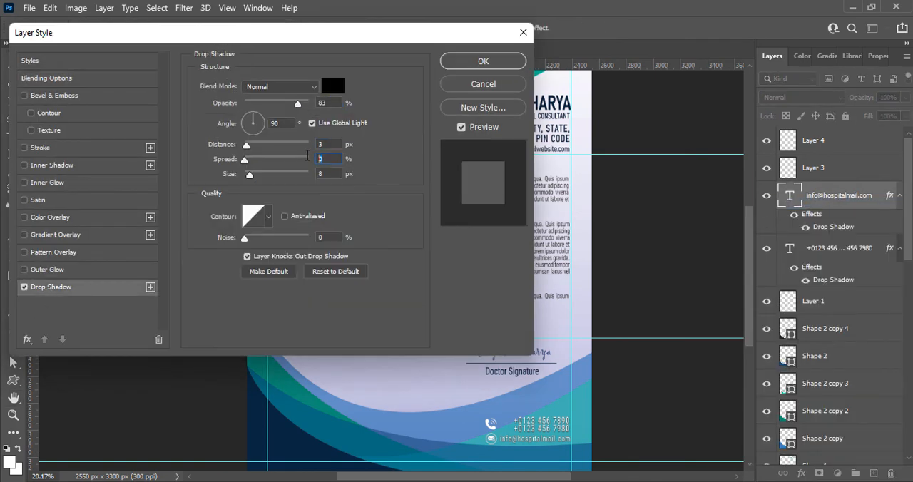
key("Return")
left_click(622, 287)
key("ctrl+s")
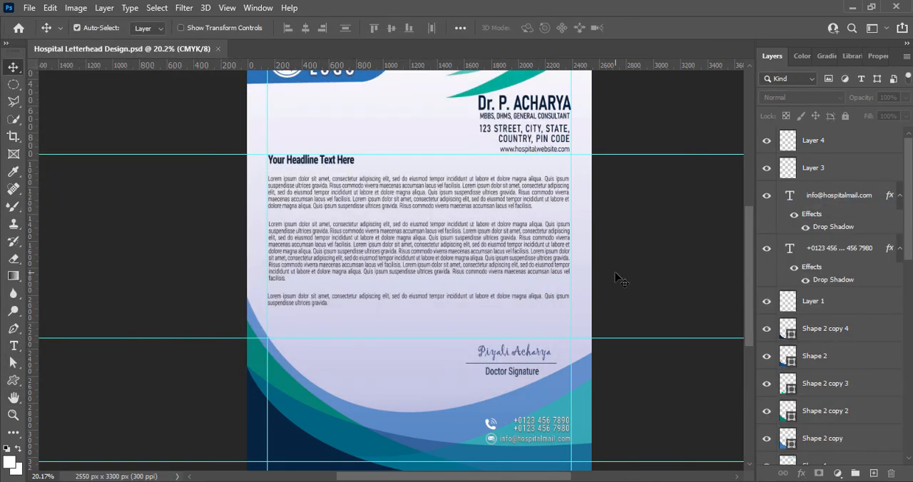
Paste the blue caduceus symbol, enlarge it to about 180%, and centre it over the body text.
key("ctrl+v")
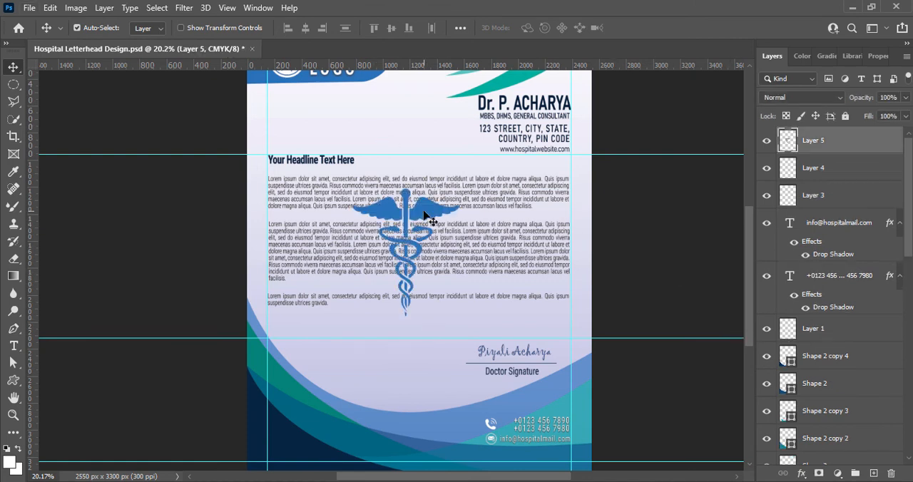
key("ctrl+t")
left_click_drag(459, 187, 491, 152)
left_click_drag(420, 321, 422, 386)
left_click_drag(420, 209, 421, 212)
left_click_drag(420, 214, 420, 212)
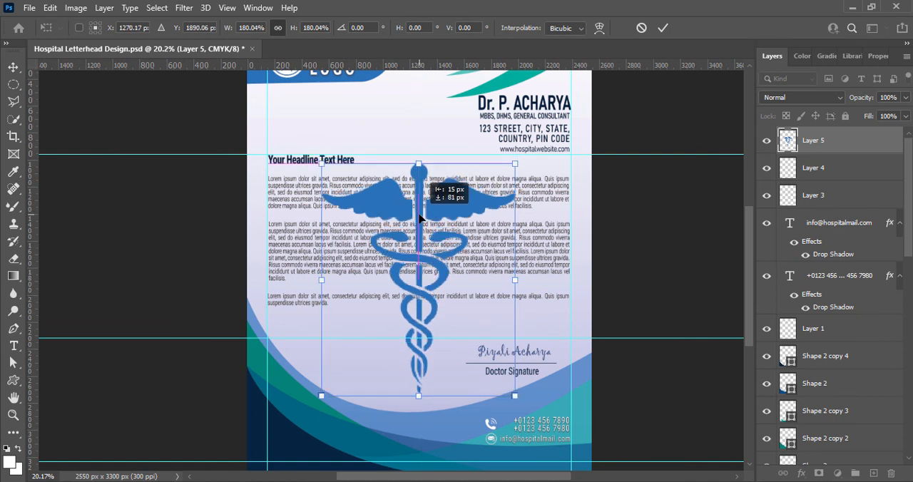
left_click(663, 27)
Lower the caduceus layer's opacity to 40% and move it down the layer stack to just above the gradient background rectangle.
left_click_drag(898, 118, 870, 118)
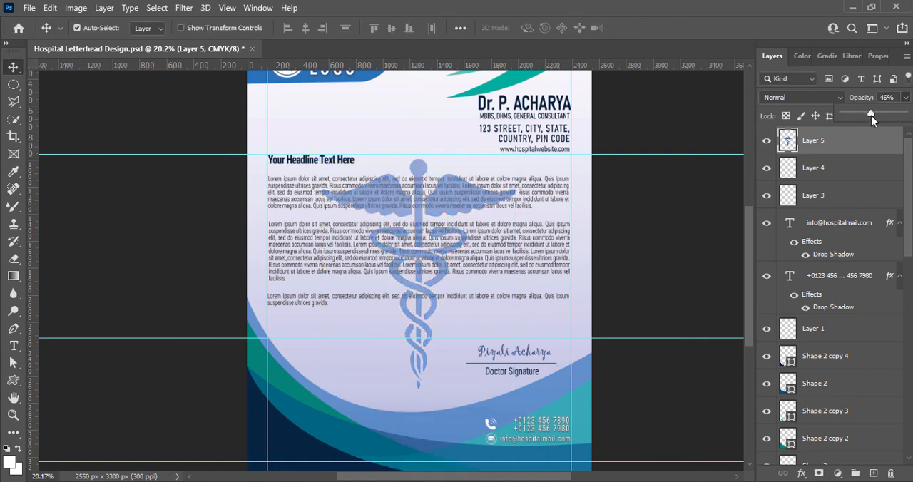
left_click(706, 117)
left_click_drag(830, 146, 828, 429)
left_click_drag(909, 247, 910, 344)
left_click_drag(830, 142, 830, 424)
left_click_drag(909, 344, 910, 416)
left_click_drag(829, 195, 831, 426)
left_click_drag(908, 412, 907, 439)
left_click_drag(832, 345, 837, 383)
left_click(655, 385)
left_click(877, 58)
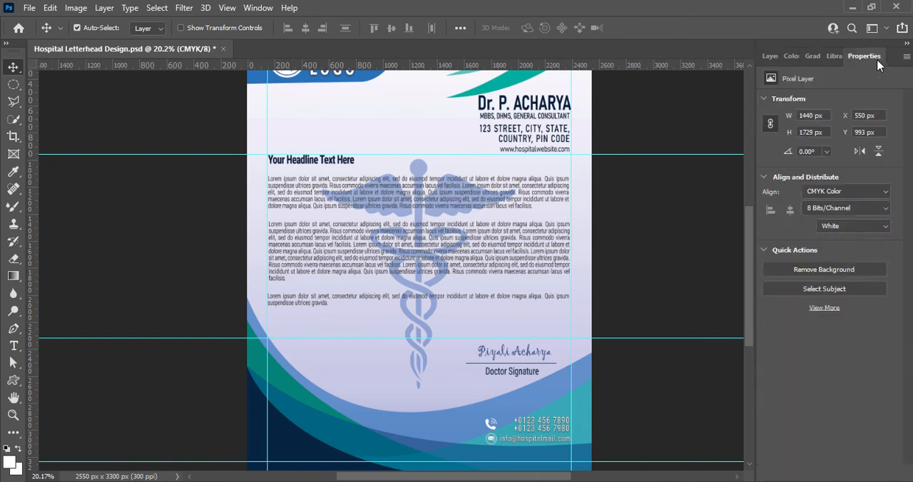
Reduce the caduceus watermark's opacity to about 22% and save the document.
left_click(771, 56)
left_click(812, 371)
left_click(905, 97)
left_click_drag(870, 117, 859, 118)
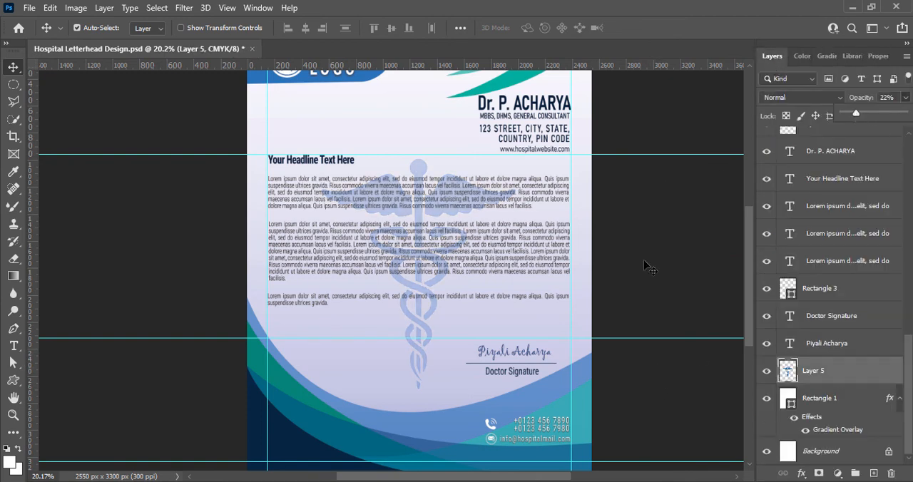
left_click(671, 225)
key("ctrl+s")
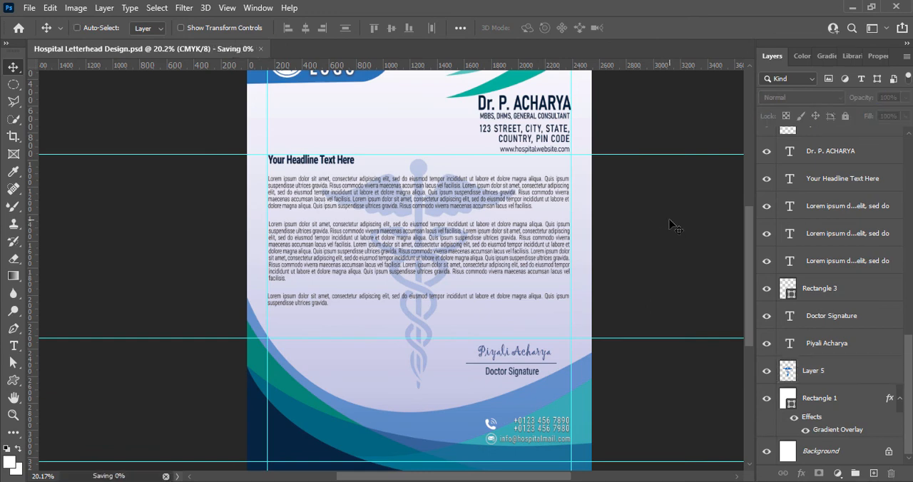
Remove all the guides from the letterhead canvas.
scroll(385, 278, "down", 3)
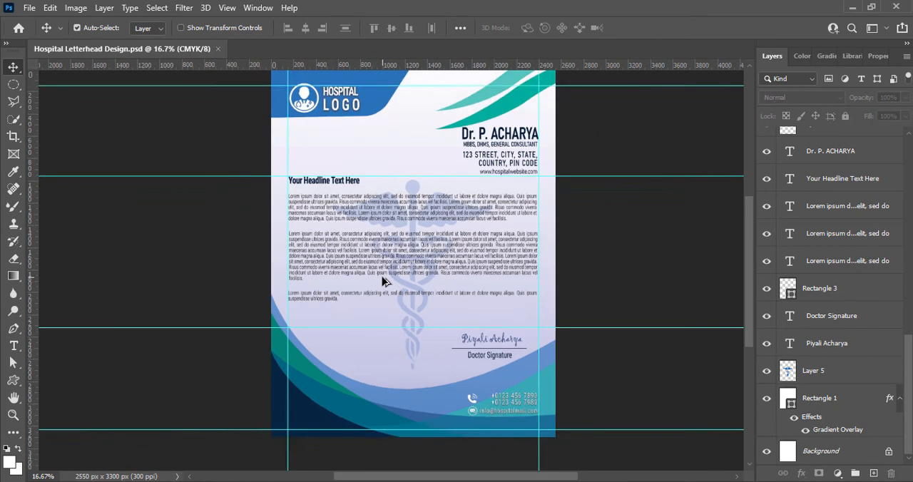
left_click_drag(433, 192, 431, 64)
left_click_drag(425, 318, 424, 65)
left_click_drag(511, 152, 250, 137)
Examine the letterhead at different zoom levels, checking the header, body text, watermark, signature block and footer.
scroll(375, 320, "up", 2)
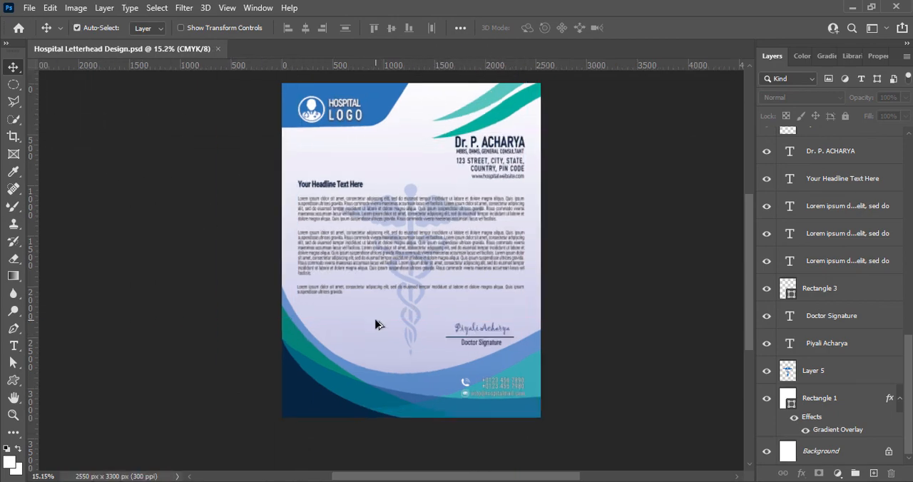
scroll(375, 319, "down", 2)
scroll(376, 322, "up", 2)
scroll(375, 321, "up", 1)
scroll(375, 321, "down", 4)
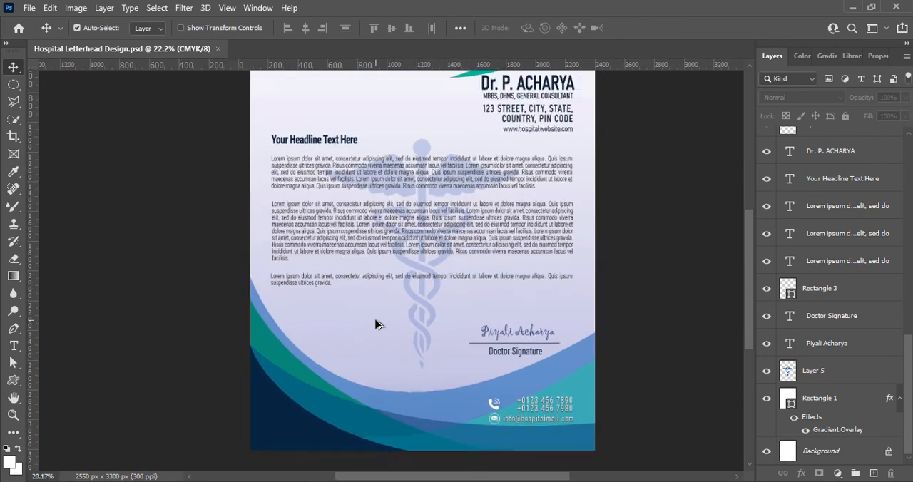
scroll(376, 322, "up", 2)
scroll(627, 330, "up", 2)
scroll(384, 325, "down", 1)
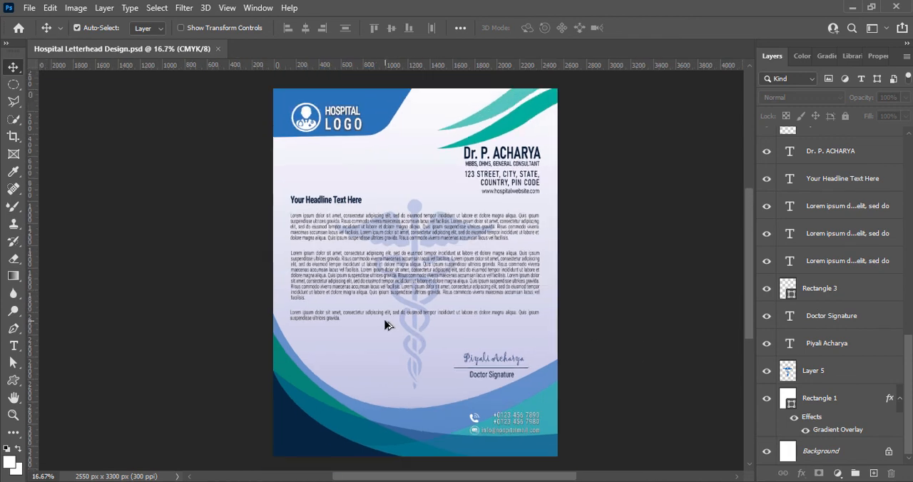